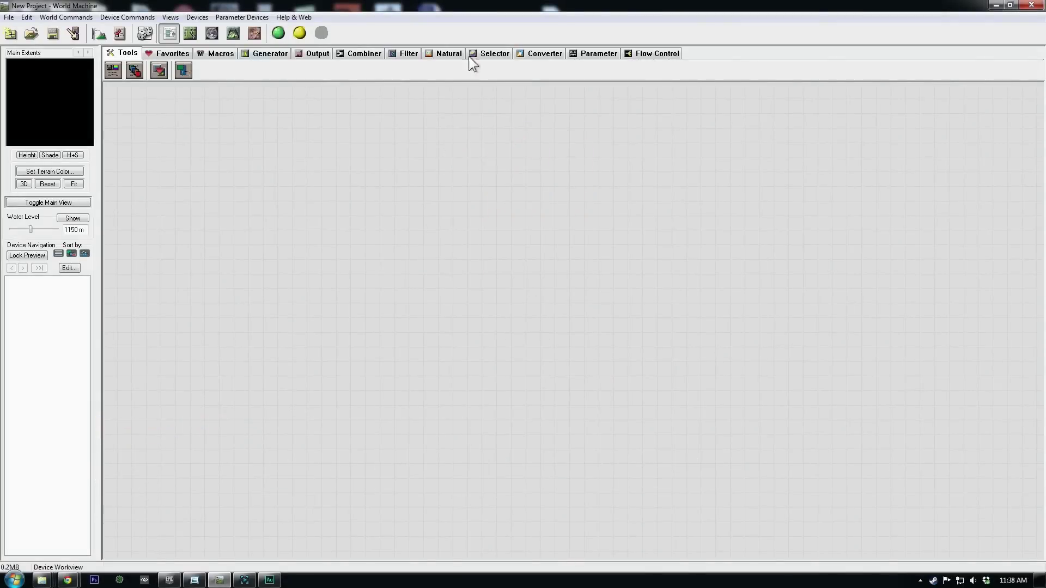
Show the Generator devices for the new, empty World Machine project.
{"action": "left_click", "coordinate": [266, 55]}
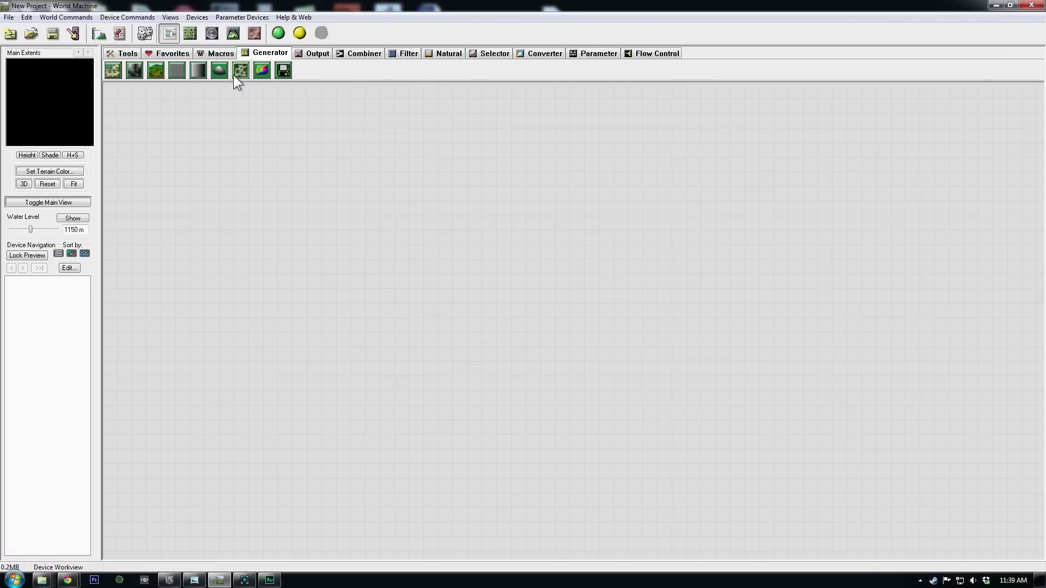
Add a Voronoi generator with Style F2 and a cell scale of about 2 km.
{"action": "left_click", "coordinate": [245, 67]}
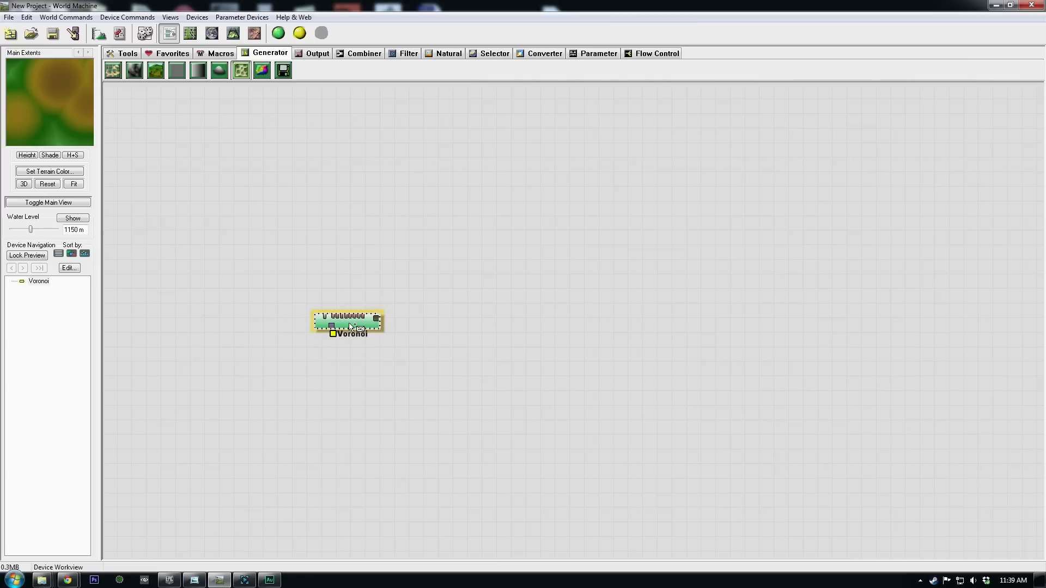
{"action": "double_click", "coordinate": [374, 299]}
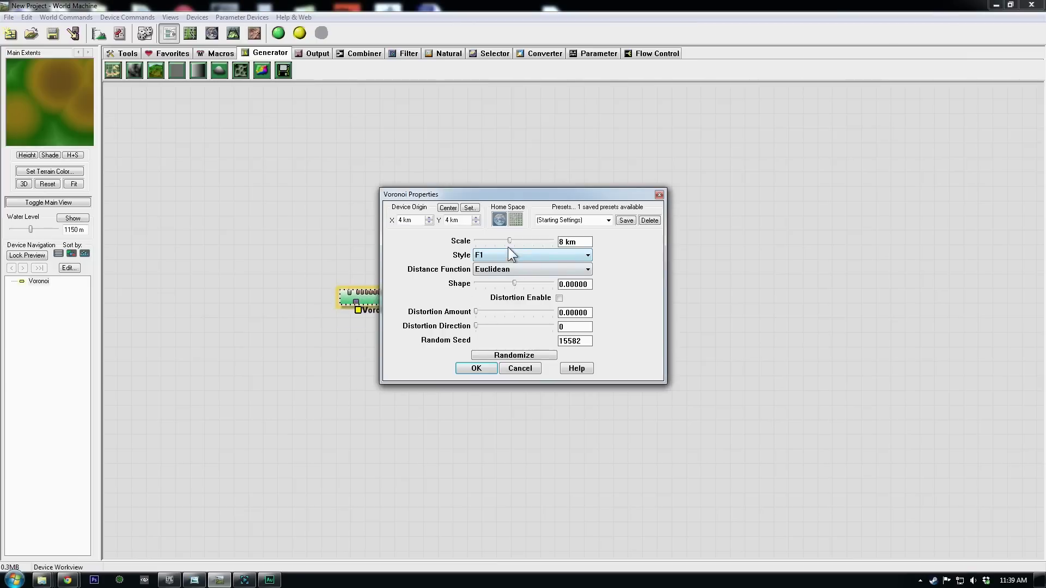
{"action": "left_click_drag", "start_coordinate": [510, 239], "coordinate": [493, 241]}
{"action": "left_click", "coordinate": [494, 255]}
{"action": "left_click", "coordinate": [494, 272]}
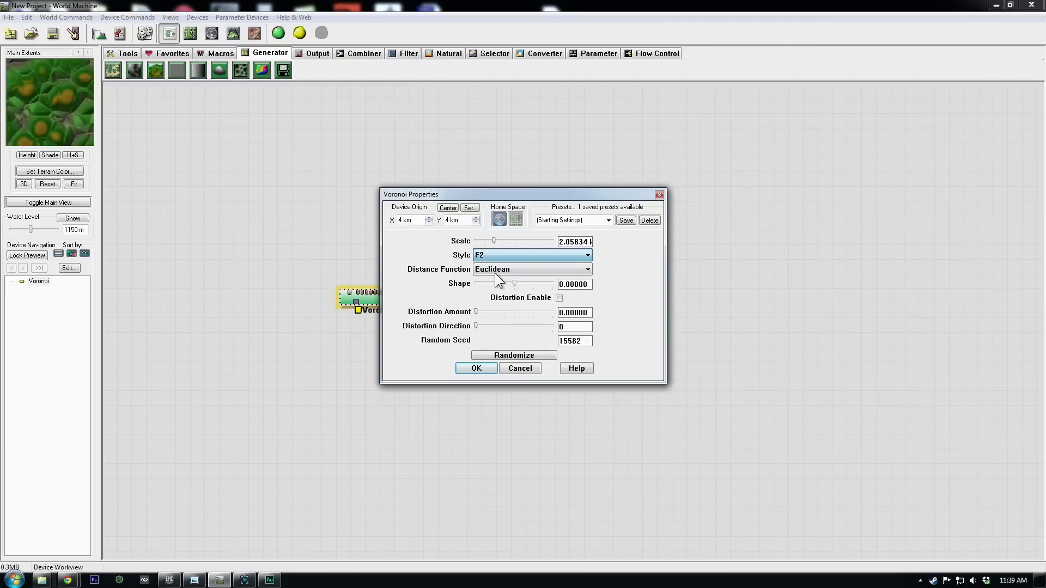
{"action": "left_click", "coordinate": [470, 367]}
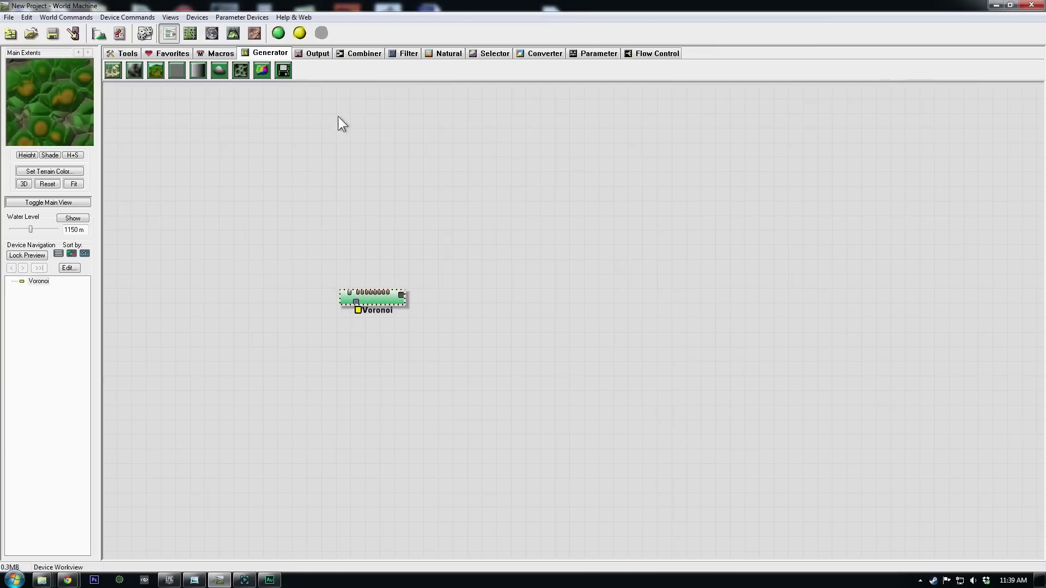
Preview in 3D, fine-tune Voronoi to Scale 2.05834 km and Shape -0.625.
{"action": "left_click", "coordinate": [230, 38]}
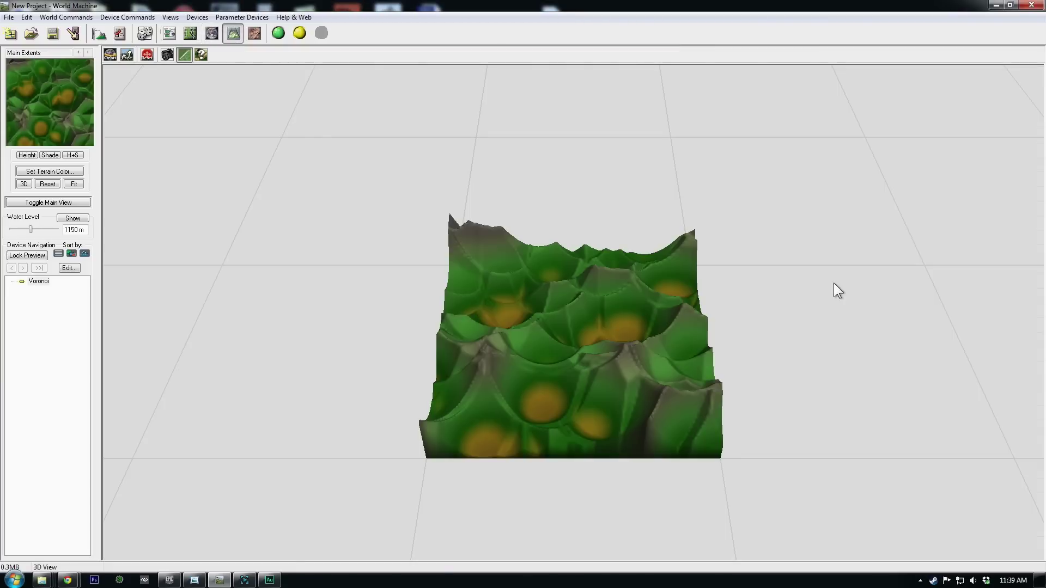
{"action": "left_click_drag", "start_coordinate": [834, 284], "coordinate": [779, 242]}
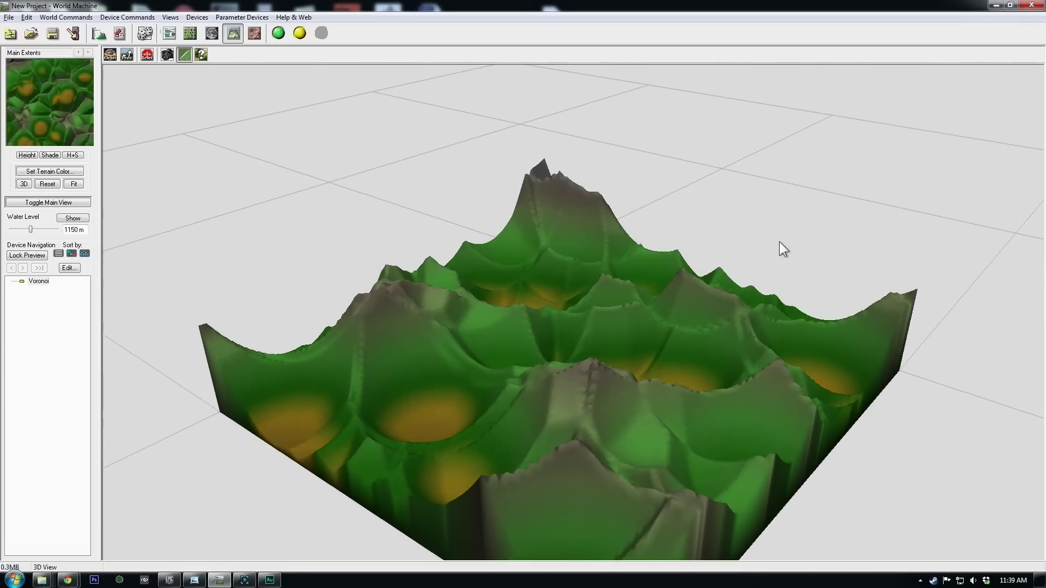
{"action": "double_click", "coordinate": [39, 281]}
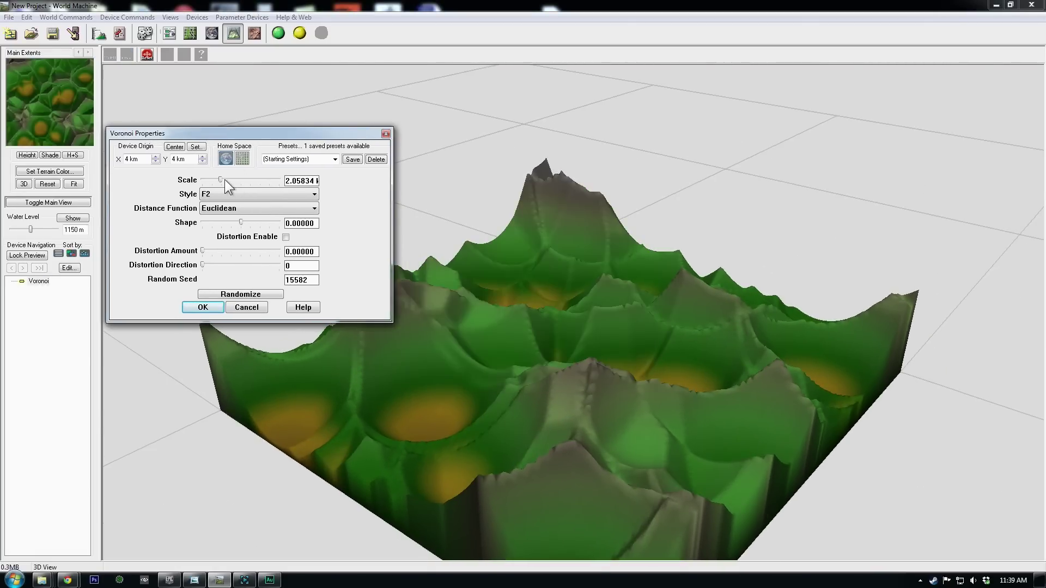
{"action": "left_click_drag", "start_coordinate": [222, 180], "coordinate": [220, 180]}
{"action": "left_click_drag", "start_coordinate": [240, 221], "coordinate": [228, 223]}
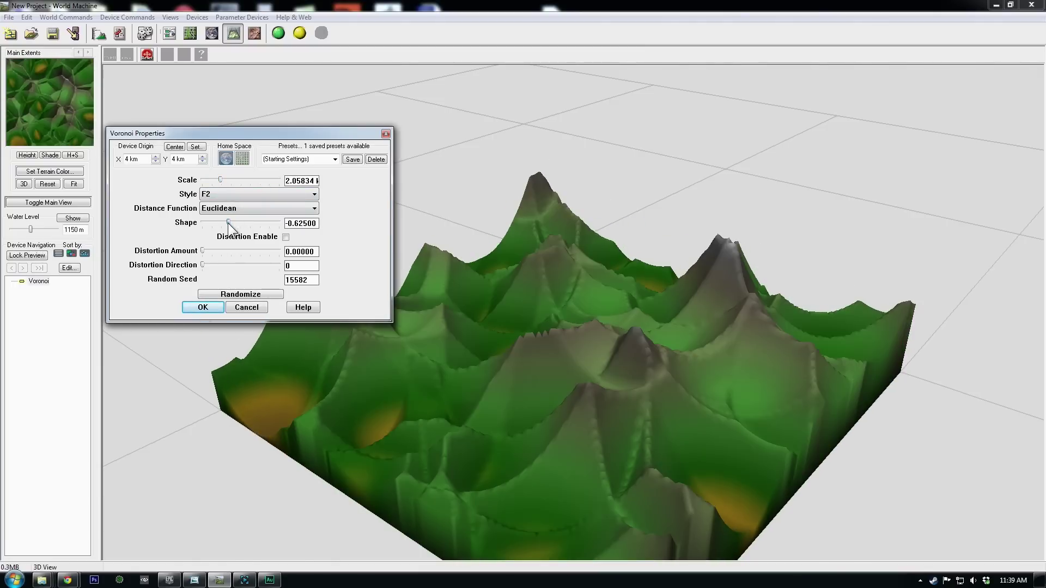
{"action": "left_click", "coordinate": [202, 308]}
{"action": "left_click_drag", "start_coordinate": [542, 322], "coordinate": [587, 384]}
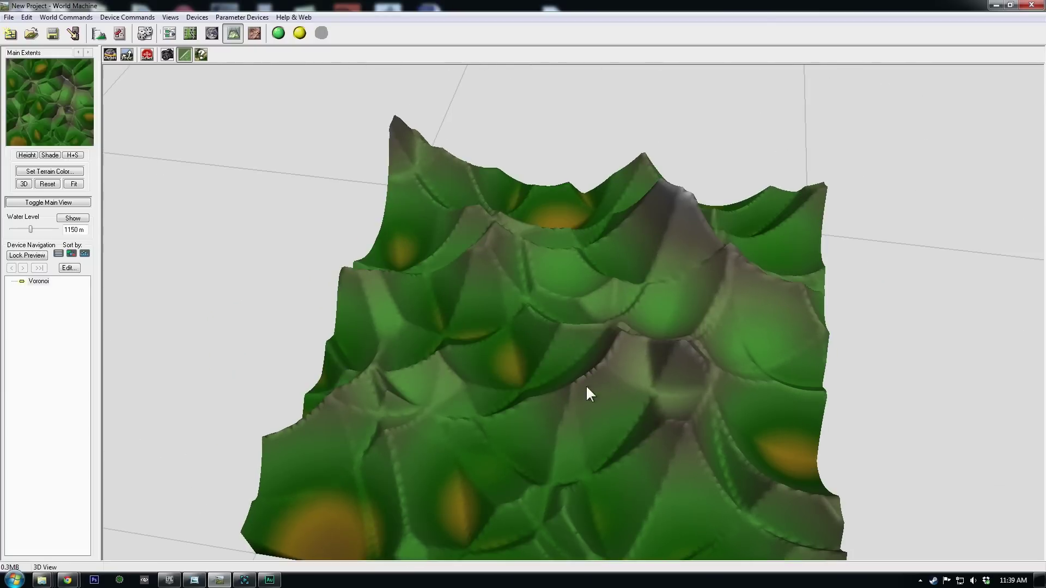
{"action": "left_click_drag", "start_coordinate": [348, 400], "coordinate": [227, 246]}
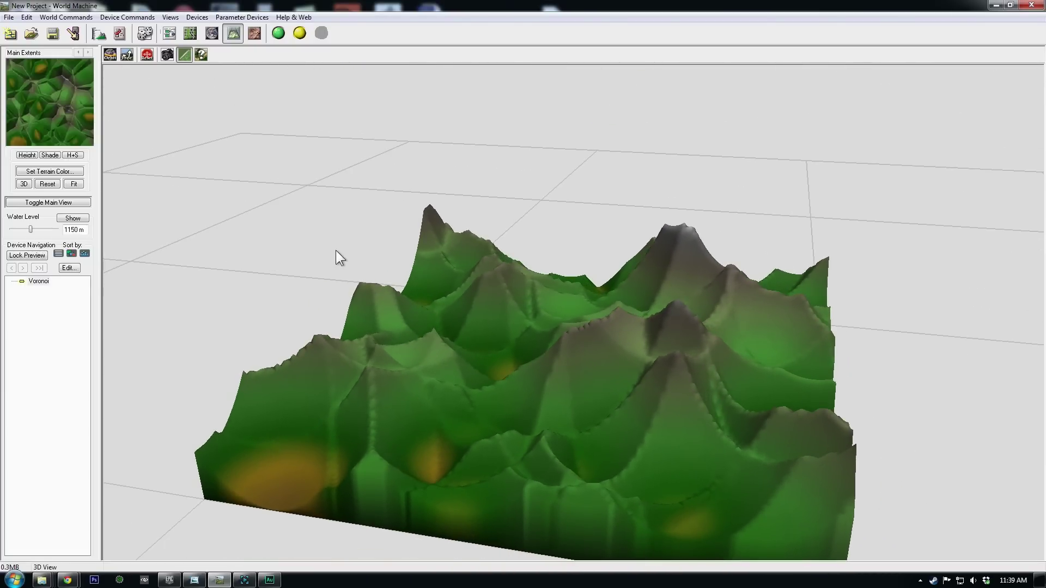
{"action": "left_click", "coordinate": [167, 34]}
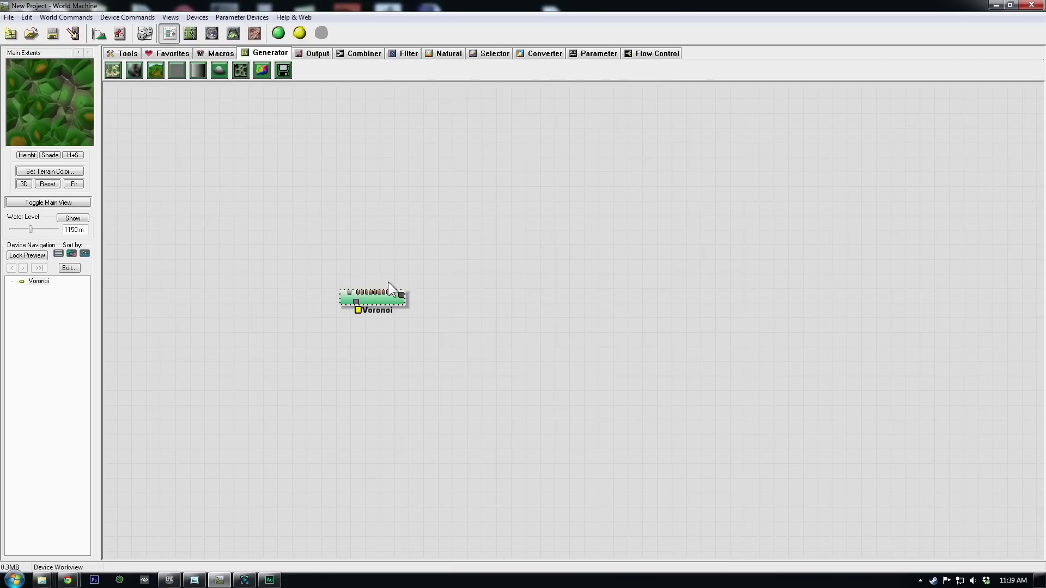
Place an Erosion device from the Natural tab and feed it Voronoi's output.
{"action": "left_click", "coordinate": [392, 318]}
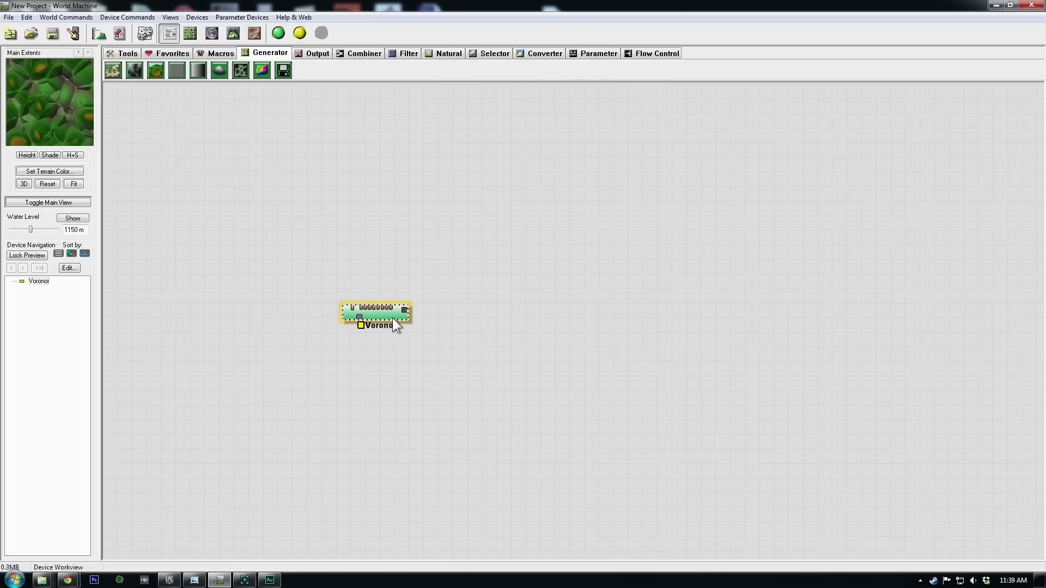
{"action": "left_click", "coordinate": [445, 56]}
{"action": "left_click", "coordinate": [113, 70]}
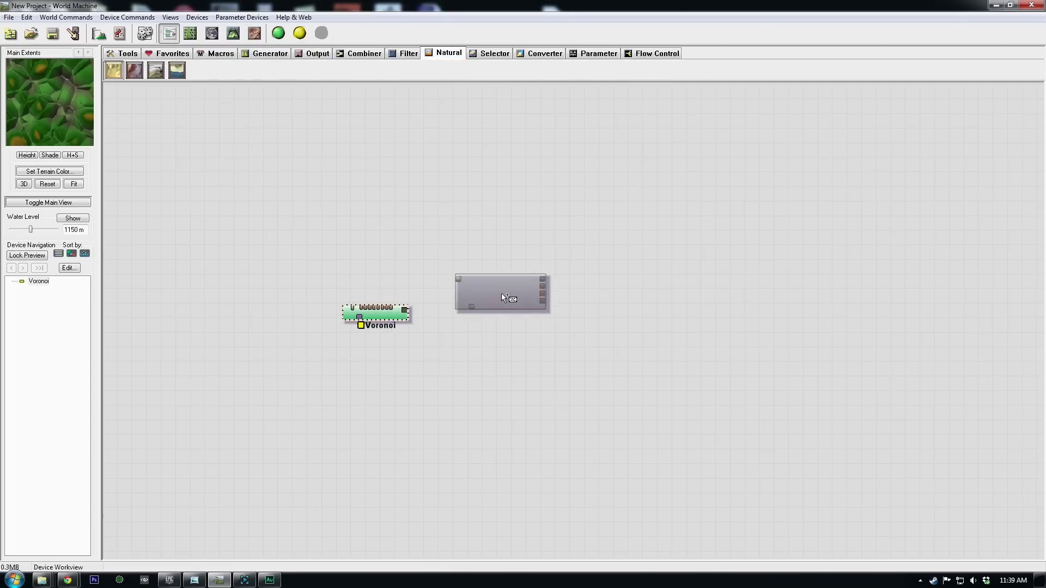
{"action": "left_click", "coordinate": [515, 321]}
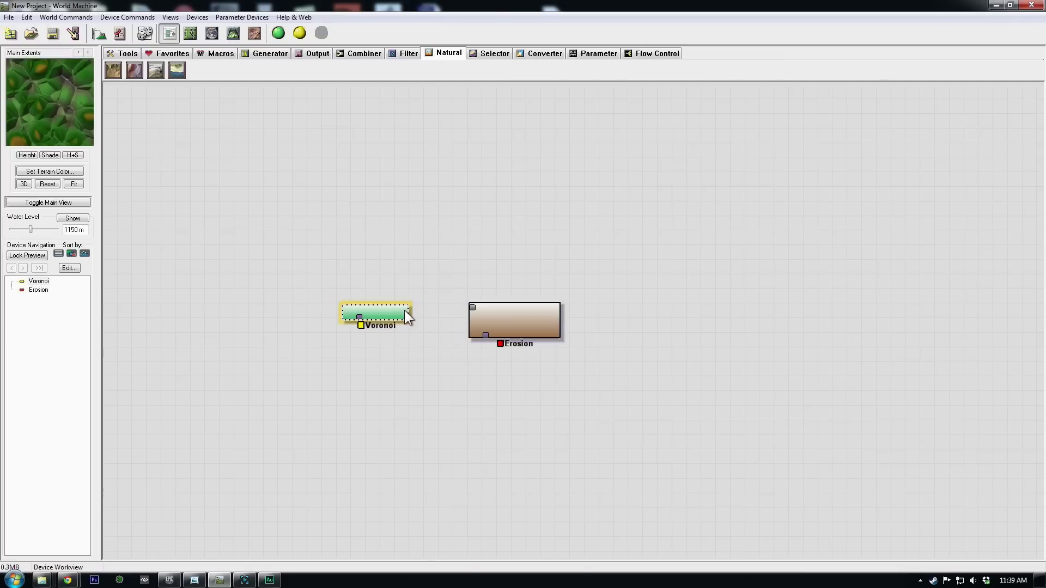
{"action": "left_click_drag", "start_coordinate": [404, 310], "coordinate": [473, 307]}
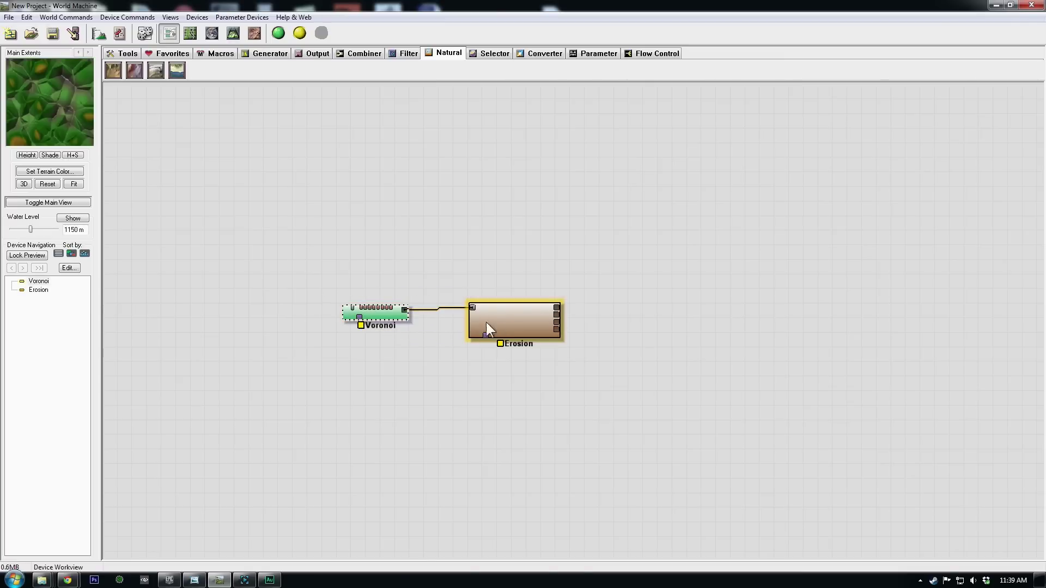
Load the Classic WM + Power preset into the Erosion device.
{"action": "double_click", "coordinate": [521, 314]}
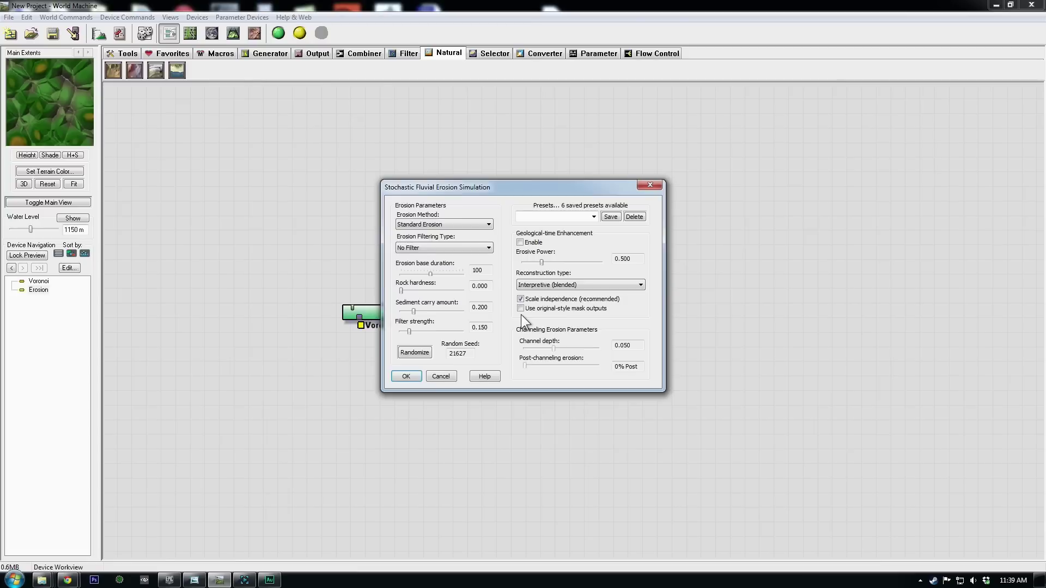
{"action": "left_click", "coordinate": [594, 217]}
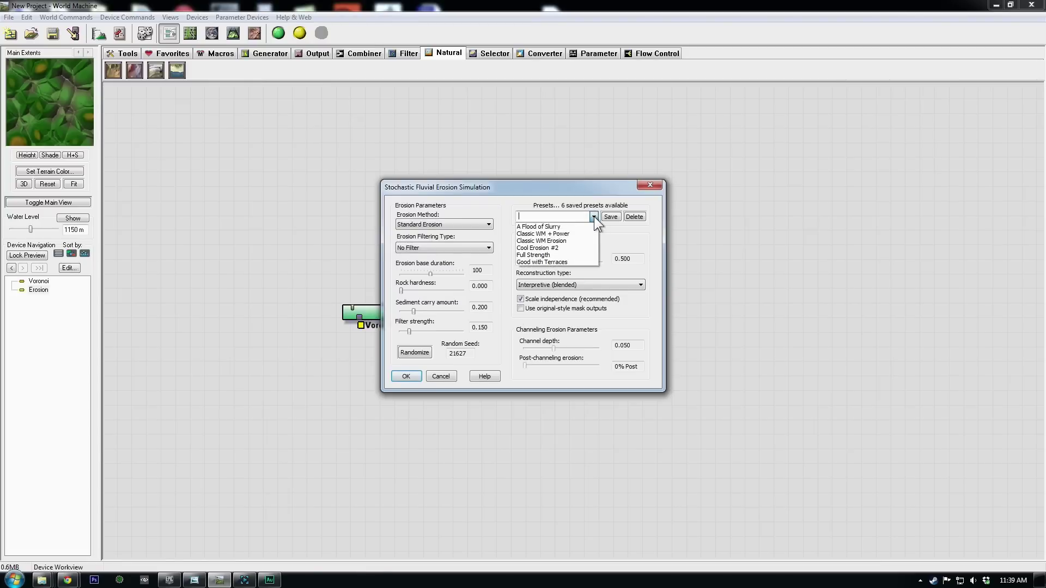
{"action": "left_click", "coordinate": [528, 235]}
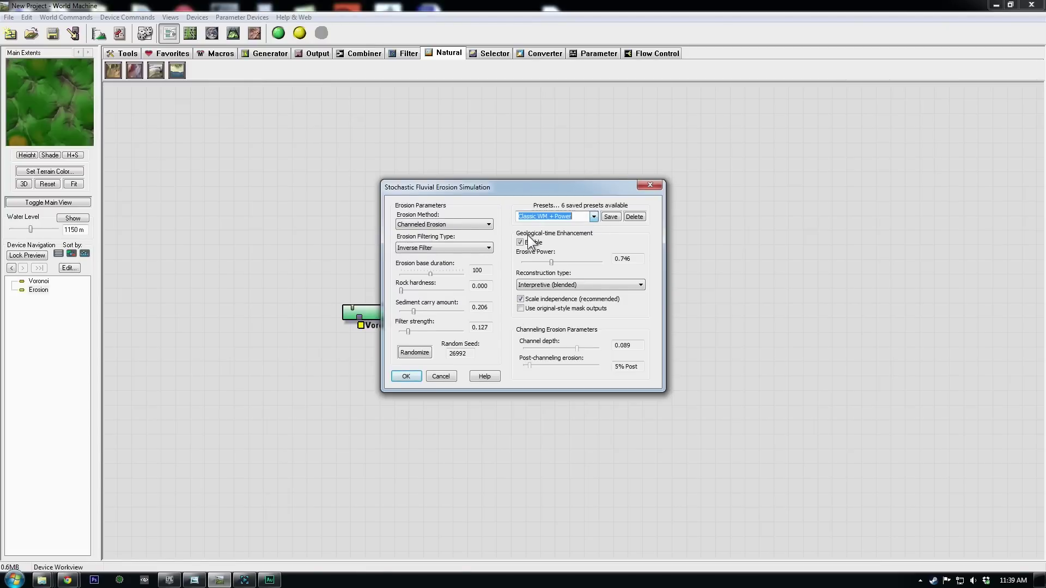
{"action": "left_click", "coordinate": [409, 378]}
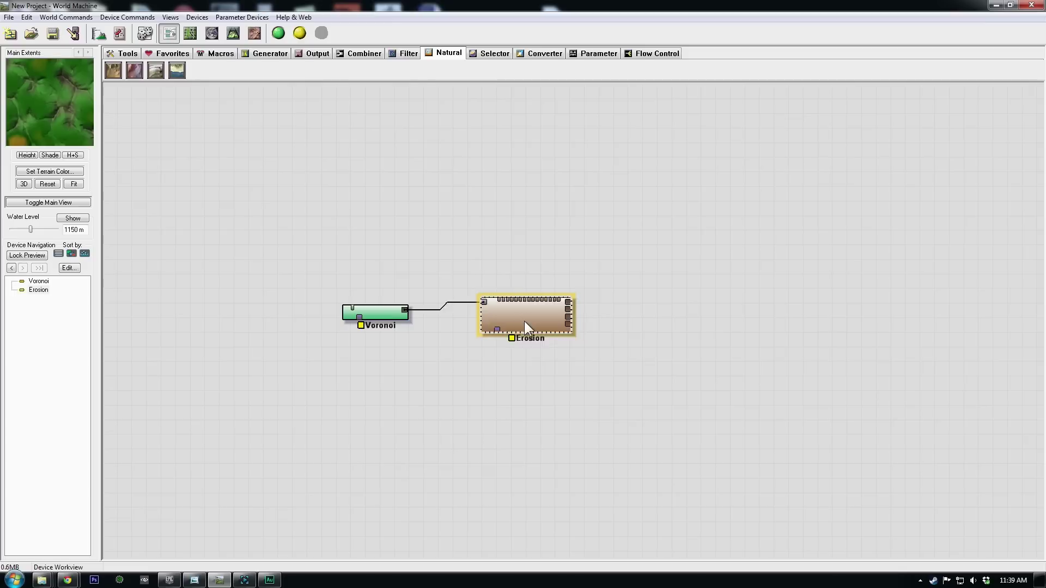
Raise the World Extents build resolution to 2048 x 2048 at 3.906 m/pixel.
{"action": "left_click", "coordinate": [98, 35]}
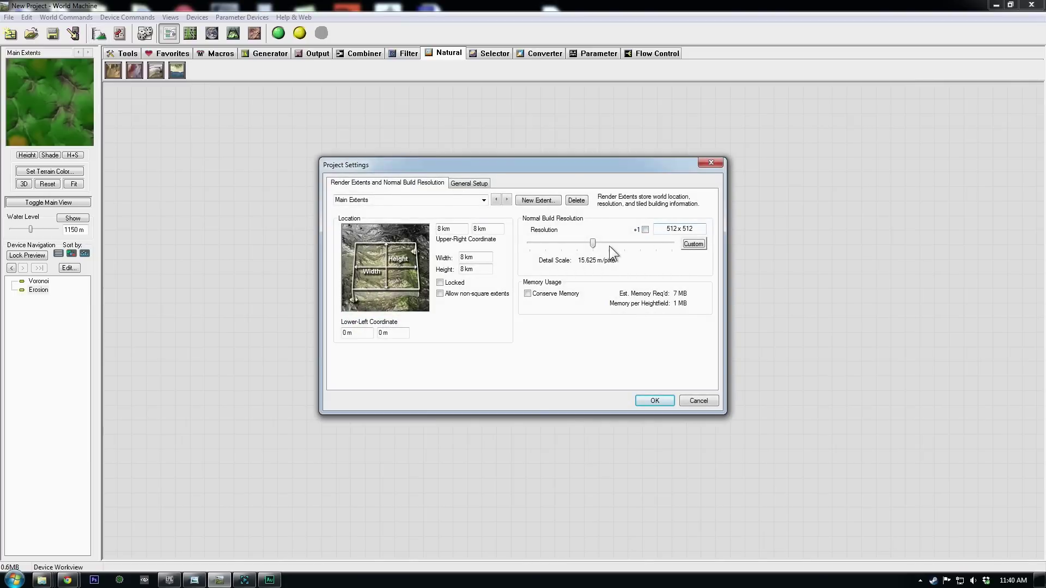
{"action": "left_click_drag", "start_coordinate": [593, 243], "coordinate": [625, 247]}
{"action": "left_click", "coordinate": [654, 401]}
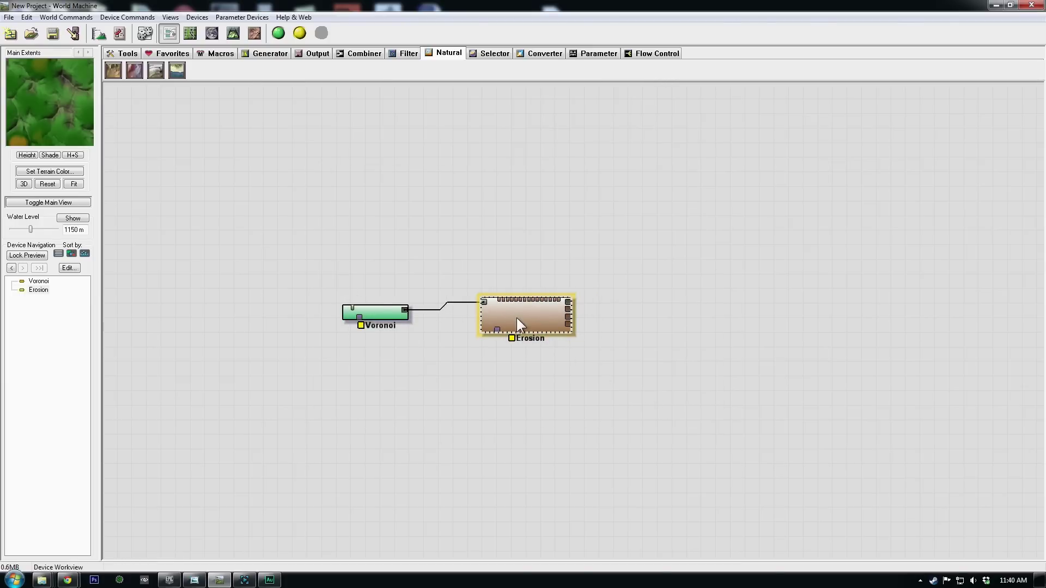
Build the Voronoi-Erosion terrain at 2048 x 2048 and orbit the 3D view to inspect it.
{"action": "left_click", "coordinate": [231, 34]}
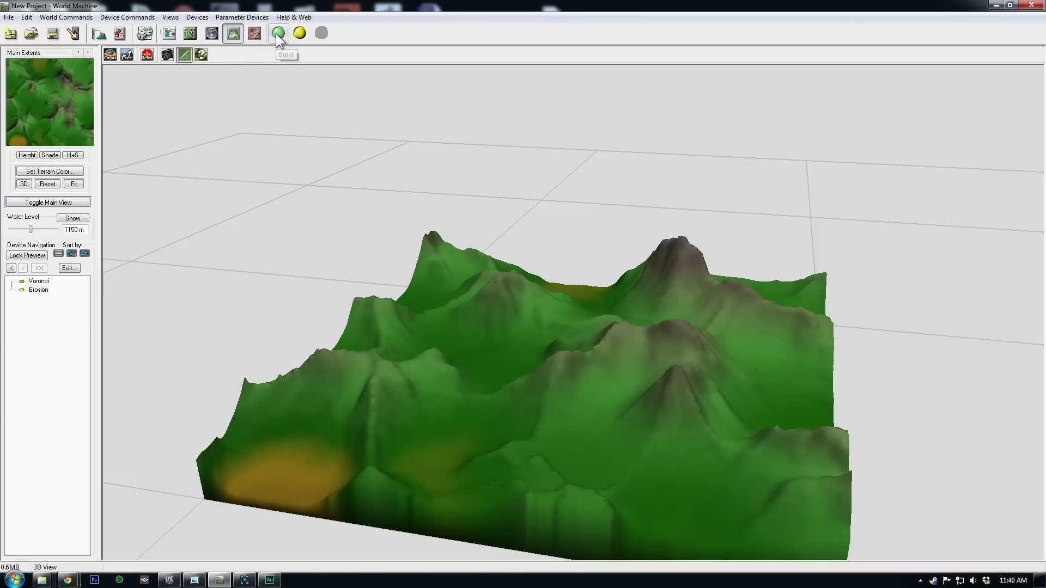
{"action": "left_click", "coordinate": [278, 33]}
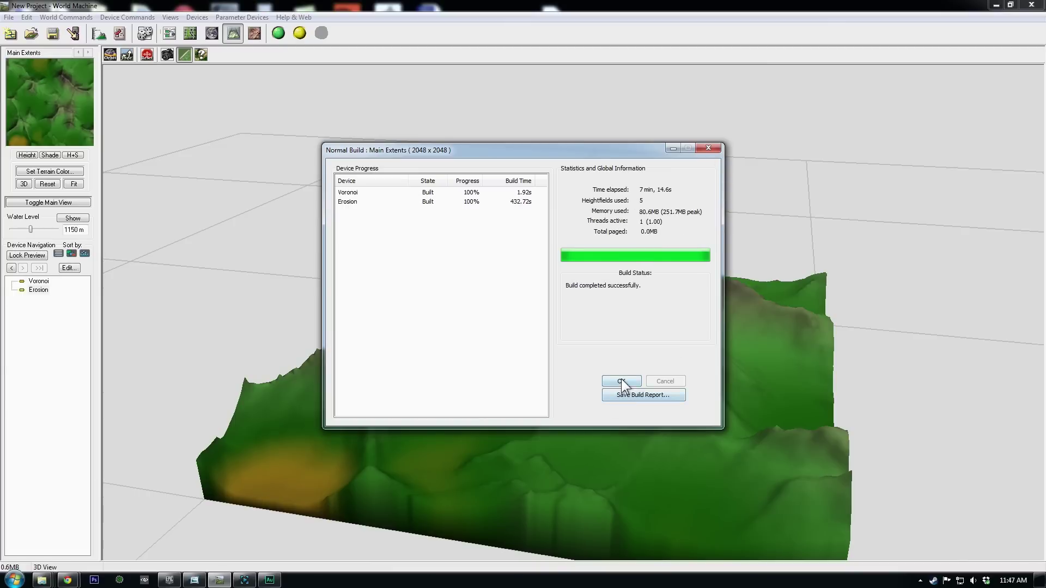
{"action": "left_click", "coordinate": [621, 380]}
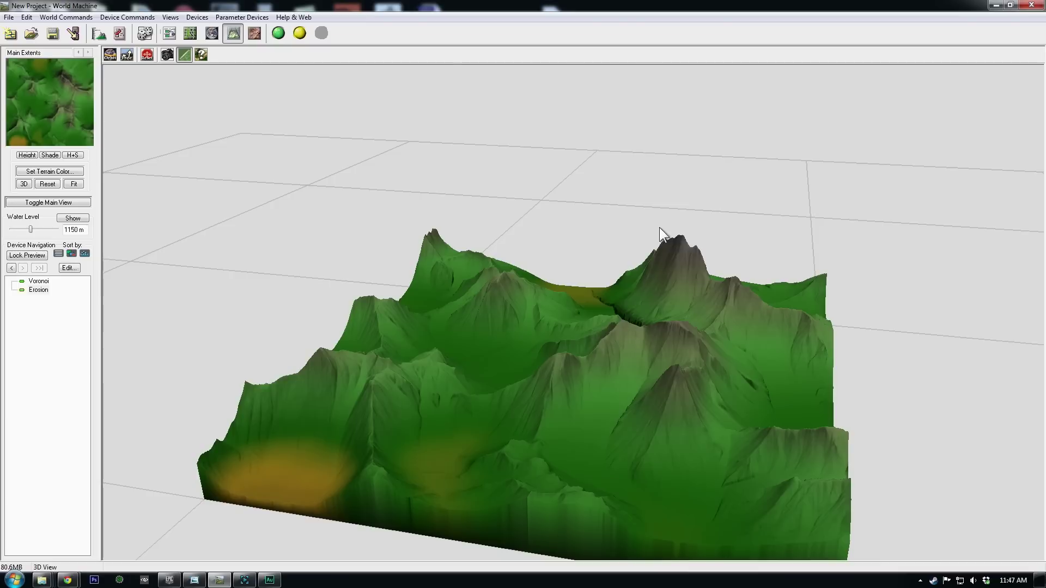
{"action": "left_click_drag", "start_coordinate": [835, 229], "coordinate": [730, 164]}
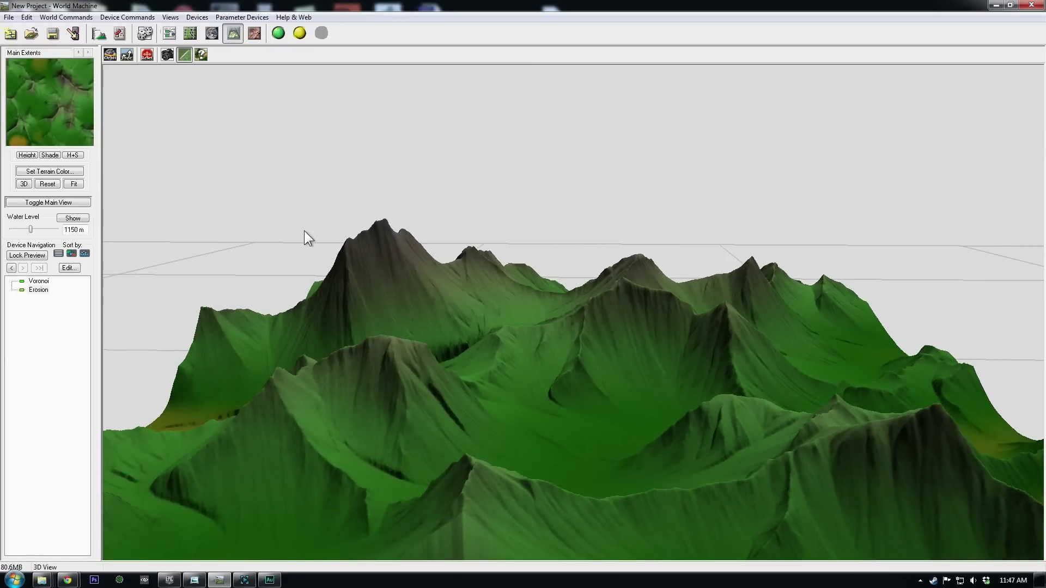
Add a Curves filter device after Erosion and wire Erosion's output into it.
{"action": "left_click", "coordinate": [170, 32]}
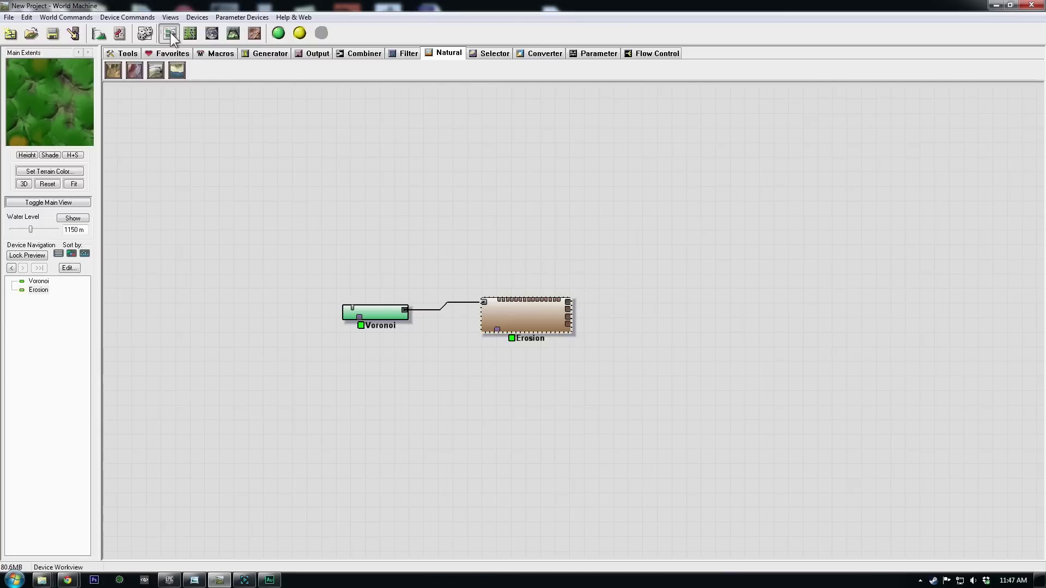
{"action": "left_click", "coordinate": [399, 53]}
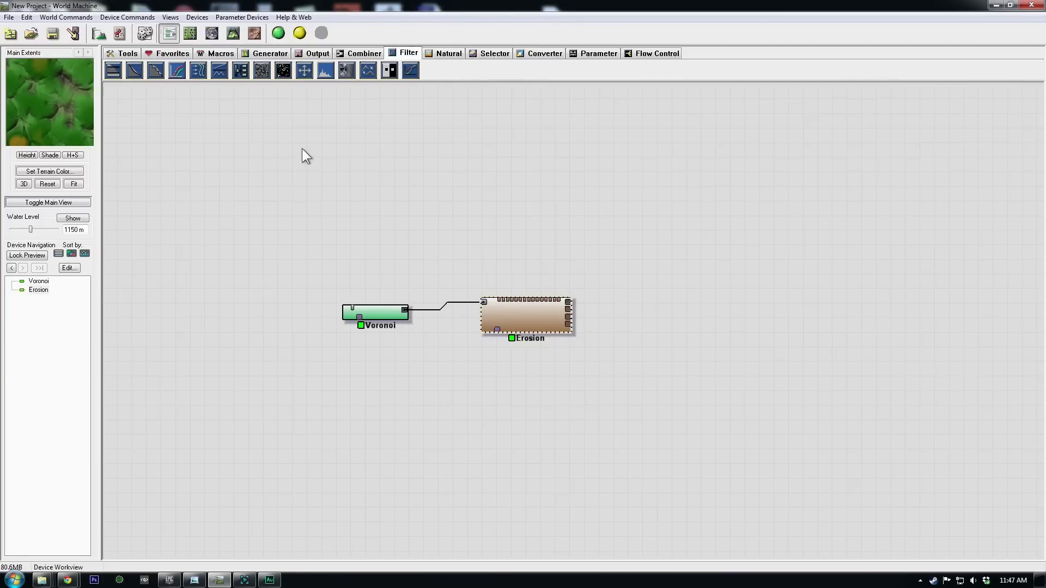
{"action": "left_click", "coordinate": [177, 71]}
{"action": "left_click", "coordinate": [655, 309]}
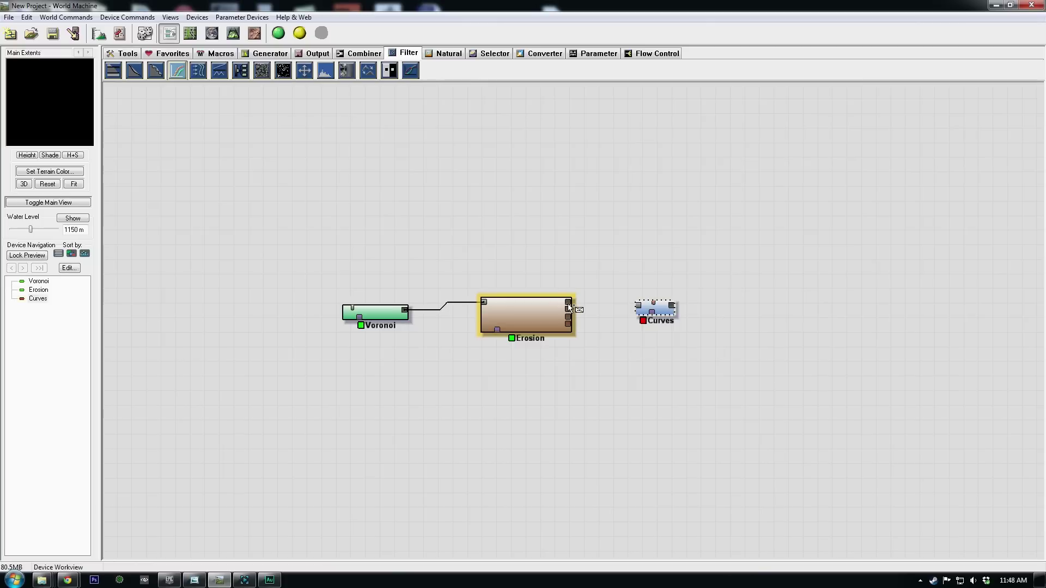
{"action": "left_click_drag", "start_coordinate": [568, 303], "coordinate": [640, 308]}
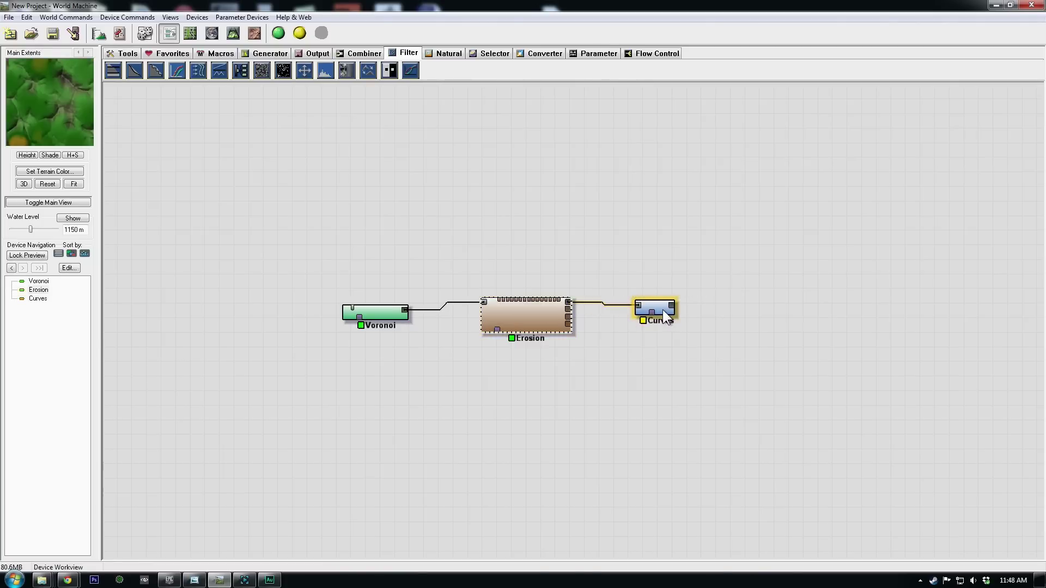
Draw a stepped Height Curve Transform in Curves, rebuild, and view the terraced plateaus.
{"action": "left_click", "coordinate": [233, 33]}
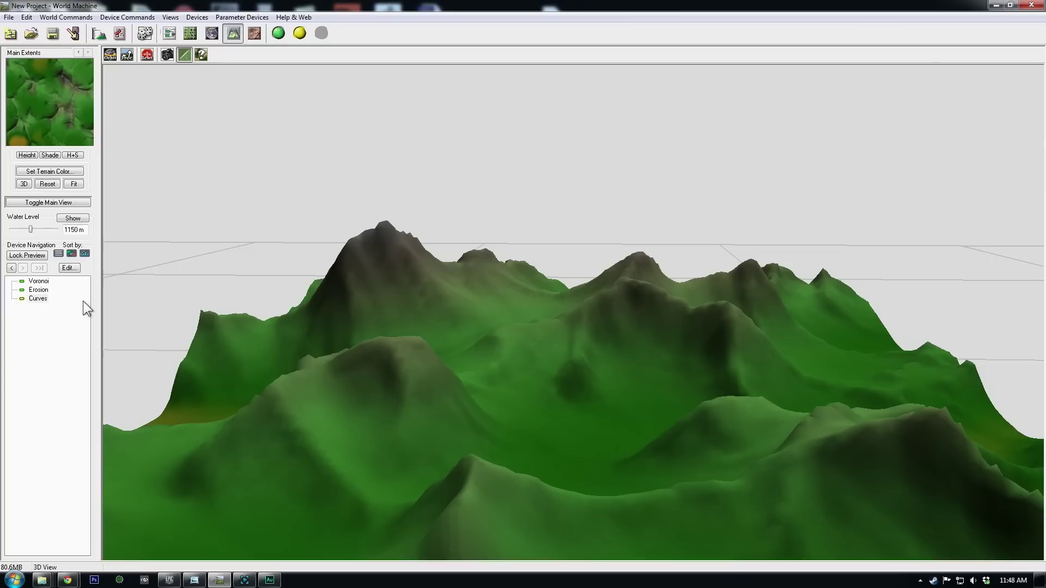
{"action": "double_click", "coordinate": [39, 299]}
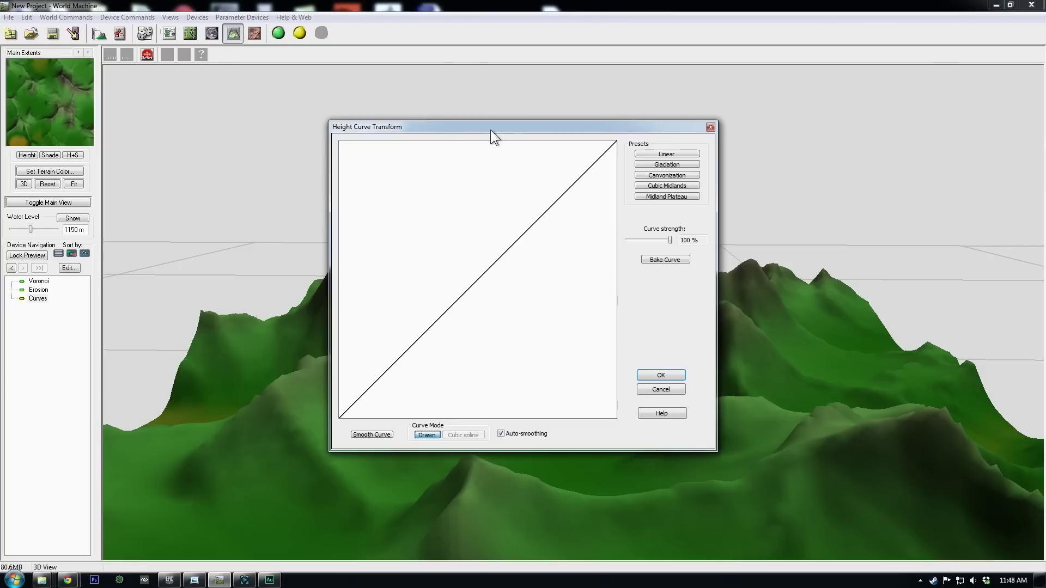
{"action": "left_click_drag", "start_coordinate": [490, 129], "coordinate": [737, 106]}
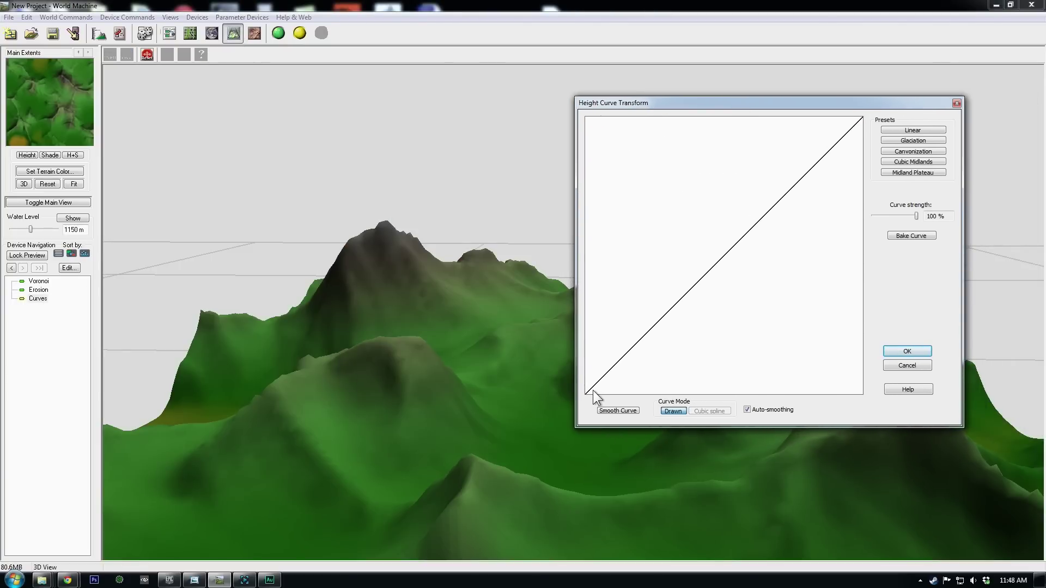
{"action": "mouse_move", "coordinate": [593, 391]}
{"action": "left_mouse_down"}
{"action": "mouse_move", "coordinate": [770, 260]}
{"action": "mouse_move", "coordinate": [869, 131]}
{"action": "left_mouse_up"}
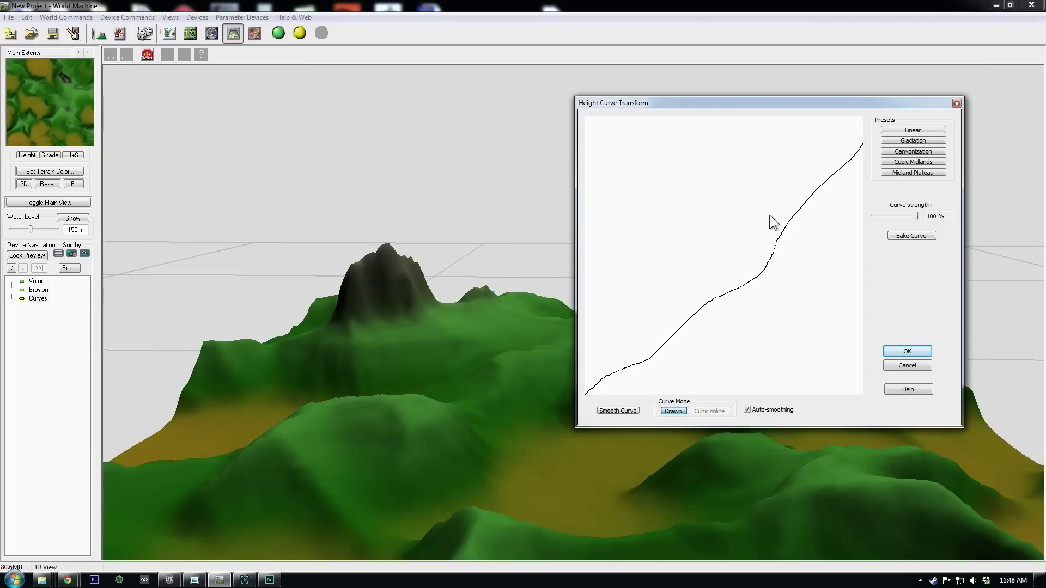
{"action": "mouse_move", "coordinate": [596, 382]}
{"action": "left_mouse_down"}
{"action": "mouse_move", "coordinate": [684, 295]}
{"action": "mouse_move", "coordinate": [779, 274]}
{"action": "mouse_move", "coordinate": [864, 210]}
{"action": "left_mouse_up"}
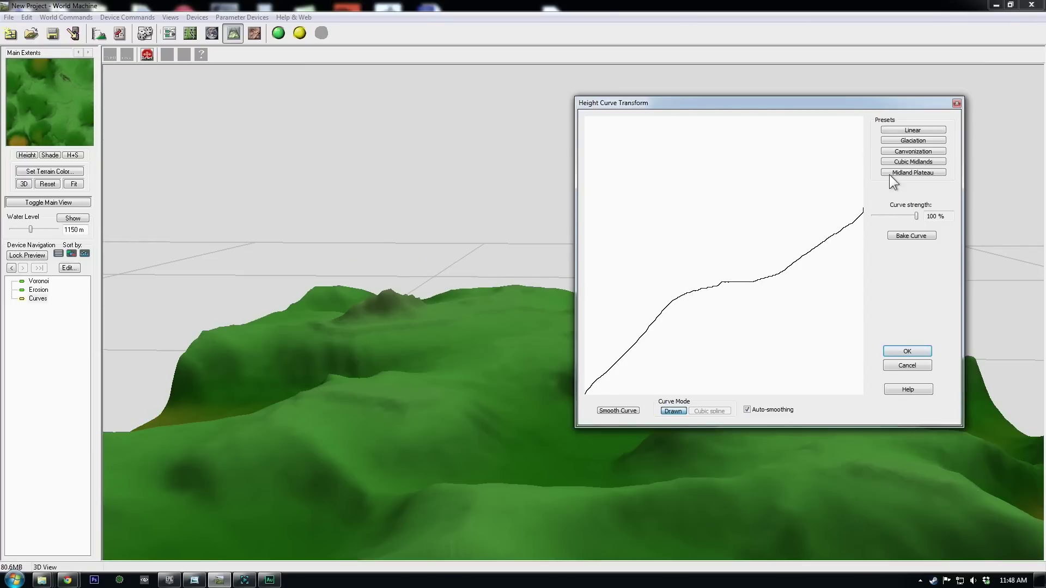
{"action": "left_click", "coordinate": [918, 130]}
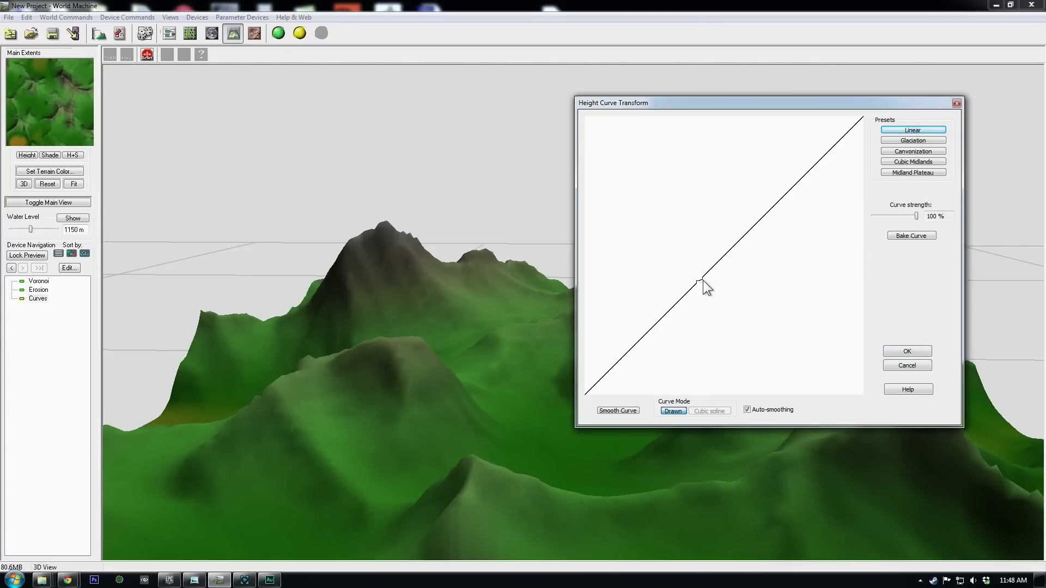
{"action": "left_click_drag", "start_coordinate": [697, 282], "coordinate": [888, 212]}
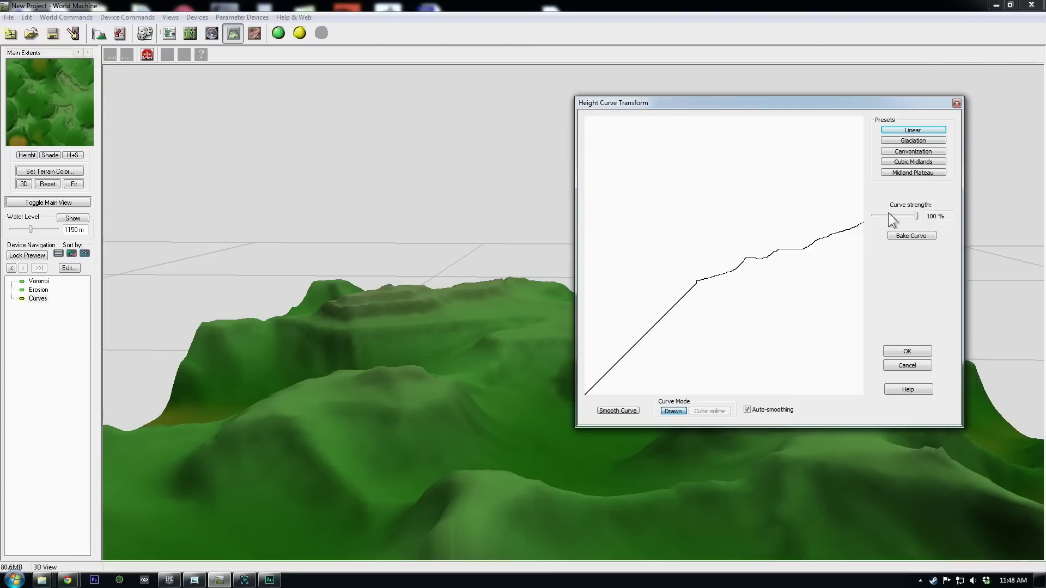
{"action": "left_click", "coordinate": [908, 352]}
{"action": "left_click", "coordinate": [277, 33]}
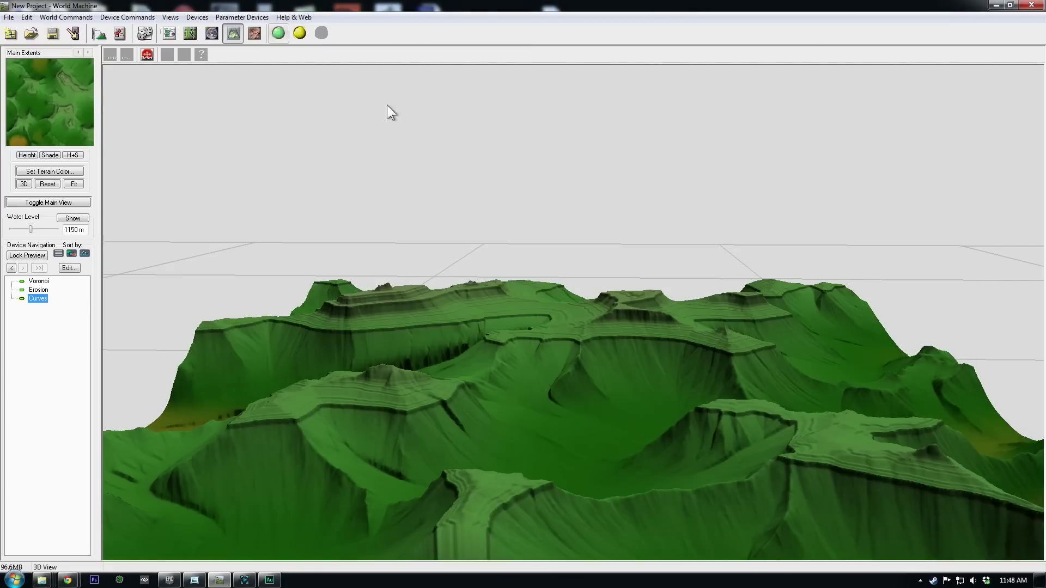
{"action": "left_click_drag", "start_coordinate": [497, 140], "coordinate": [291, 170]}
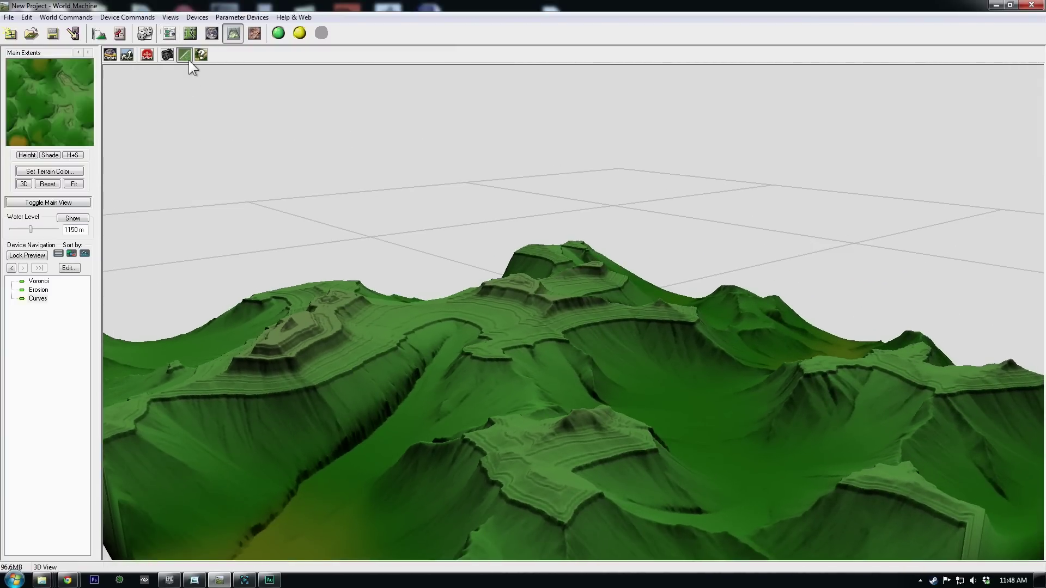
Delete the Curves device from the graph.
{"action": "left_click", "coordinate": [170, 38]}
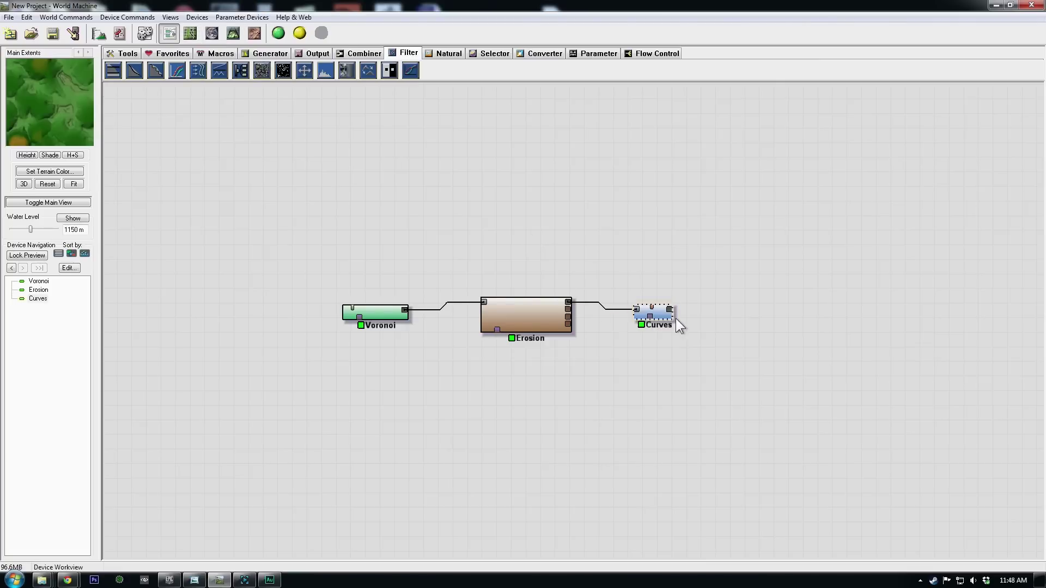
{"action": "left_click_drag", "start_coordinate": [666, 324], "coordinate": [670, 291]}
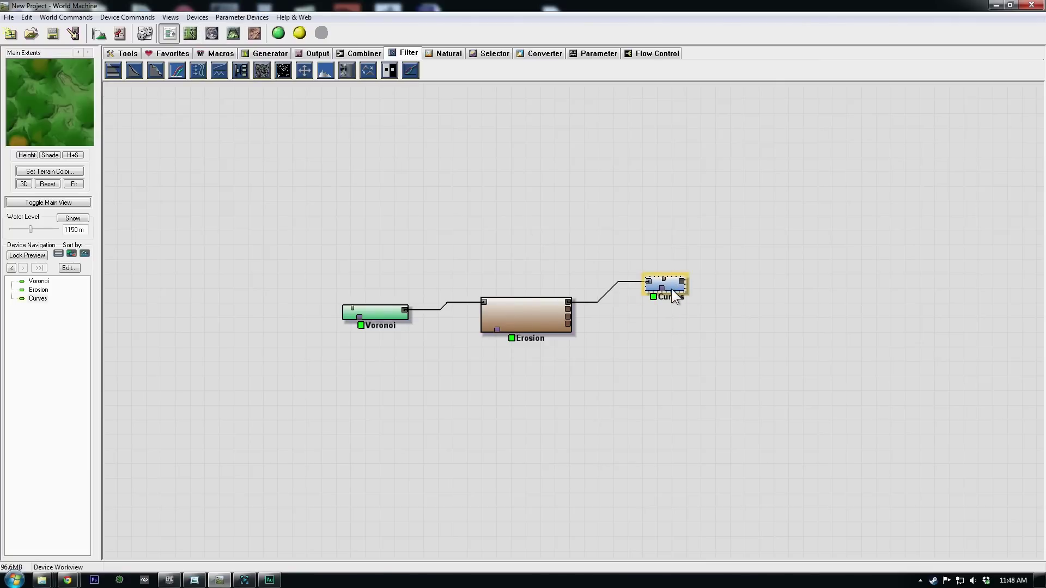
{"action": "key", "text": "Delete"}
{"action": "left_click", "coordinate": [556, 316]}
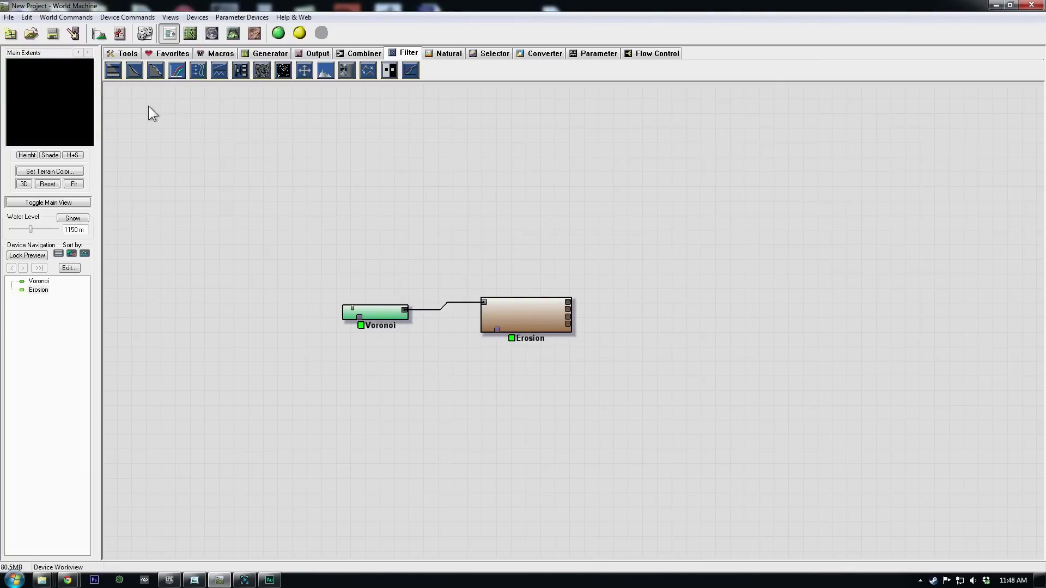
Add a Clamp device fed by Erosion and preview it in 3D View.
{"action": "left_click", "coordinate": [113, 71]}
{"action": "left_click", "coordinate": [633, 316]}
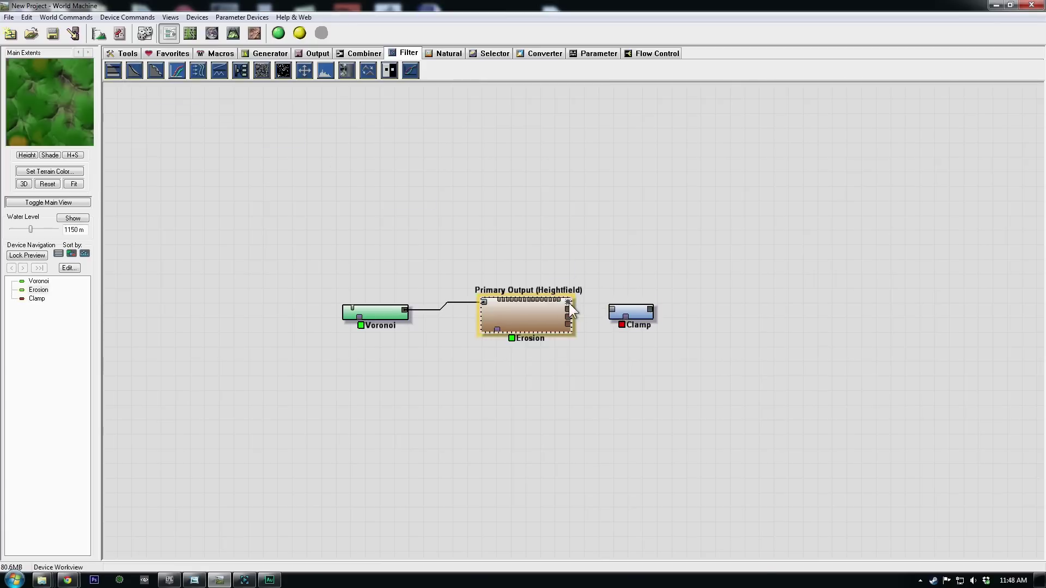
{"action": "left_click_drag", "start_coordinate": [568, 302], "coordinate": [614, 309]}
{"action": "left_click", "coordinate": [233, 33]}
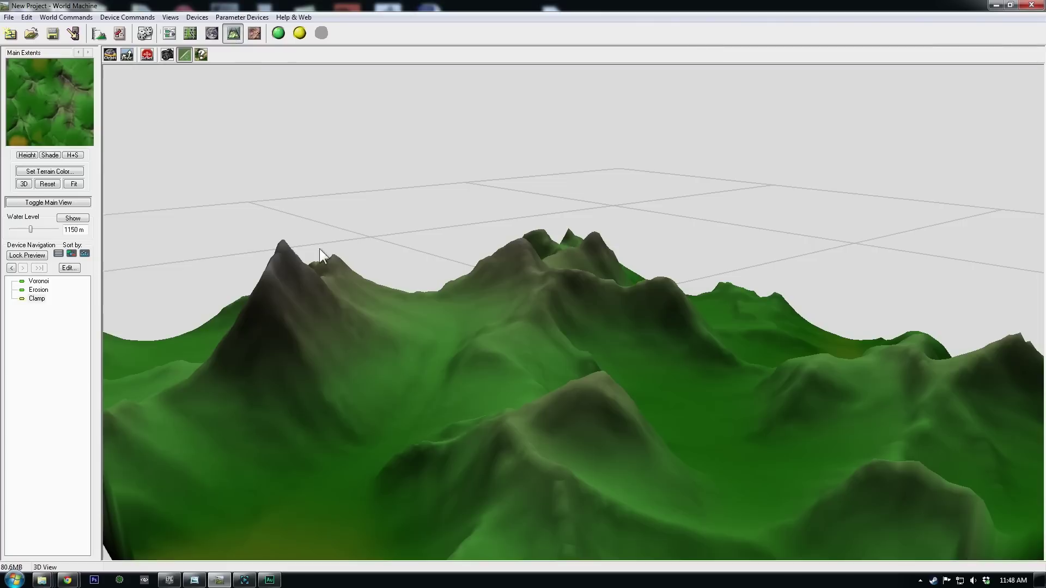
Limit Clamp heights to 0–1995 m and rebuild the terrain with flattened peaks.
{"action": "double_click", "coordinate": [38, 298]}
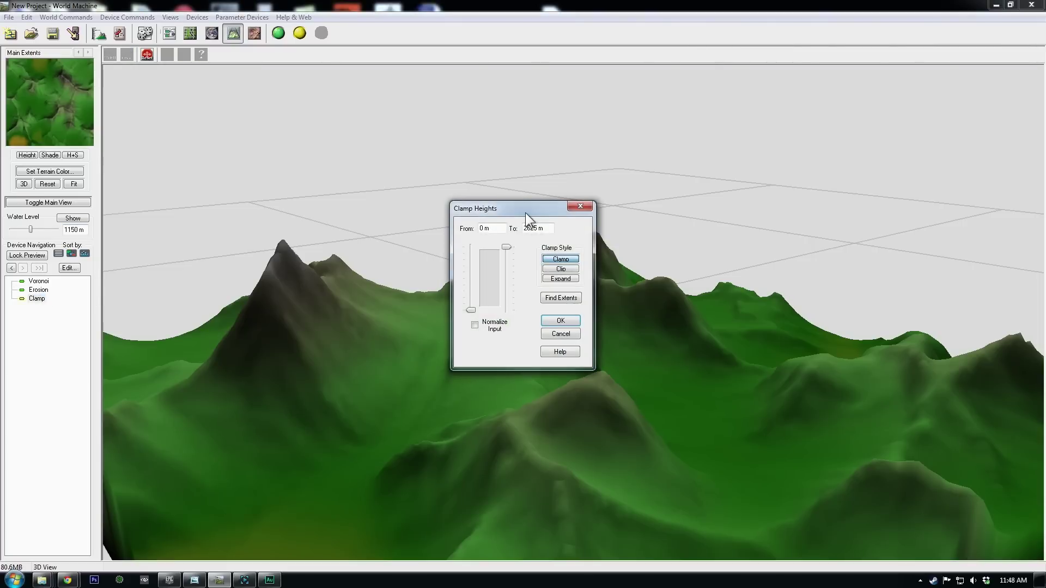
{"action": "left_click_drag", "start_coordinate": [525, 207], "coordinate": [750, 143]}
{"action": "mouse_move", "coordinate": [718, 178]}
{"action": "left_mouse_down"}
{"action": "mouse_move", "coordinate": [728, 235]}
{"action": "mouse_move", "coordinate": [720, 175]}
{"action": "mouse_move", "coordinate": [724, 204]}
{"action": "mouse_move", "coordinate": [715, 187]}
{"action": "mouse_move", "coordinate": [722, 192]}
{"action": "left_mouse_up"}
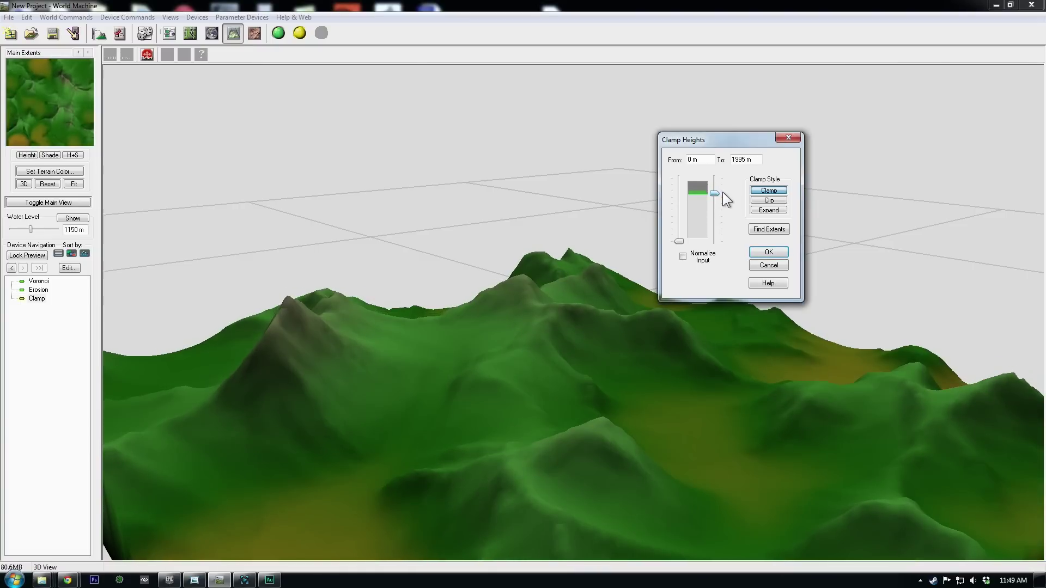
{"action": "left_click", "coordinate": [769, 253]}
{"action": "left_click", "coordinate": [278, 33]}
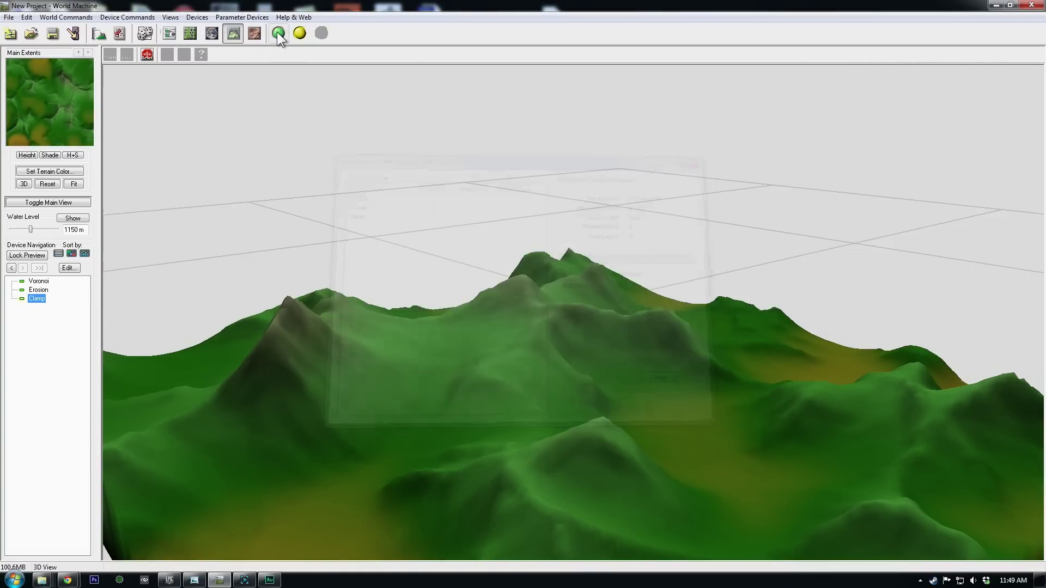
{"action": "left_click_drag", "start_coordinate": [678, 188], "coordinate": [836, 220]}
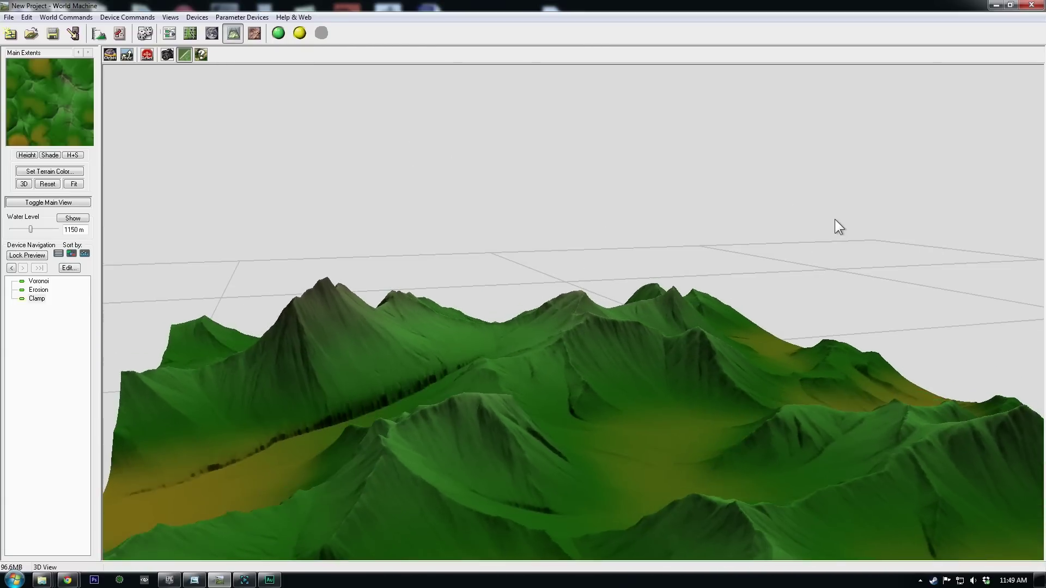
Return to Device Workview and select the Erosion device.
{"action": "left_click", "coordinate": [168, 33]}
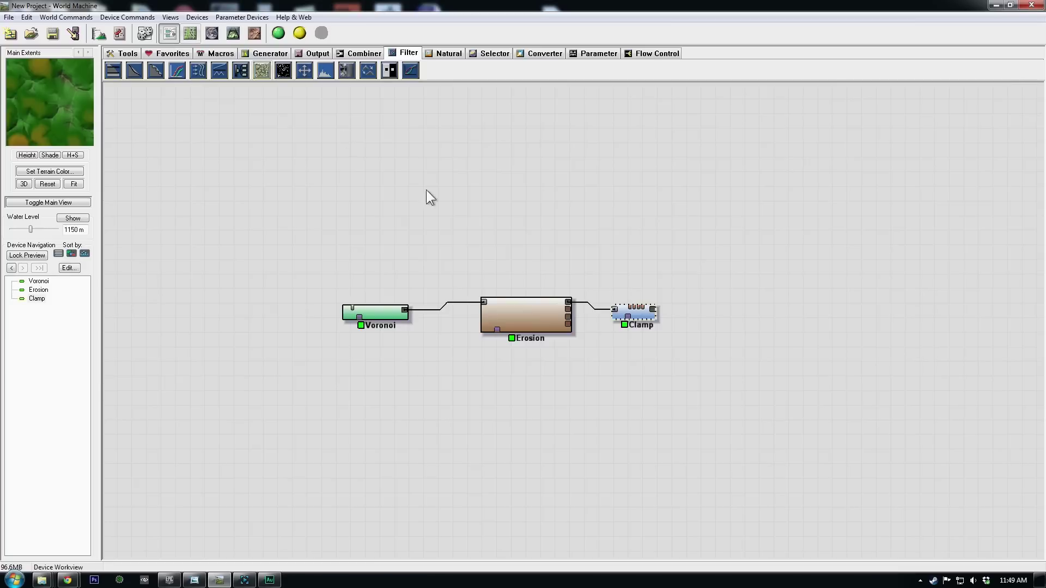
{"action": "left_click", "coordinate": [539, 317]}
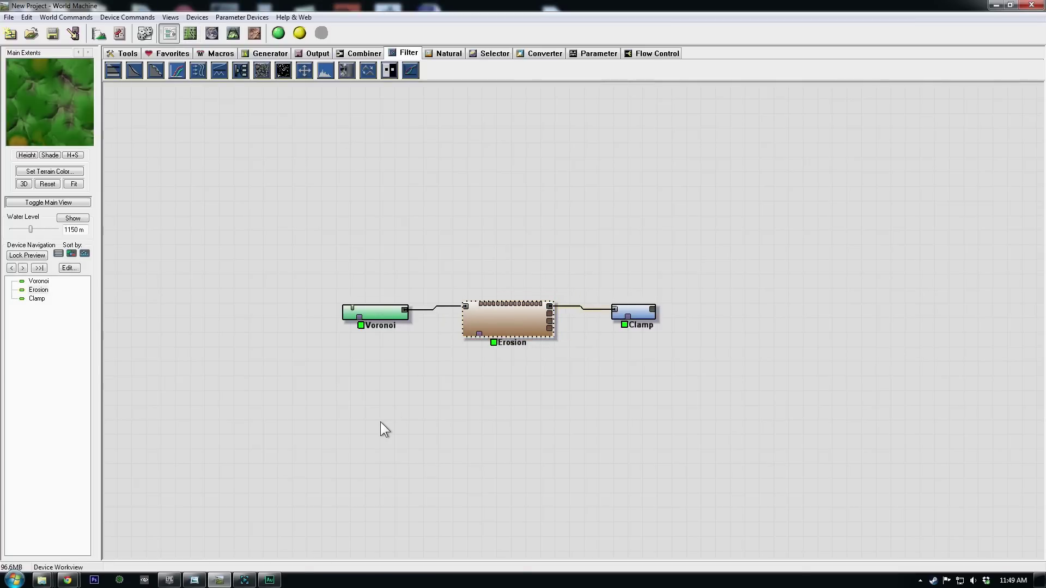
{"action": "mouse_move", "coordinate": [67, 580]}
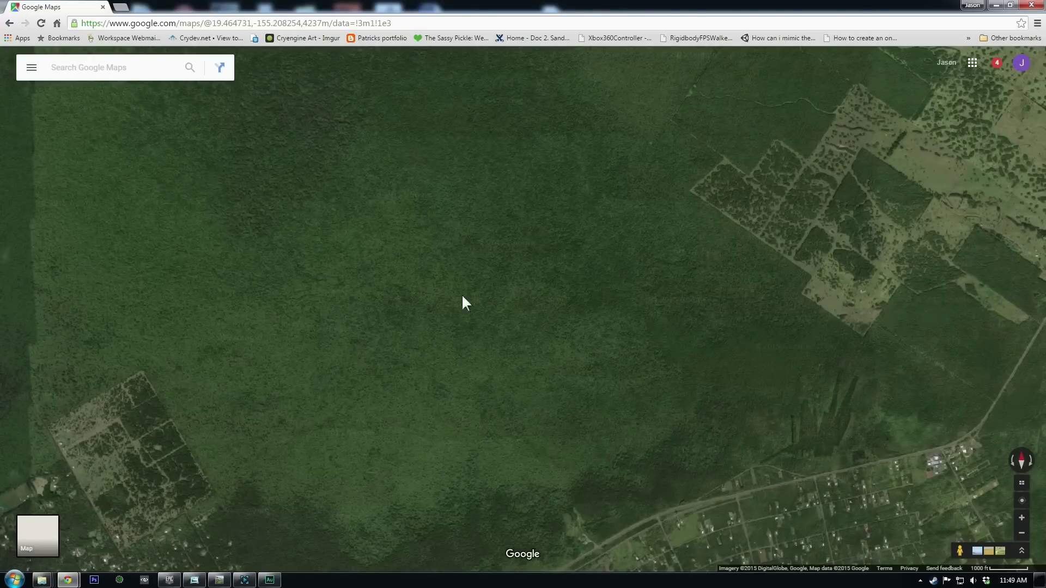
Pan and zoom the Google Maps satellite view out to the whole Island of Hawai'i.
{"action": "right_click", "coordinate": [729, 369]}
{"action": "left_click_drag", "start_coordinate": [445, 234], "coordinate": [490, 273]}
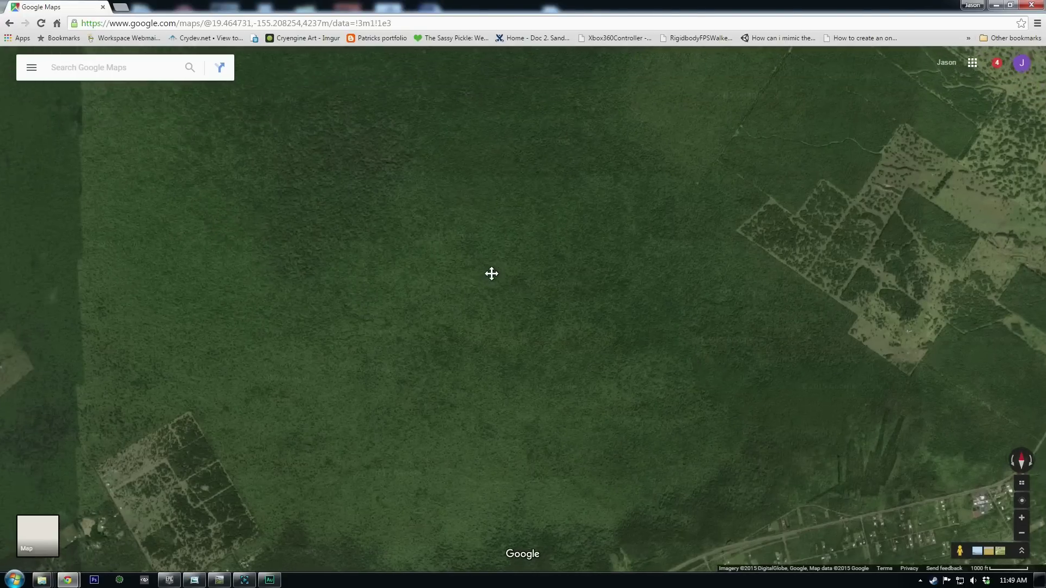
{"action": "scroll", "coordinate": [535, 317], "scroll_direction": "down", "scroll_amount": 5}
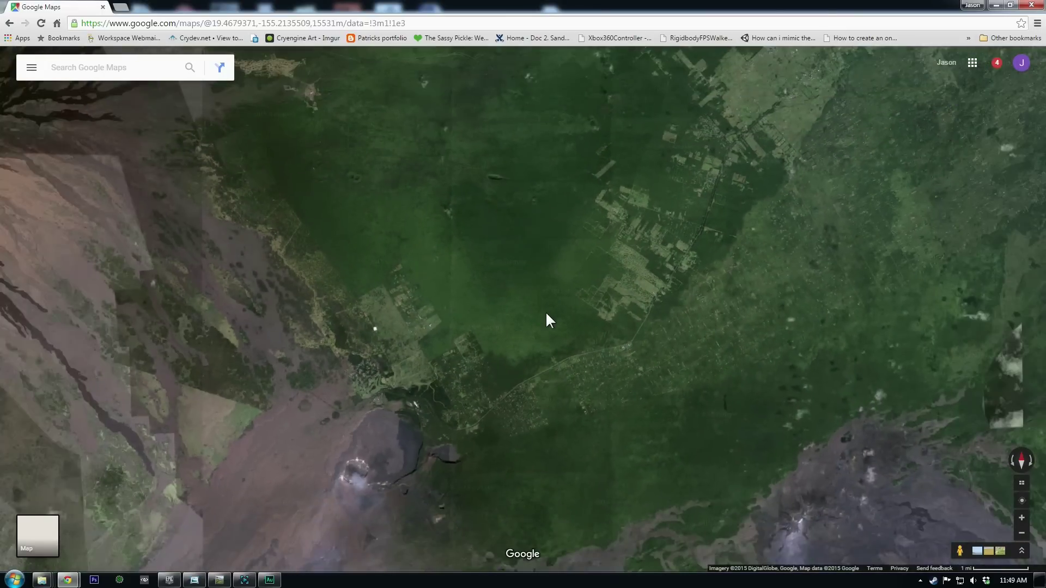
{"action": "scroll", "coordinate": [545, 320], "scroll_direction": "down", "scroll_amount": 3}
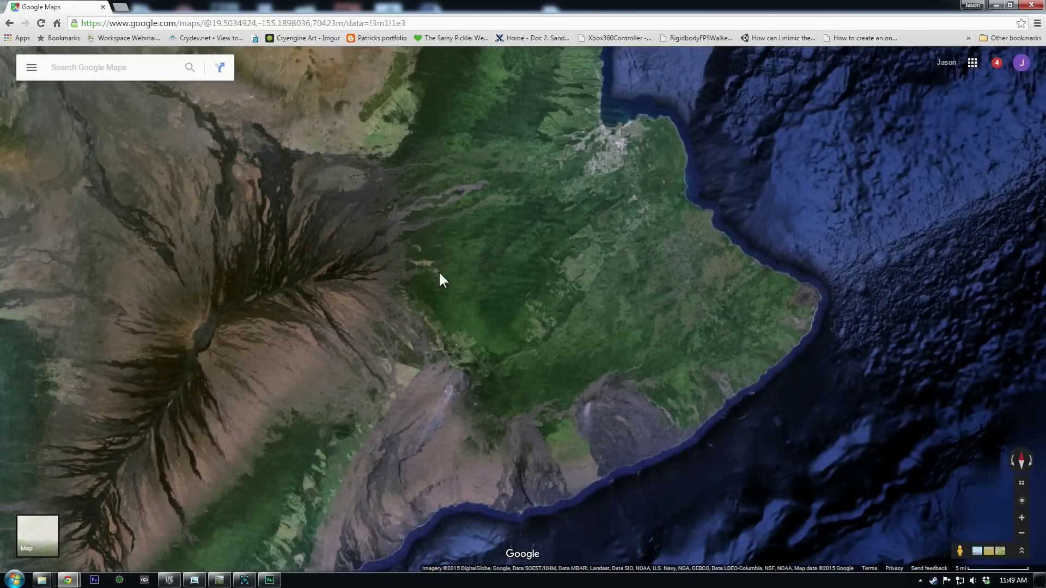
{"action": "scroll", "coordinate": [549, 358], "scroll_direction": "down", "scroll_amount": 2}
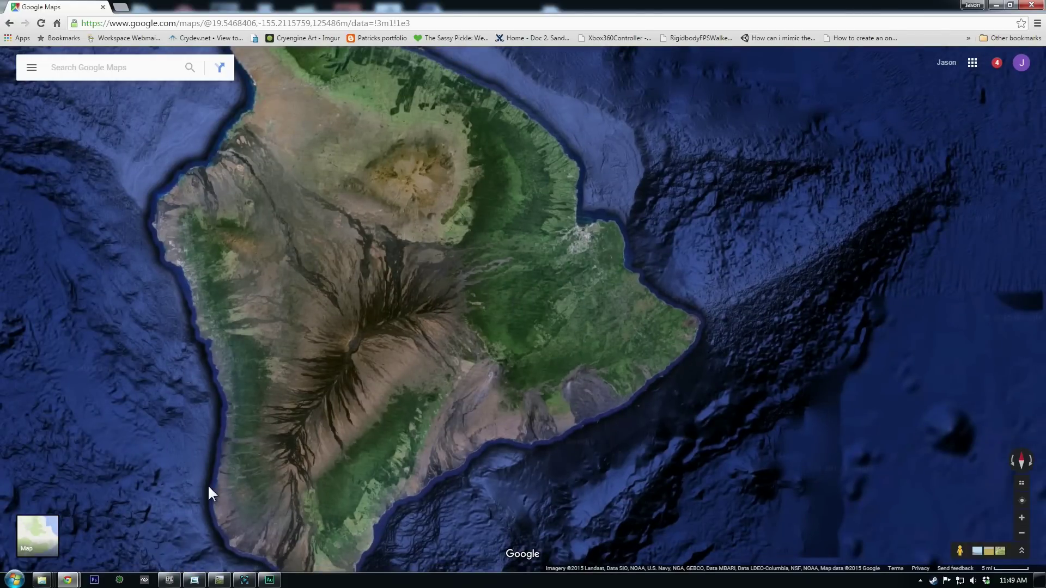
Toggle Map and satellite imagery, then turn off map labels from the main menu.
{"action": "left_click", "coordinate": [50, 552]}
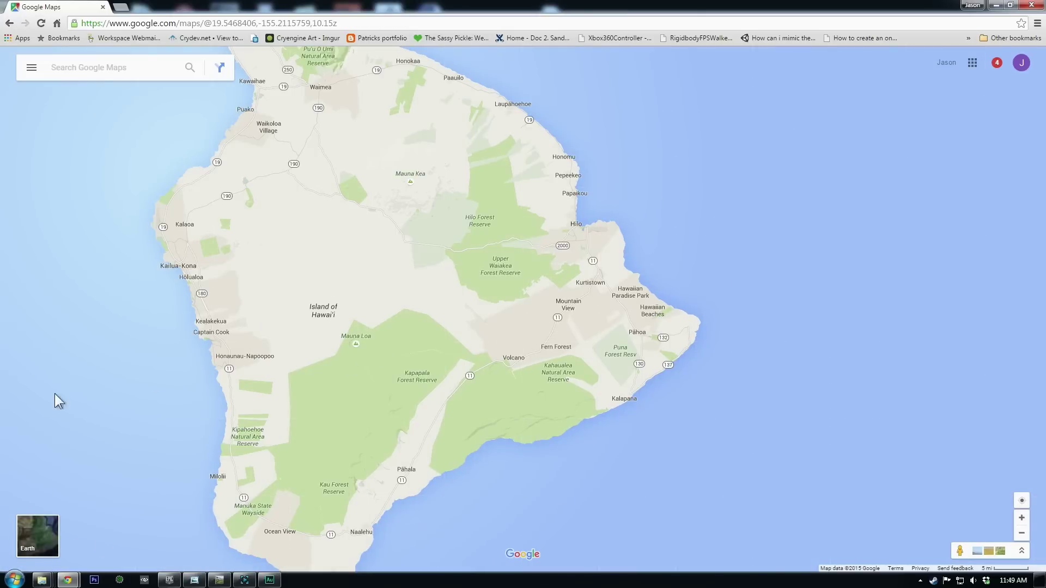
{"action": "left_click", "coordinate": [39, 544]}
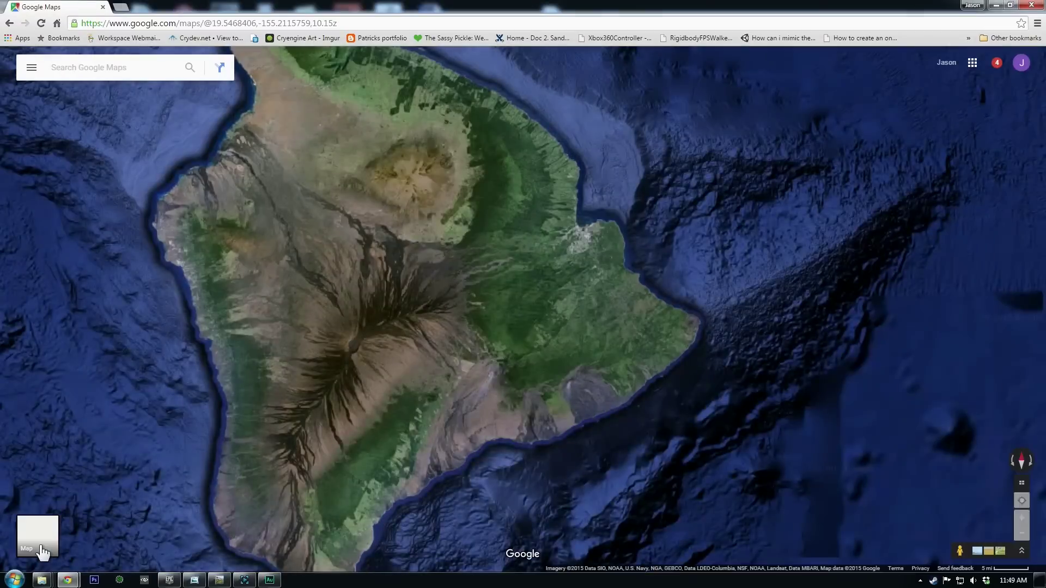
{"action": "left_click", "coordinate": [31, 69]}
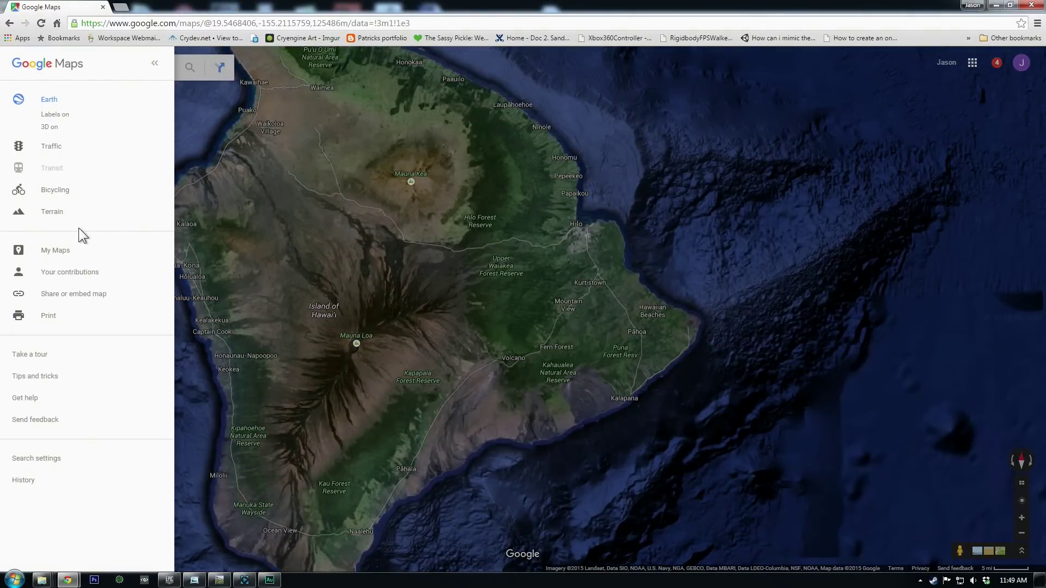
{"action": "left_click", "coordinate": [60, 115]}
Spin the satellite globe from Hawaii across the Americas and Atlantic to West Africa.
{"action": "scroll", "coordinate": [558, 336], "scroll_direction": "down", "scroll_amount": 3}
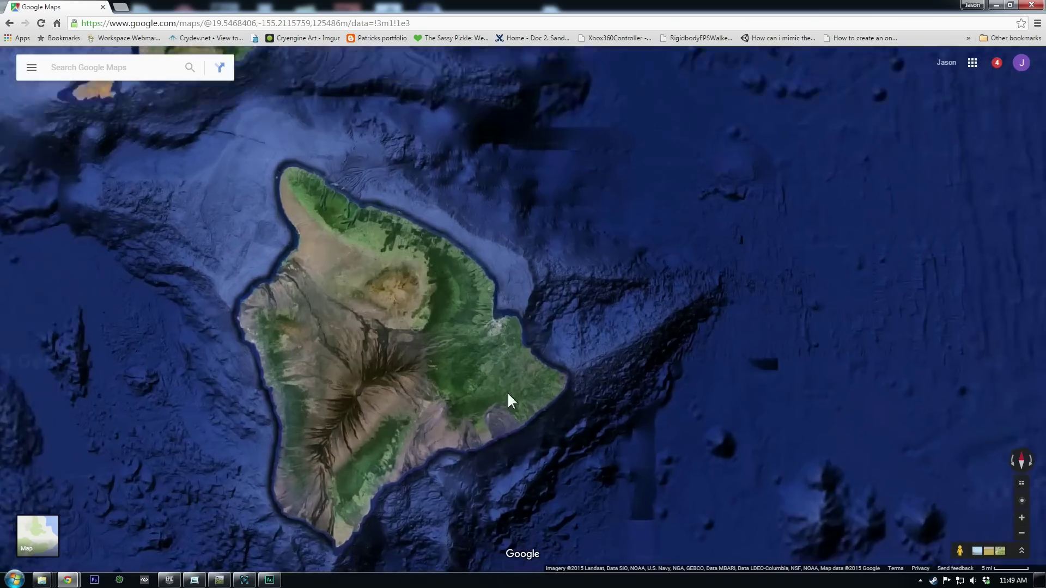
{"action": "scroll", "coordinate": [509, 401], "scroll_direction": "down", "scroll_amount": 5}
{"action": "left_click_drag", "start_coordinate": [742, 413], "coordinate": [203, 268]}
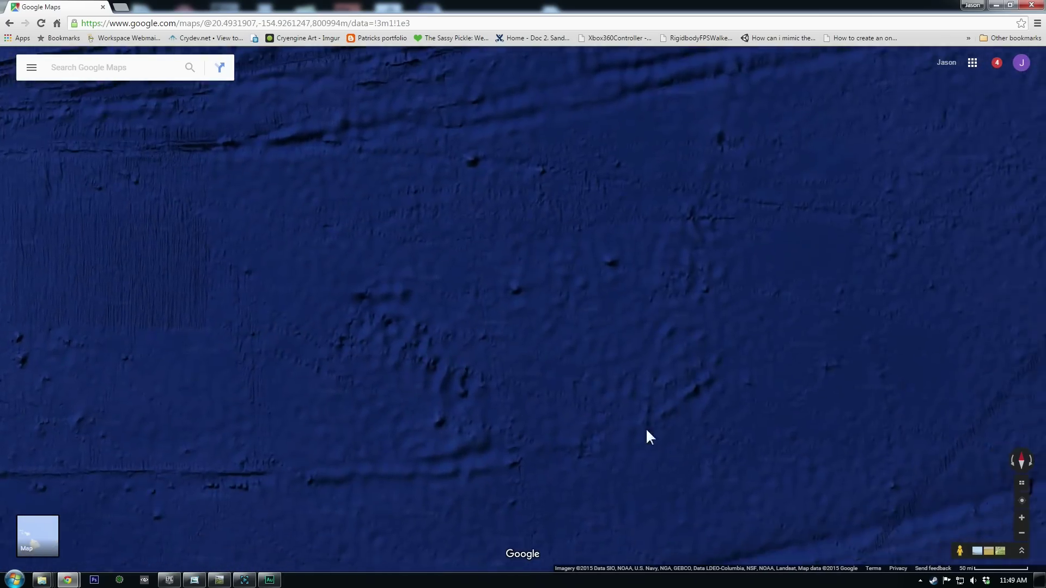
{"action": "scroll", "coordinate": [646, 427], "scroll_direction": "down", "scroll_amount": 5}
{"action": "left_click_drag", "start_coordinate": [640, 422], "coordinate": [275, 378]}
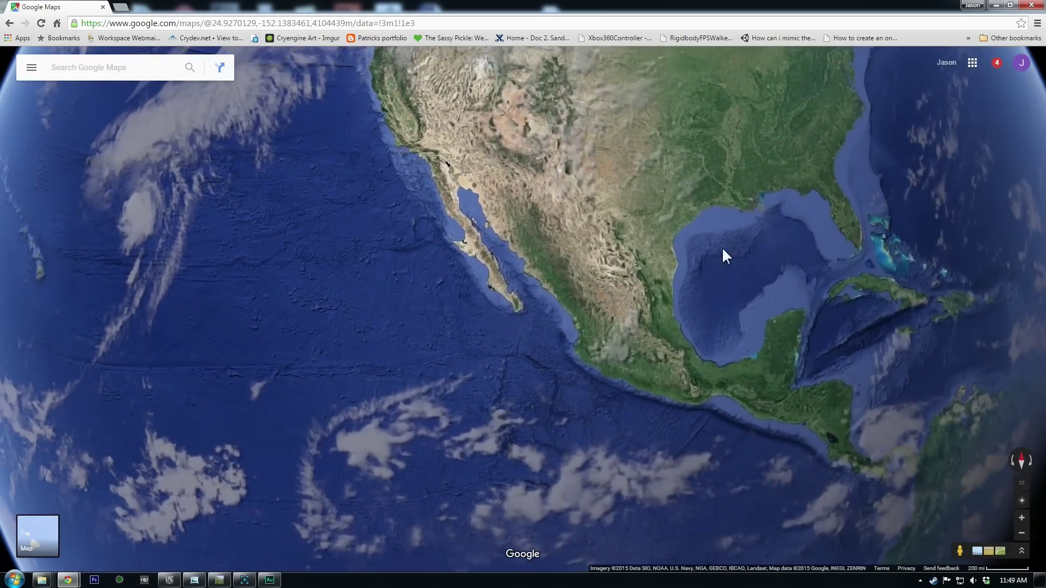
{"action": "left_click_drag", "start_coordinate": [721, 246], "coordinate": [481, 378]}
{"action": "left_click_drag", "start_coordinate": [499, 126], "coordinate": [394, 256]}
{"action": "left_click_drag", "start_coordinate": [747, 465], "coordinate": [383, 283]}
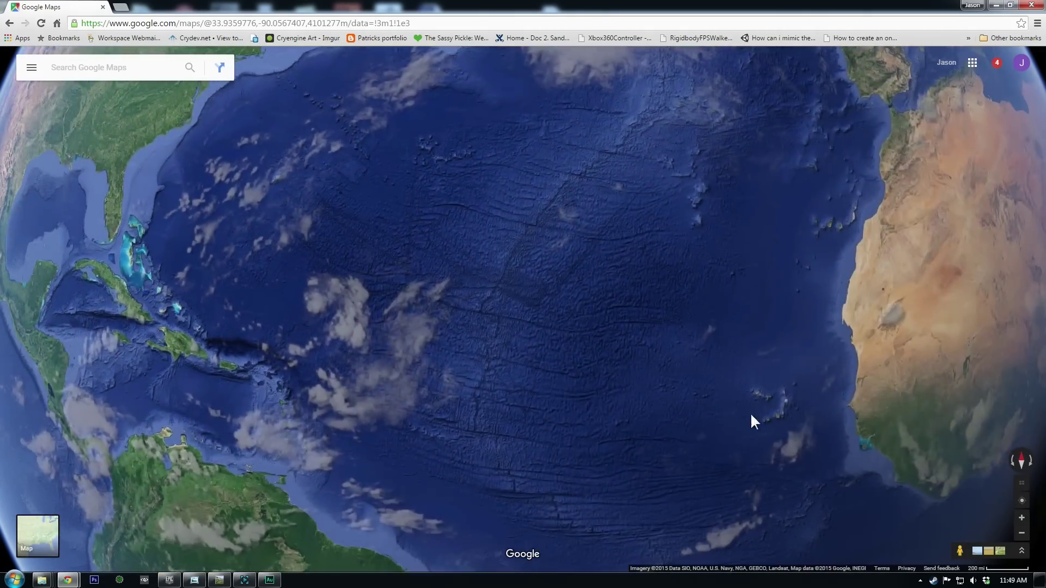
{"action": "left_click_drag", "start_coordinate": [754, 422], "coordinate": [296, 371]}
Zoom into a close-up of rocky Sahara desert terrain and launch Photoshop CS6.
{"action": "scroll", "coordinate": [436, 388], "scroll_direction": "up", "scroll_amount": 2}
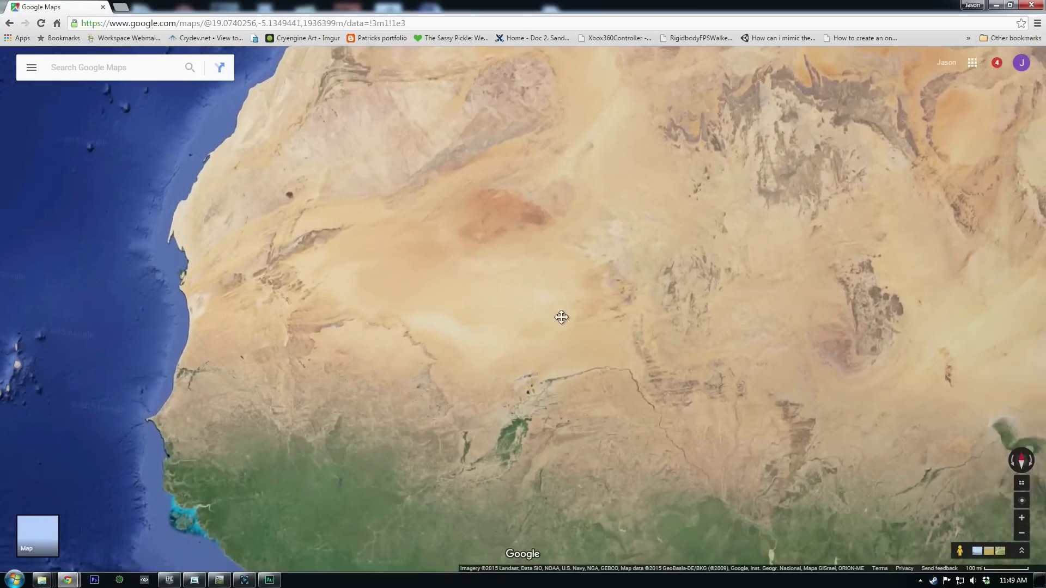
{"action": "left_click_drag", "start_coordinate": [562, 317], "coordinate": [642, 403]}
{"action": "scroll", "coordinate": [630, 408], "scroll_direction": "up", "scroll_amount": 3}
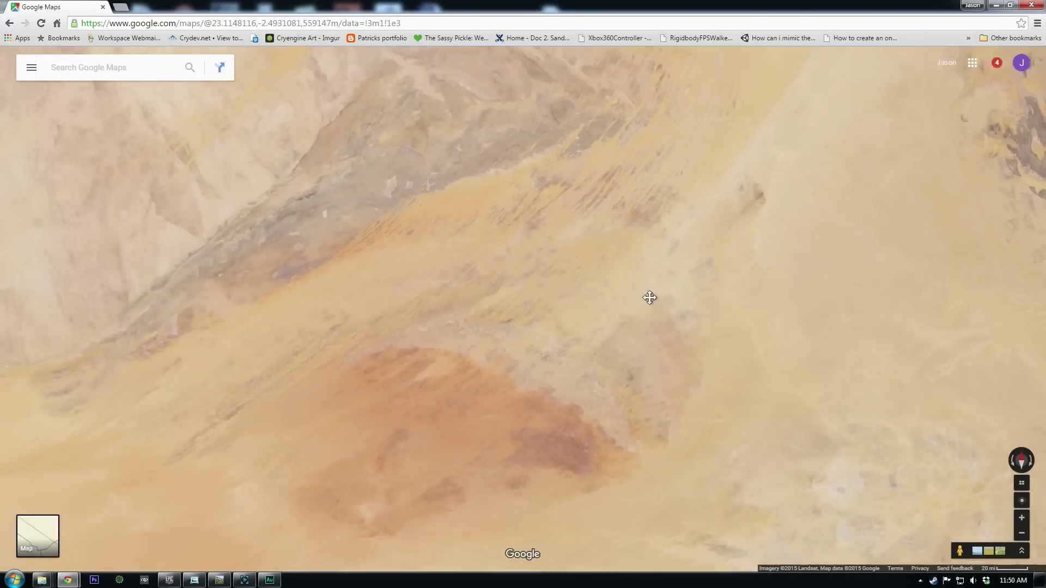
{"action": "left_click_drag", "start_coordinate": [649, 298], "coordinate": [691, 360]}
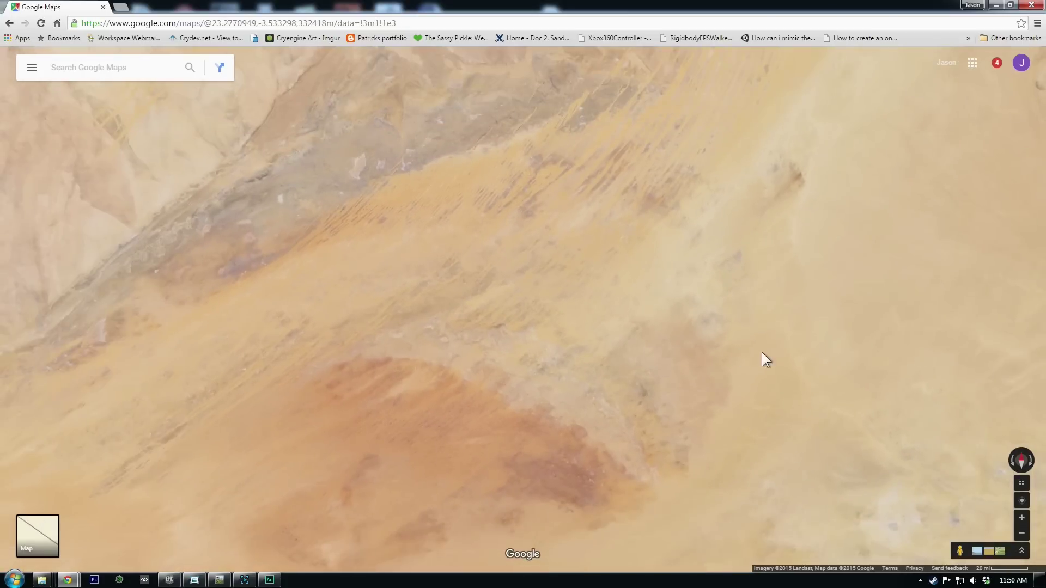
{"action": "left_click_drag", "start_coordinate": [761, 358], "coordinate": [401, 301]}
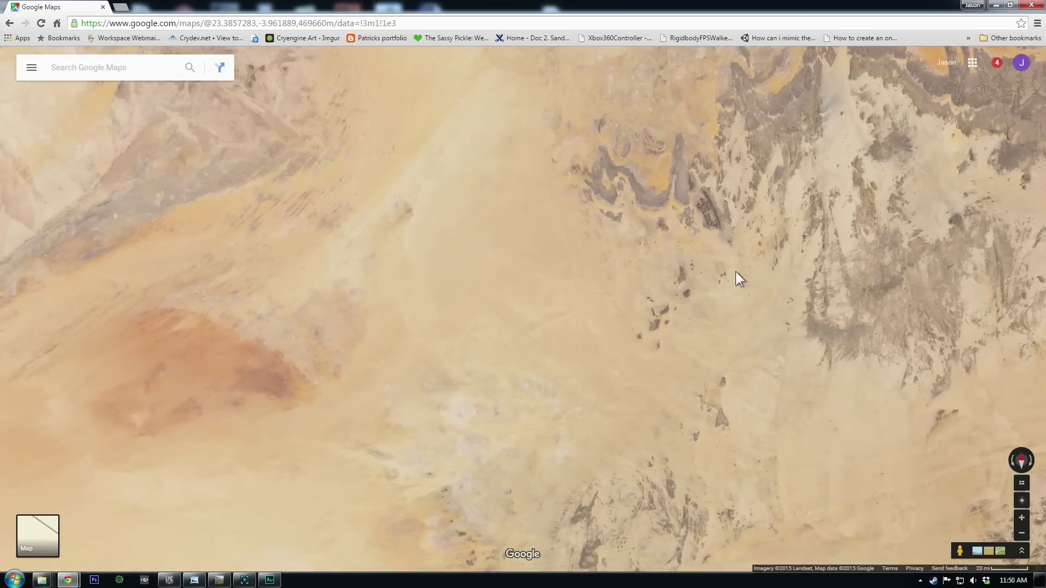
{"action": "left_click_drag", "start_coordinate": [736, 279], "coordinate": [638, 339]}
{"action": "scroll", "coordinate": [487, 368], "scroll_direction": "up", "scroll_amount": 2}
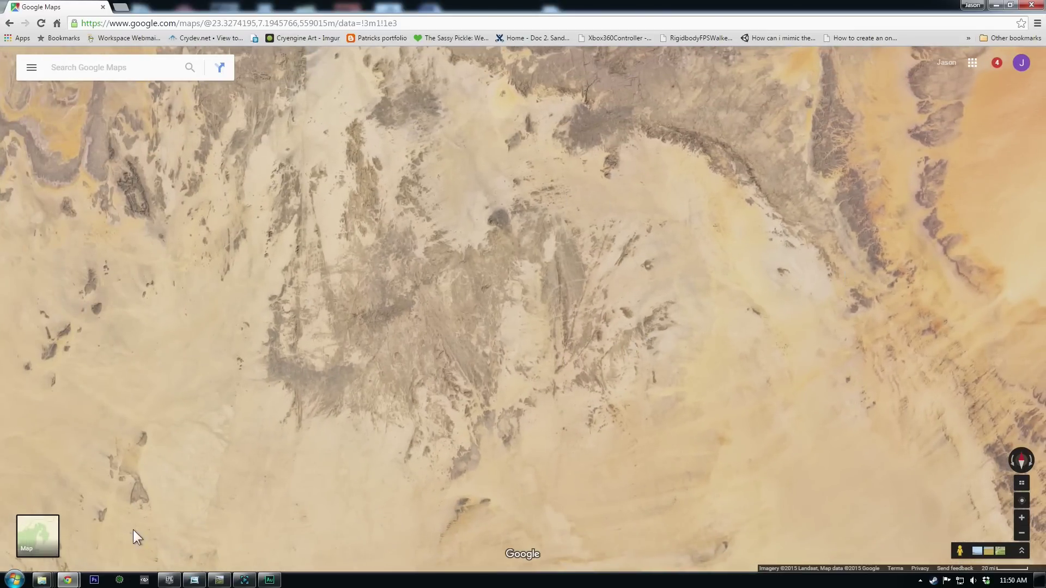
{"action": "left_click", "coordinate": [95, 582]}
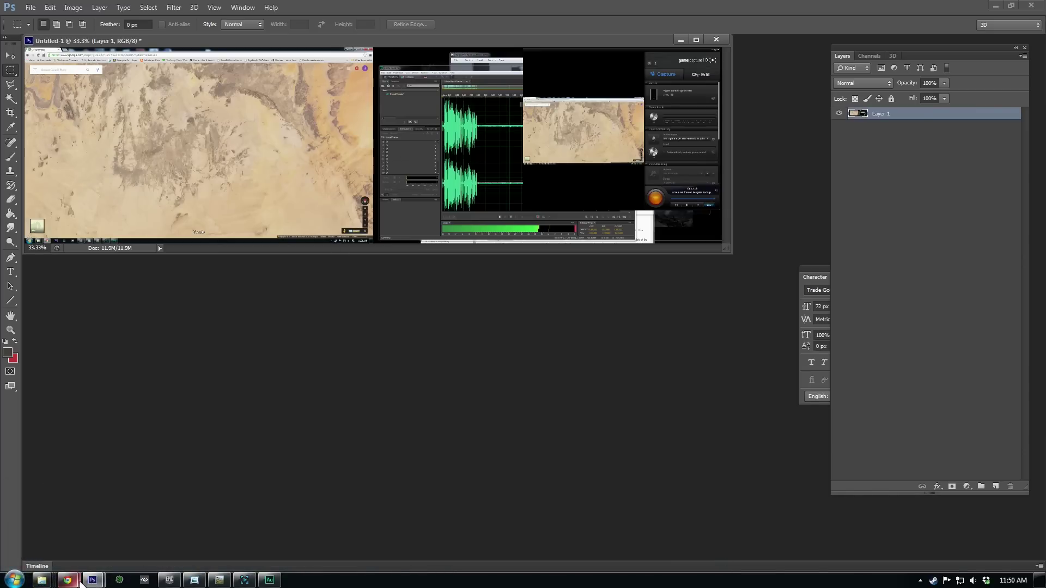
Bring Google Maps forward and pan the satellite map across the Sahara toward the West African coast.
{"action": "mouse_move", "coordinate": [67, 580]}
{"action": "left_click", "coordinate": [72, 493]}
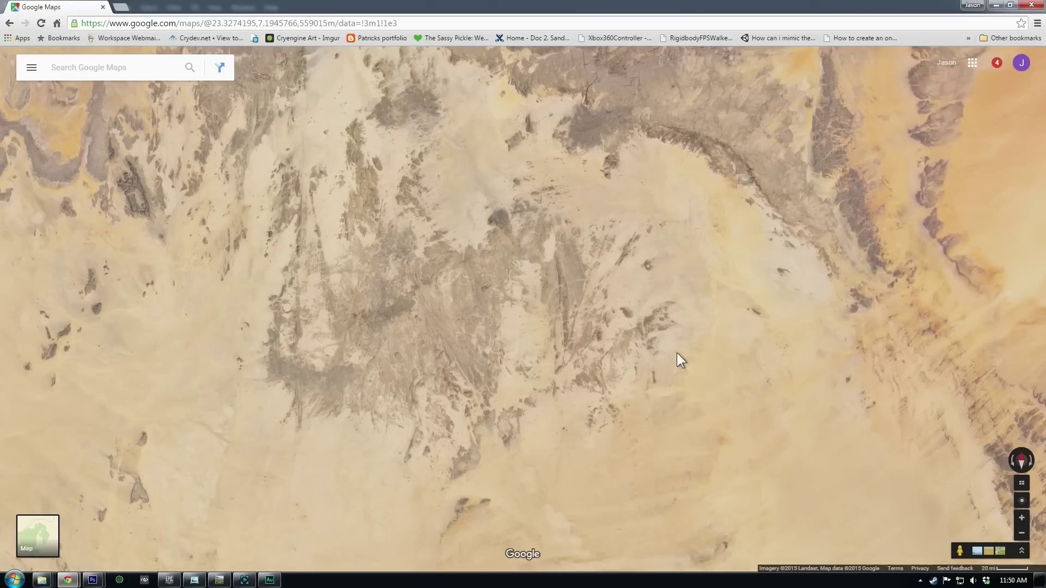
{"action": "scroll", "coordinate": [677, 352], "scroll_direction": "up", "scroll_amount": 3}
{"action": "left_click_drag", "start_coordinate": [538, 384], "coordinate": [287, 250]}
{"action": "scroll", "coordinate": [385, 369], "scroll_direction": "down", "scroll_amount": 5}
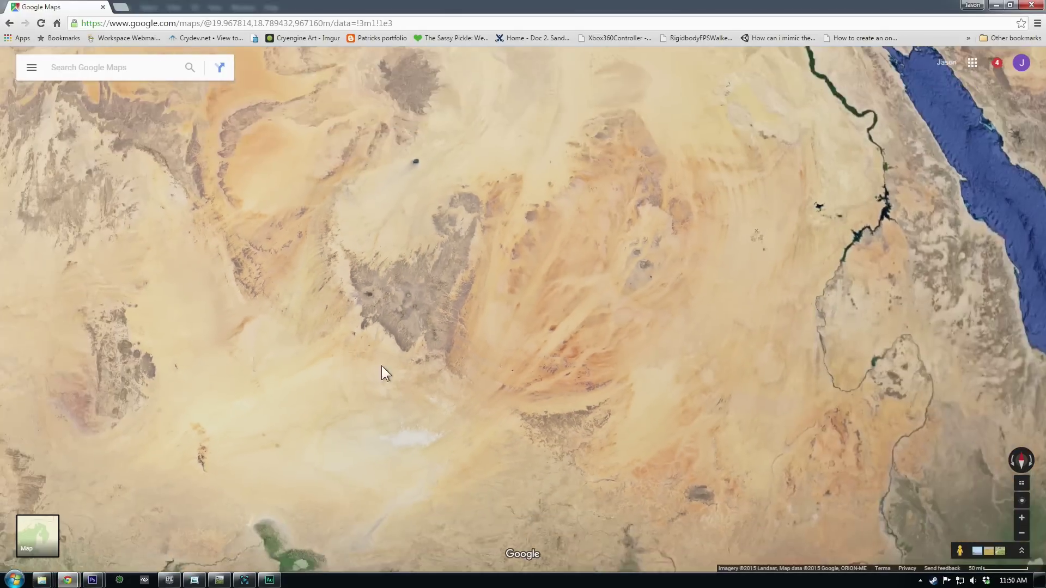
{"action": "left_click_drag", "start_coordinate": [385, 369], "coordinate": [545, 163]}
{"action": "left_click_drag", "start_coordinate": [381, 292], "coordinate": [616, 459]}
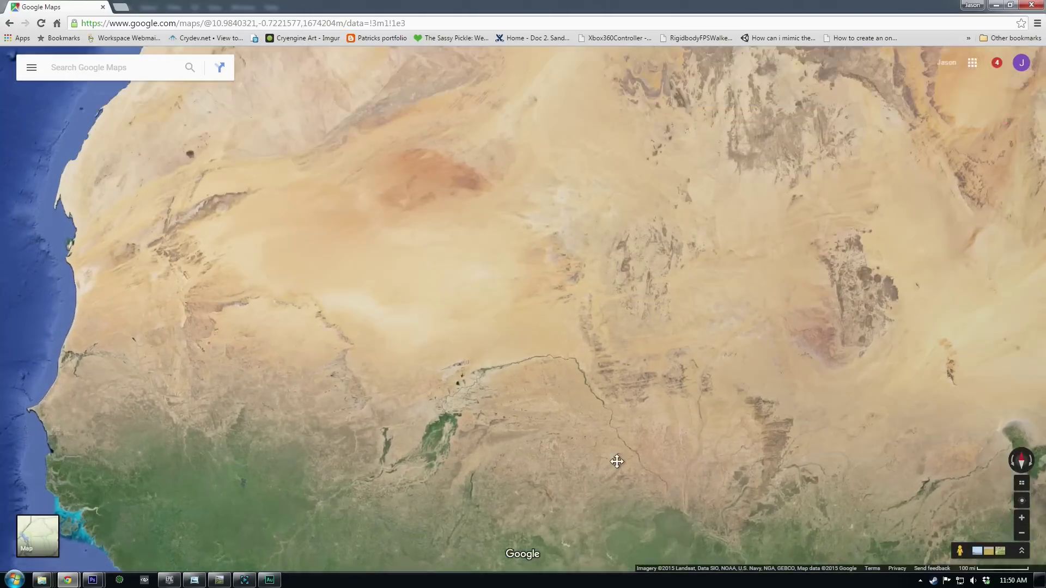
Pan and zoom south past the Niger bend to a close-up of green Sahel vegetation.
{"action": "left_click_drag", "start_coordinate": [351, 346], "coordinate": [512, 326]}
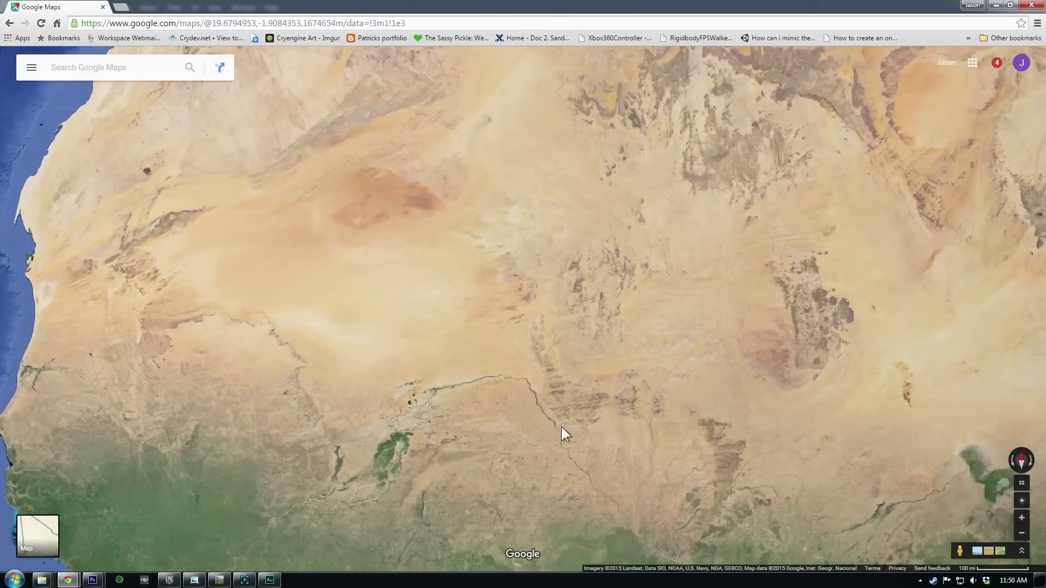
{"action": "left_click_drag", "start_coordinate": [563, 432], "coordinate": [513, 292]}
{"action": "left_click_drag", "start_coordinate": [498, 381], "coordinate": [450, 338]}
{"action": "scroll", "coordinate": [458, 392], "scroll_direction": "down", "scroll_amount": 2}
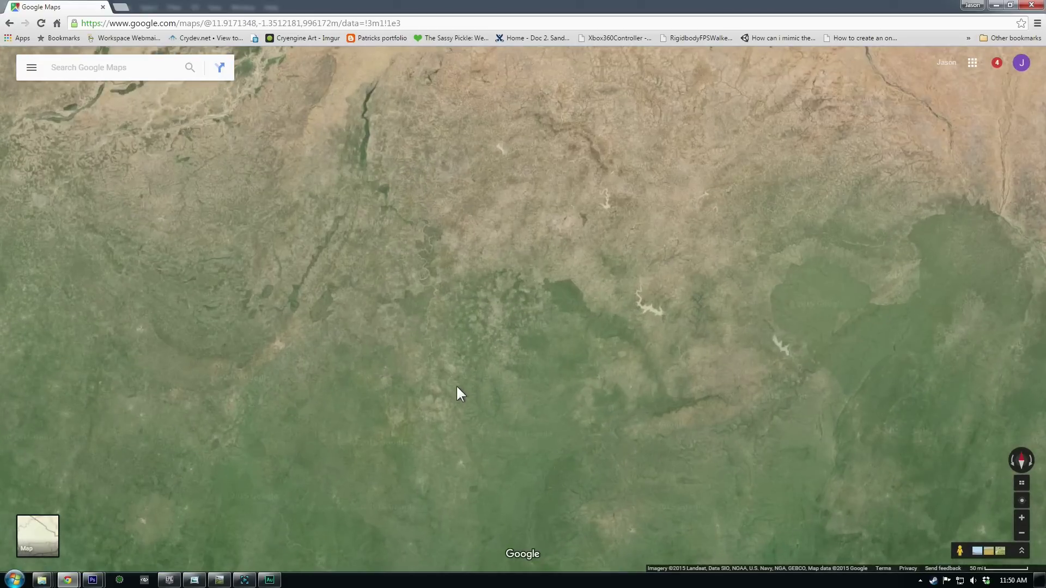
{"action": "left_click_drag", "start_coordinate": [457, 392], "coordinate": [484, 287]}
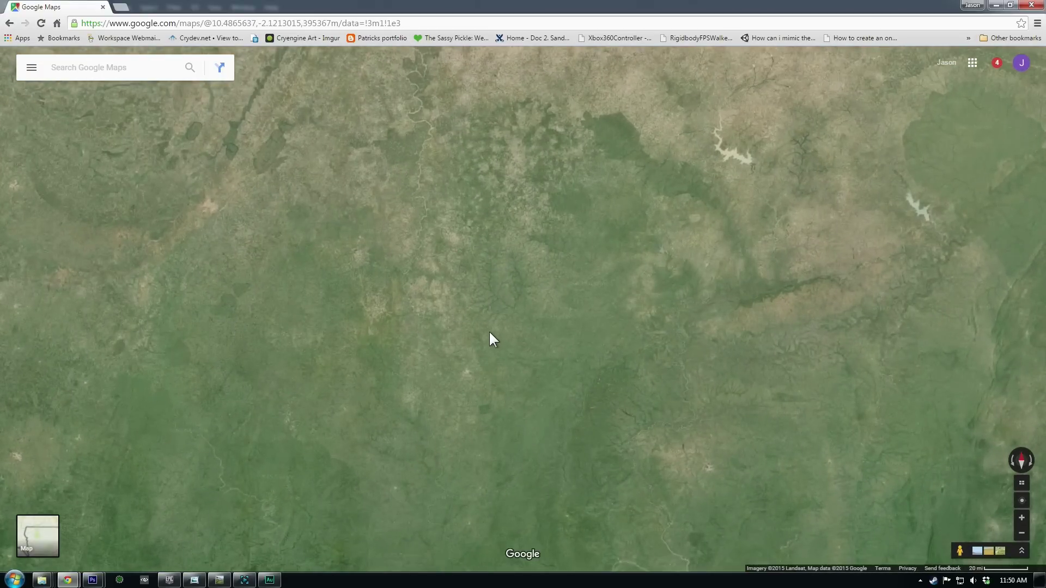
{"action": "left_click_drag", "start_coordinate": [491, 338], "coordinate": [528, 352]}
{"action": "scroll", "coordinate": [644, 273], "scroll_direction": "up", "scroll_amount": 2}
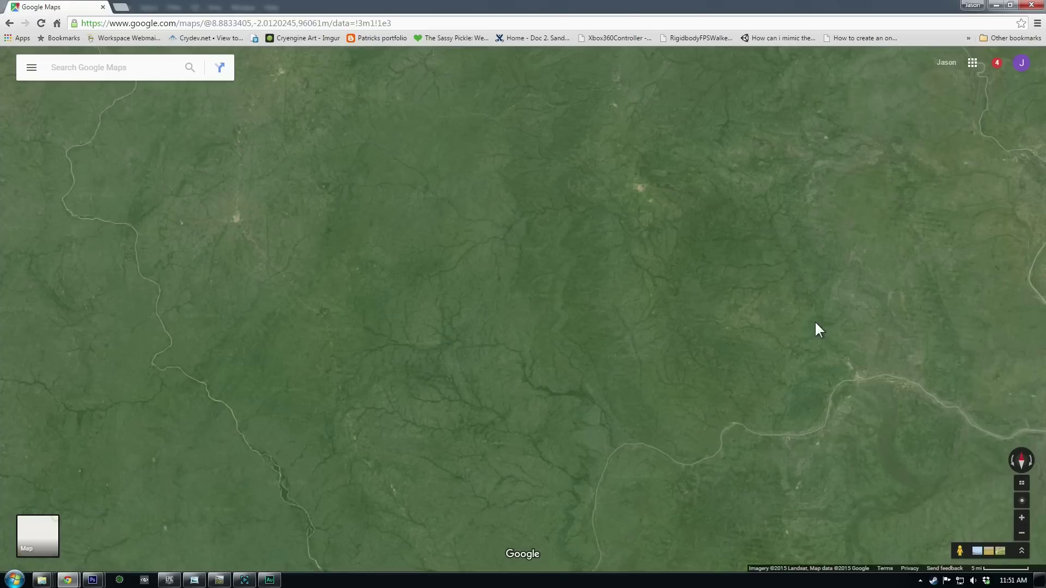
Paste the green map screenshot into Untitled-1 as Layer 2 and arrange the document window.
{"action": "key", "text": "alt+Tab"}
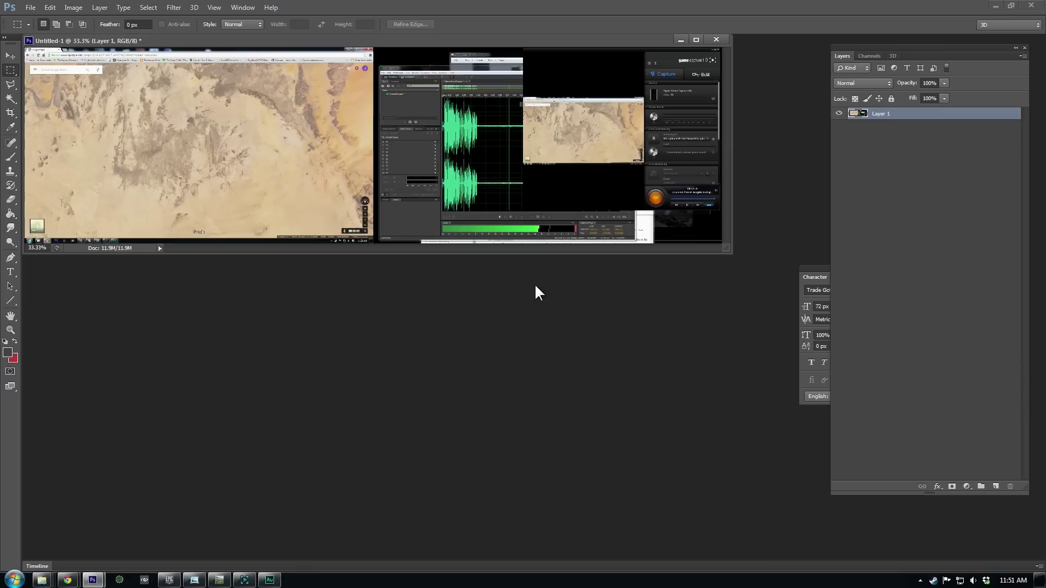
{"action": "key", "text": "ctrl+v"}
{"action": "left_click_drag", "start_coordinate": [139, 40], "coordinate": [211, 143]}
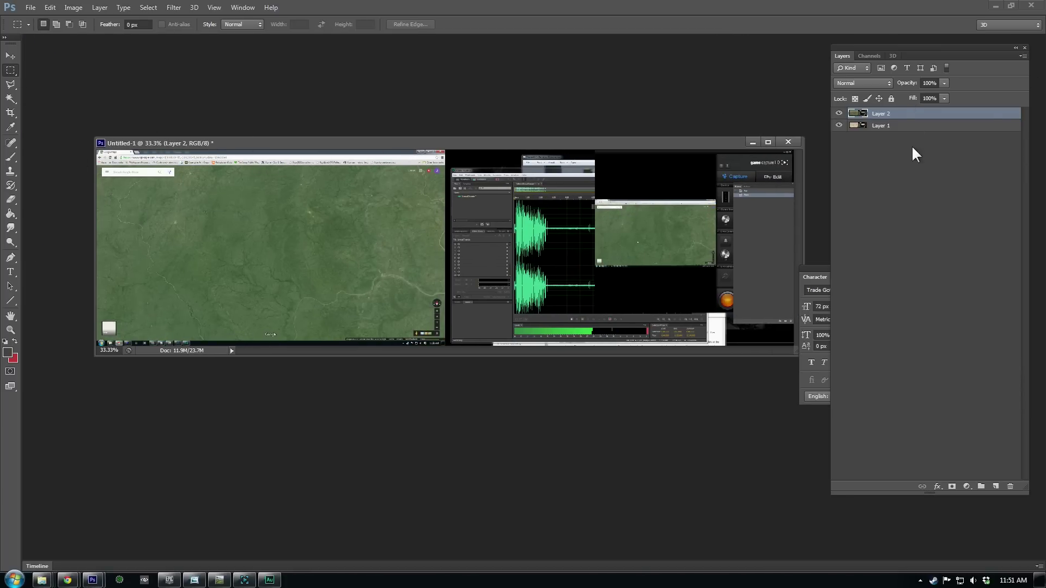
{"action": "left_click_drag", "start_coordinate": [266, 146], "coordinate": [241, 134]}
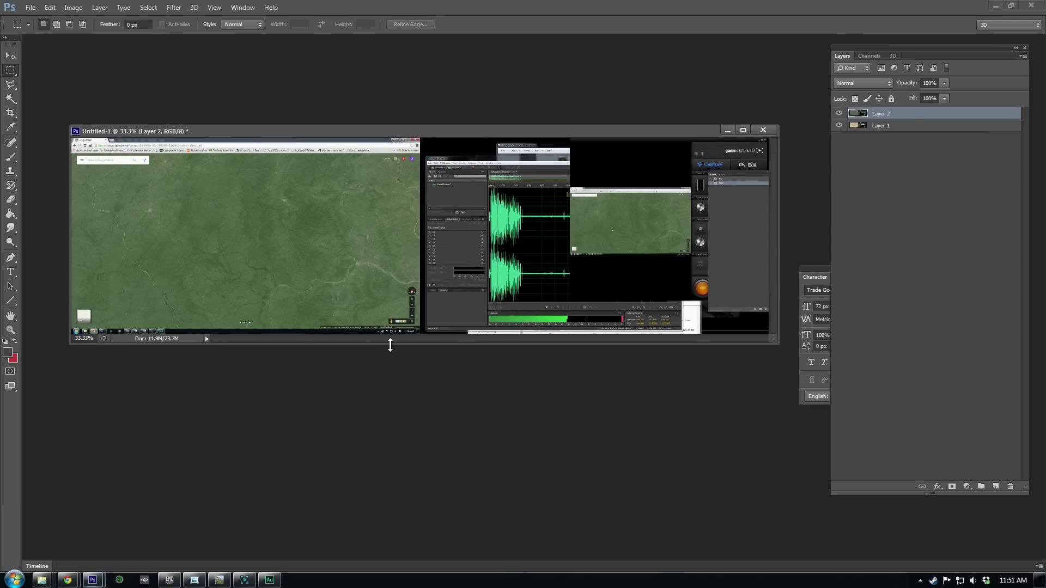
{"action": "left_click_drag", "start_coordinate": [389, 346], "coordinate": [405, 418]}
{"action": "left_click_drag", "start_coordinate": [327, 137], "coordinate": [381, 128]}
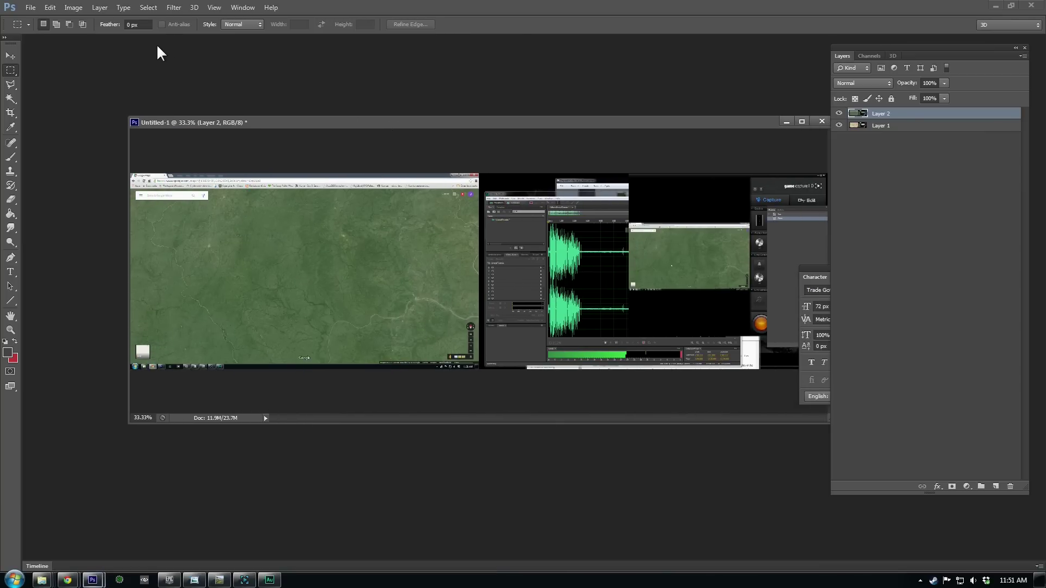
{"action": "left_click_drag", "start_coordinate": [309, 131], "coordinate": [285, 129]}
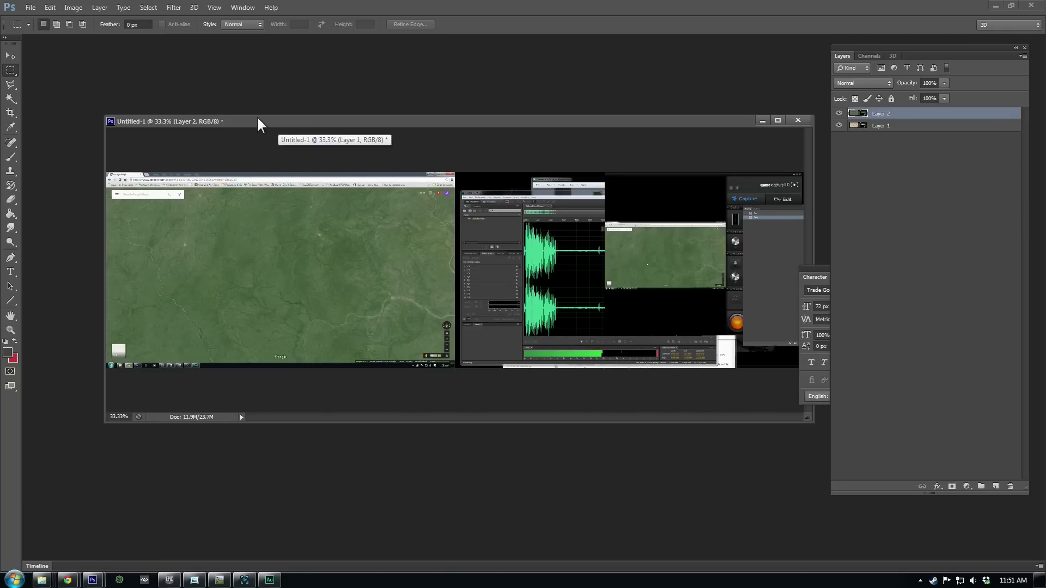
Crop the document to a 512 x 512 px square positioned over green terrain.
{"action": "key", "text": "c"}
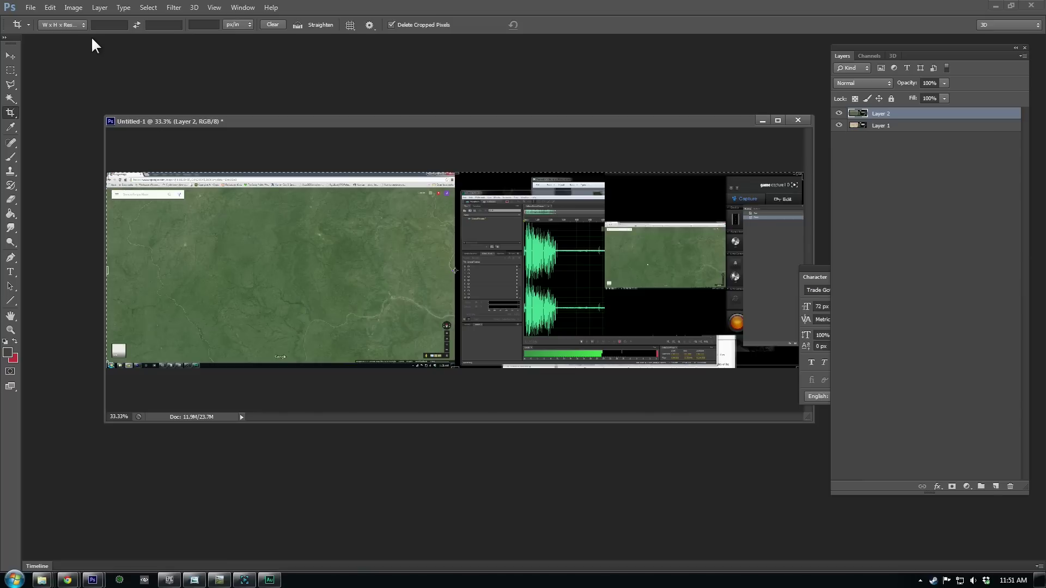
{"action": "left_click", "coordinate": [102, 25]}
{"action": "type", "text": "512"}
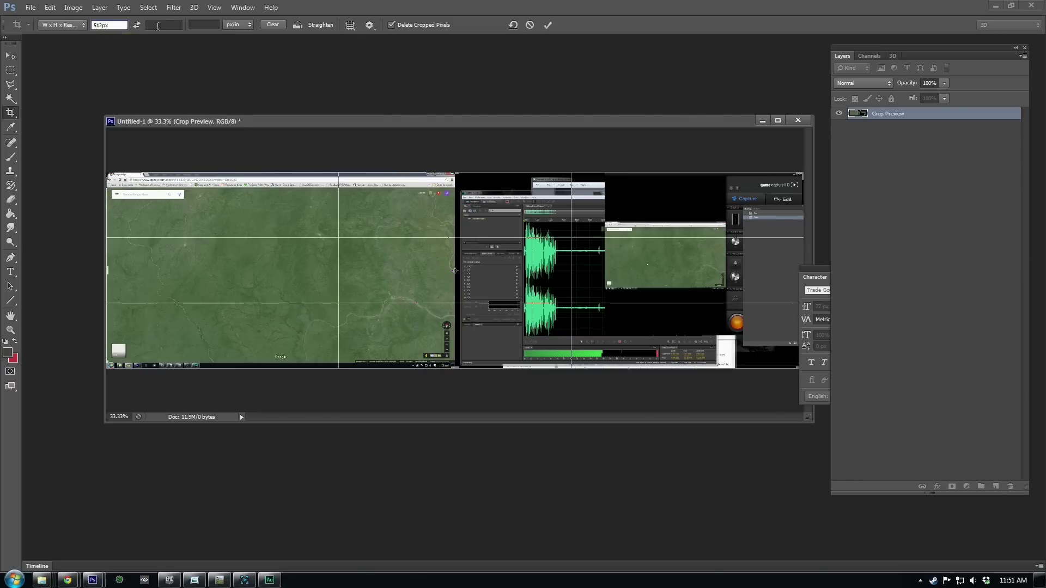
{"action": "left_click", "coordinate": [168, 25]}
{"action": "type", "text": "512"}
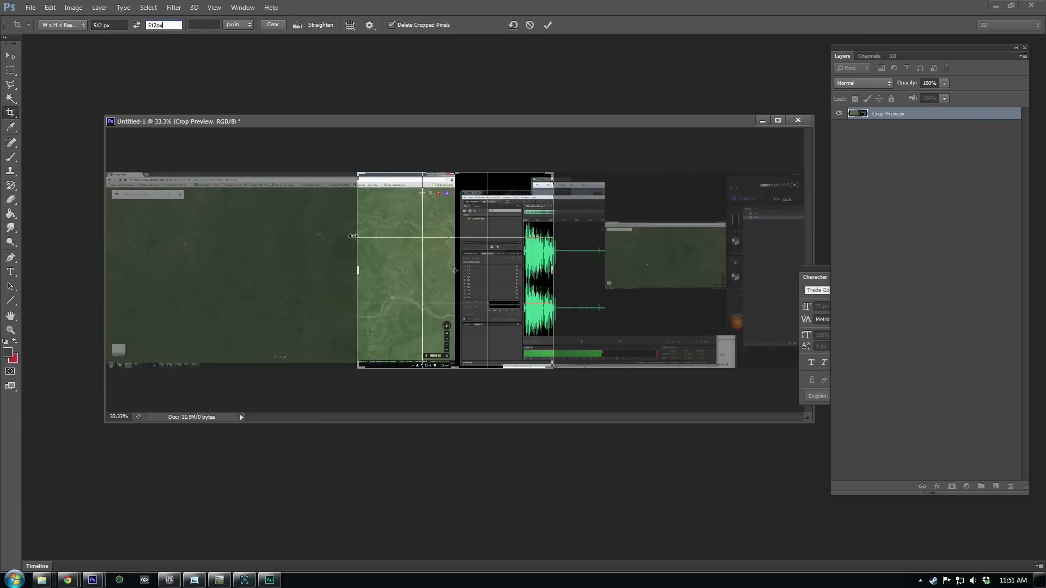
{"action": "left_click_drag", "start_coordinate": [427, 241], "coordinate": [312, 241]}
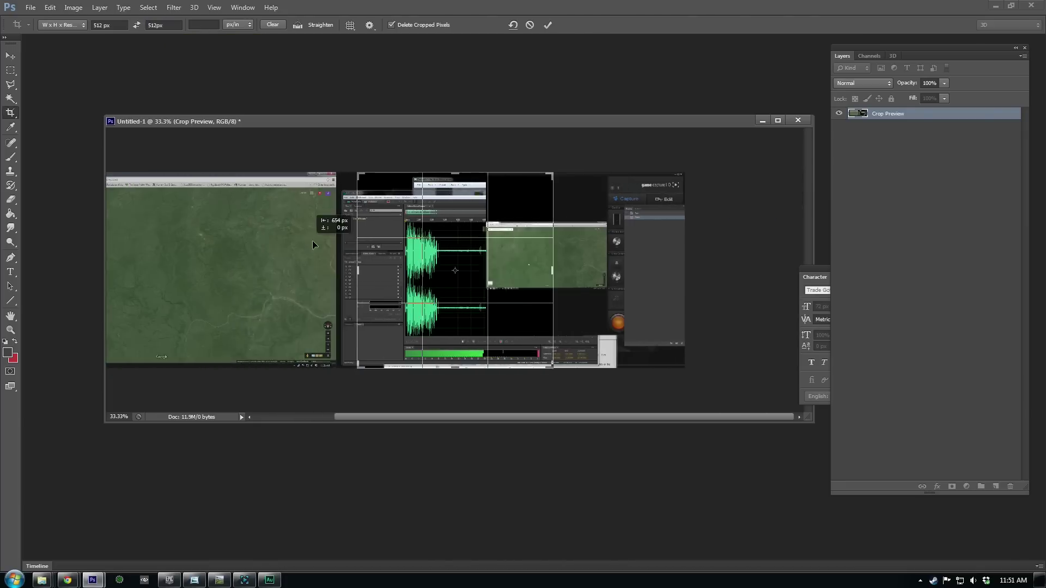
{"action": "left_click_drag", "start_coordinate": [552, 256], "coordinate": [502, 268]}
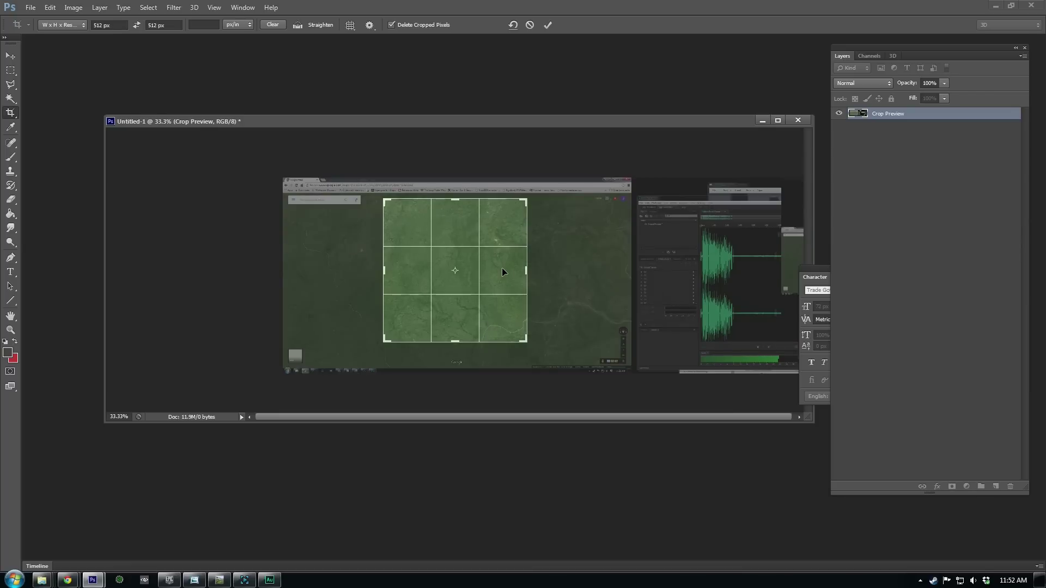
{"action": "key", "text": "Return"}
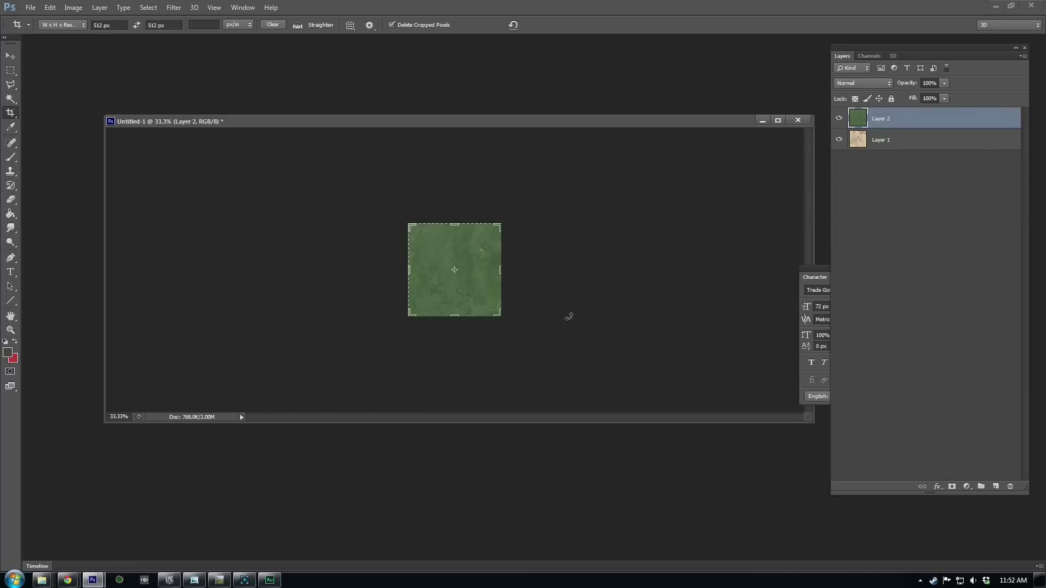
Zoom the cropped image to 100%, check the desert layer under Layer 2, and enlarge the window.
{"action": "key", "text": "z"}
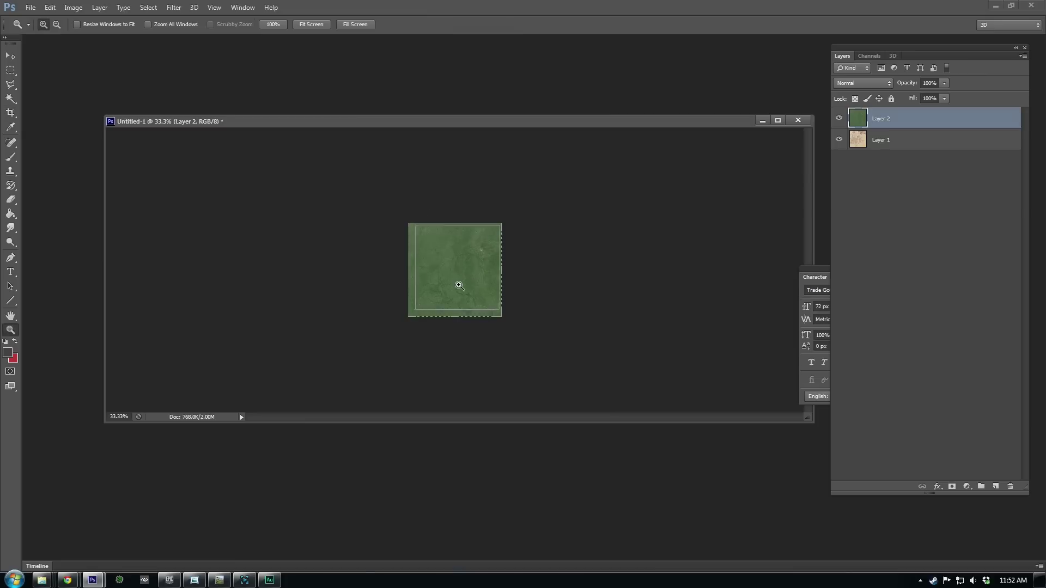
{"action": "left_click", "coordinate": [457, 282]}
{"action": "left_click", "coordinate": [475, 266]}
{"action": "left_click", "coordinate": [475, 266]}
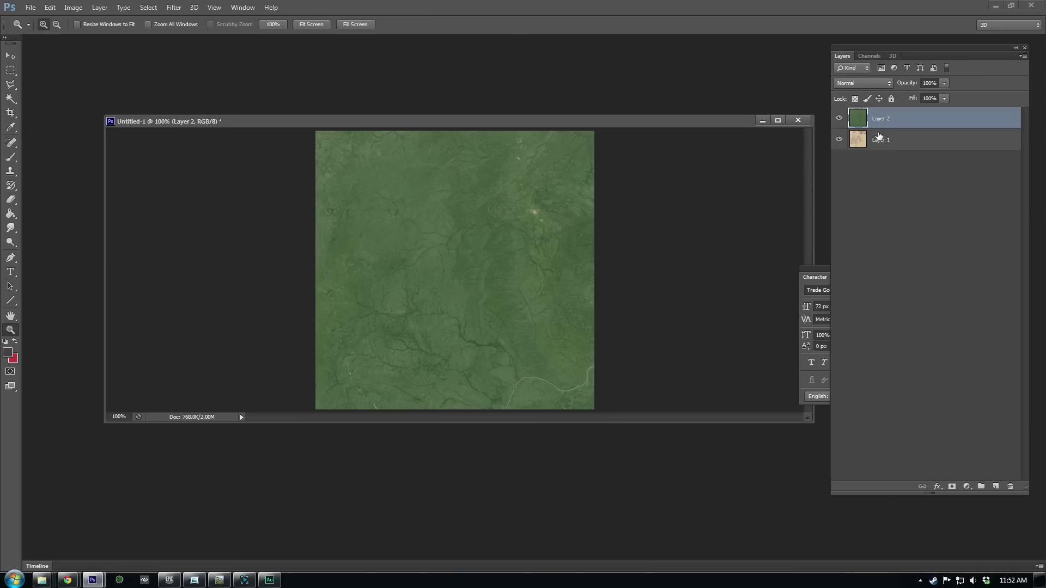
{"action": "left_click", "coordinate": [839, 119]}
{"action": "left_click", "coordinate": [839, 119]}
{"action": "left_click_drag", "start_coordinate": [565, 122], "coordinate": [481, 121]}
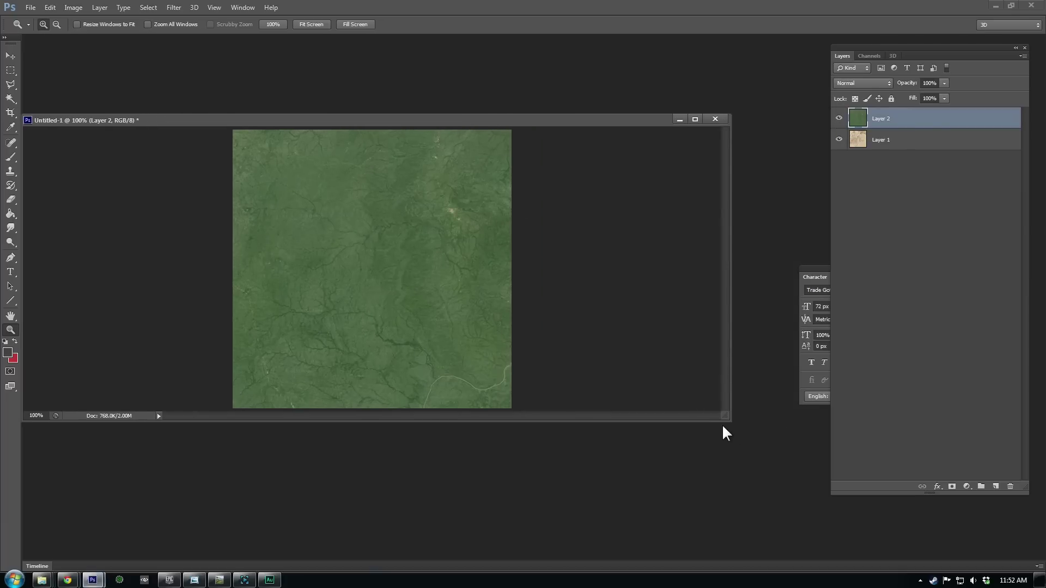
{"action": "left_click_drag", "start_coordinate": [729, 428], "coordinate": [776, 516]}
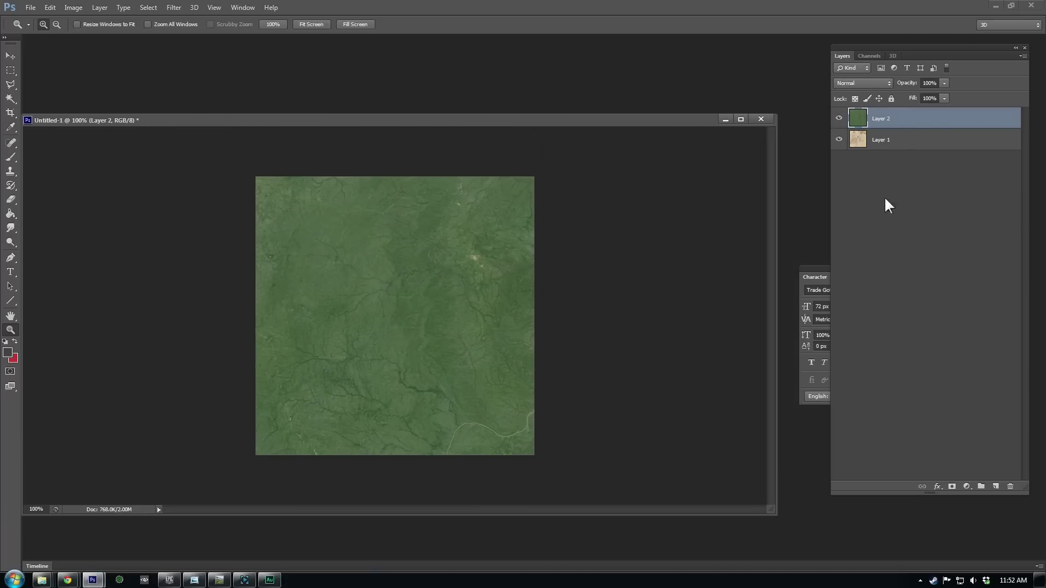
Create a layer group named Source and move the layers into it.
{"action": "left_click", "coordinate": [879, 143]}
{"action": "left_click", "coordinate": [981, 487]}
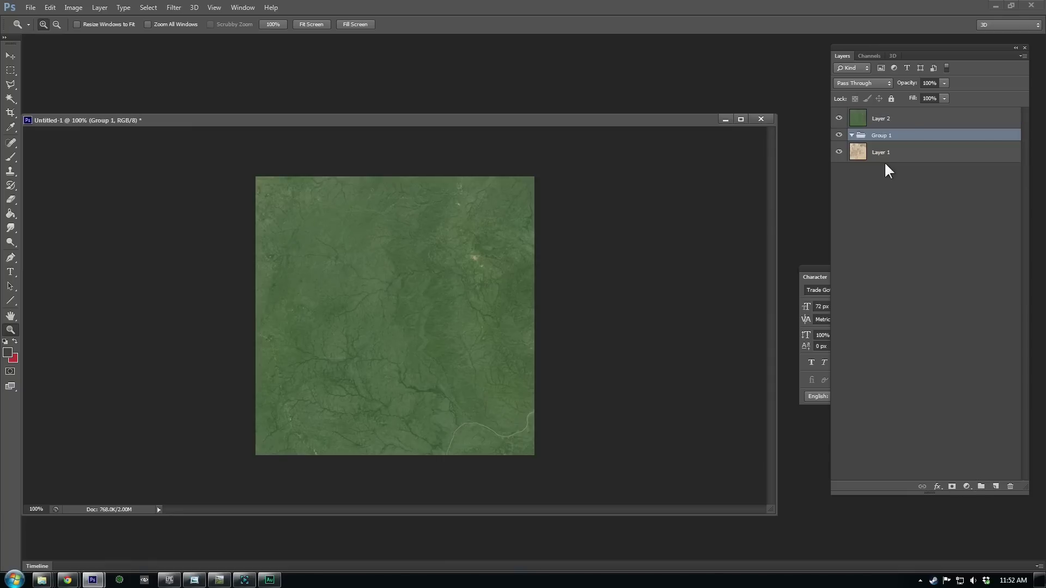
{"action": "double_click", "coordinate": [880, 136]}
{"action": "type", "text": "Source"}
{"action": "key", "text": "Return"}
{"action": "left_click_drag", "start_coordinate": [881, 154], "coordinate": [899, 181]}
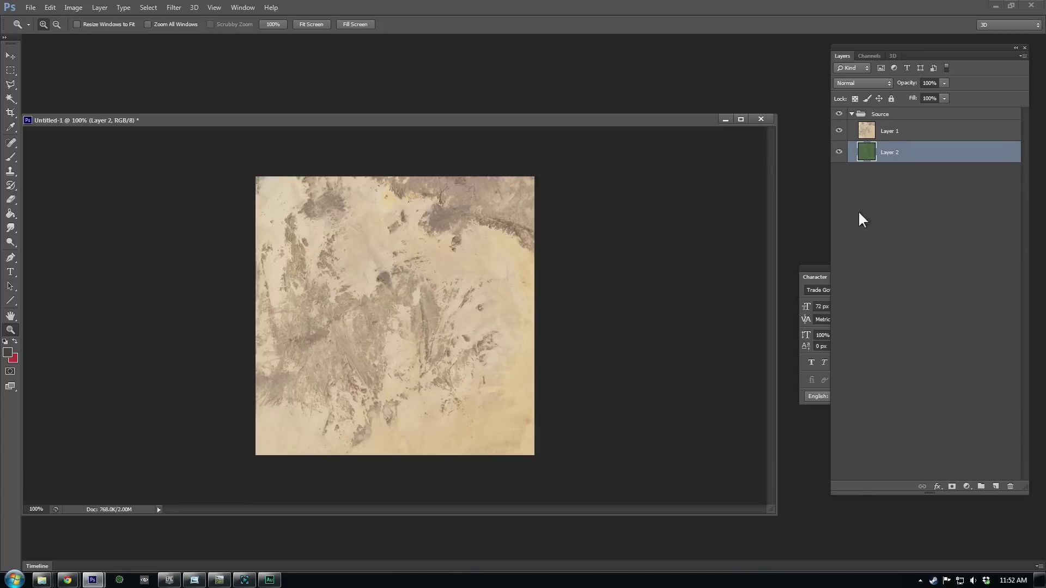
Move Layer 1 above the Source group, duplicate it, and hide Layer 1 copy.
{"action": "left_click_drag", "start_coordinate": [778, 197], "coordinate": [659, 180]}
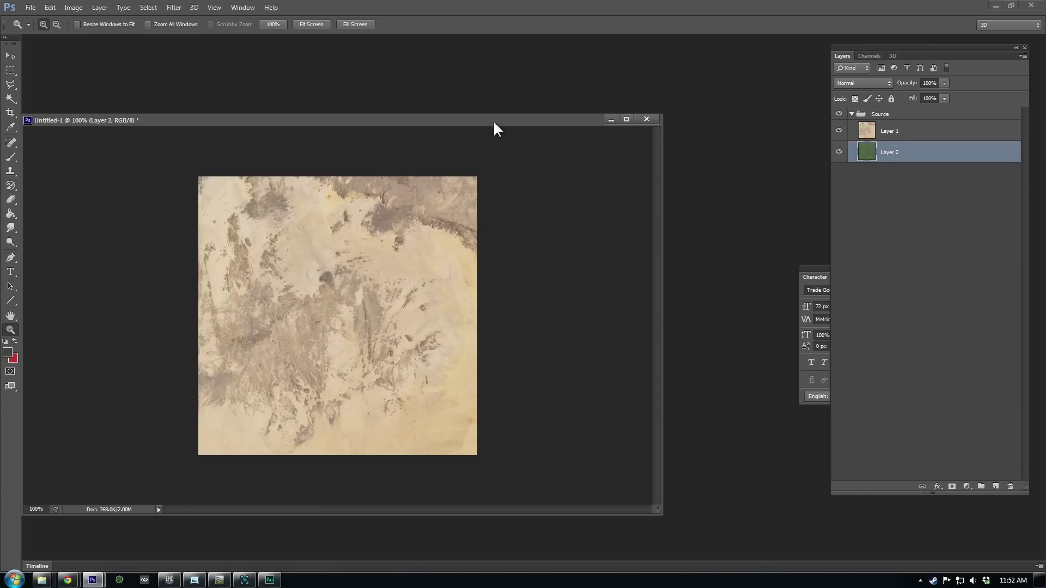
{"action": "left_click_drag", "start_coordinate": [496, 123], "coordinate": [705, 126]}
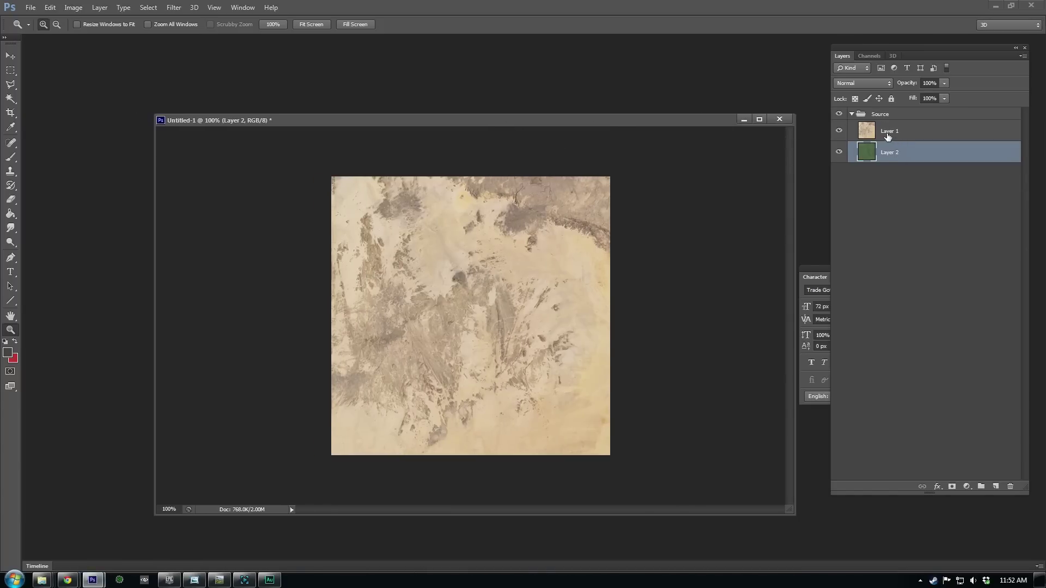
{"action": "left_click_drag", "start_coordinate": [888, 135], "coordinate": [889, 110]}
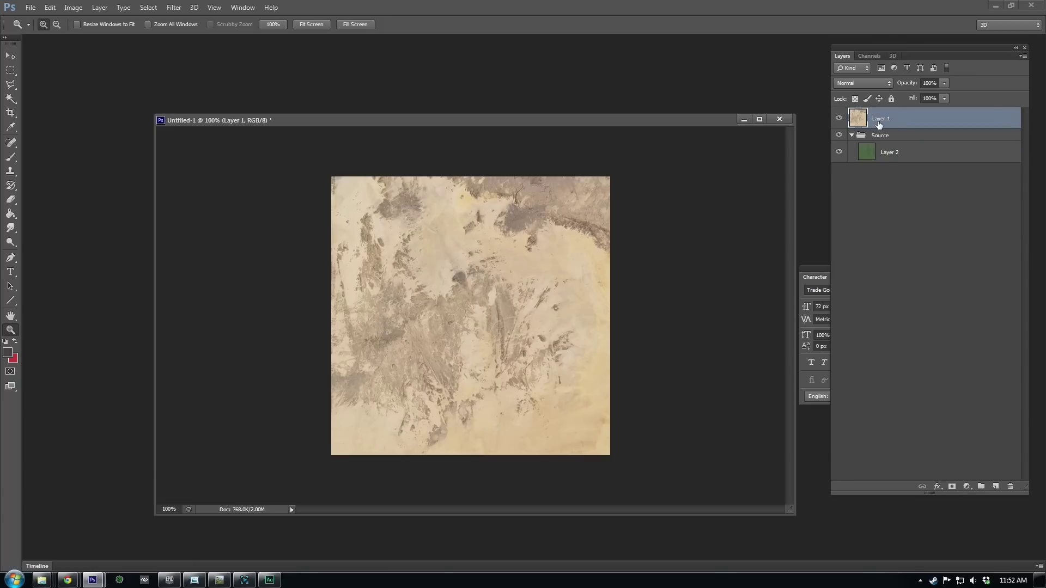
{"action": "key", "text": "ctrl+j"}
{"action": "left_click", "coordinate": [839, 118]}
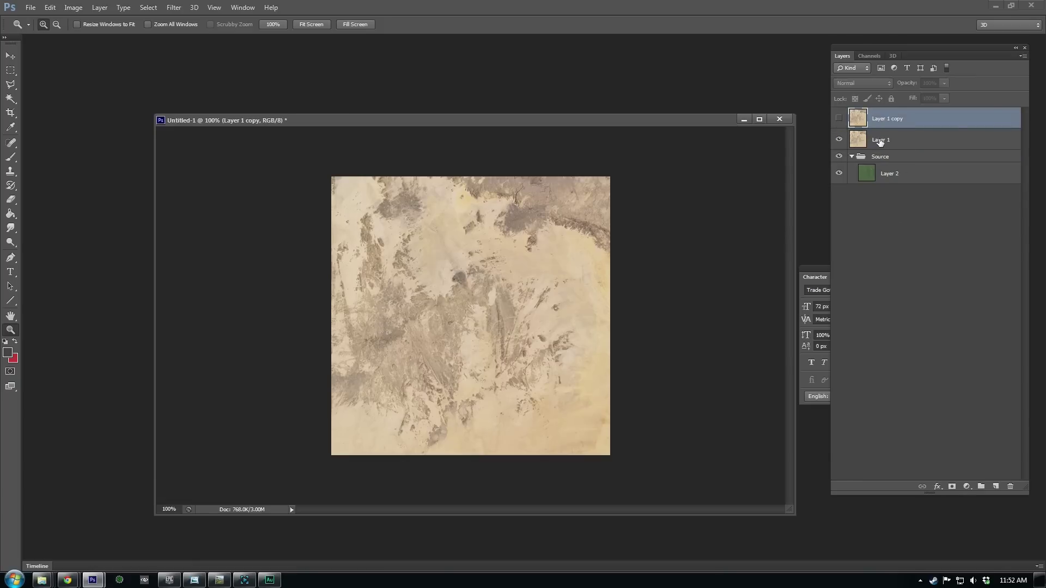
{"action": "left_click", "coordinate": [881, 140]}
Offset Layer 1 by +256 down with Wrap Around using the Offset filter.
{"action": "left_click", "coordinate": [174, 7]}
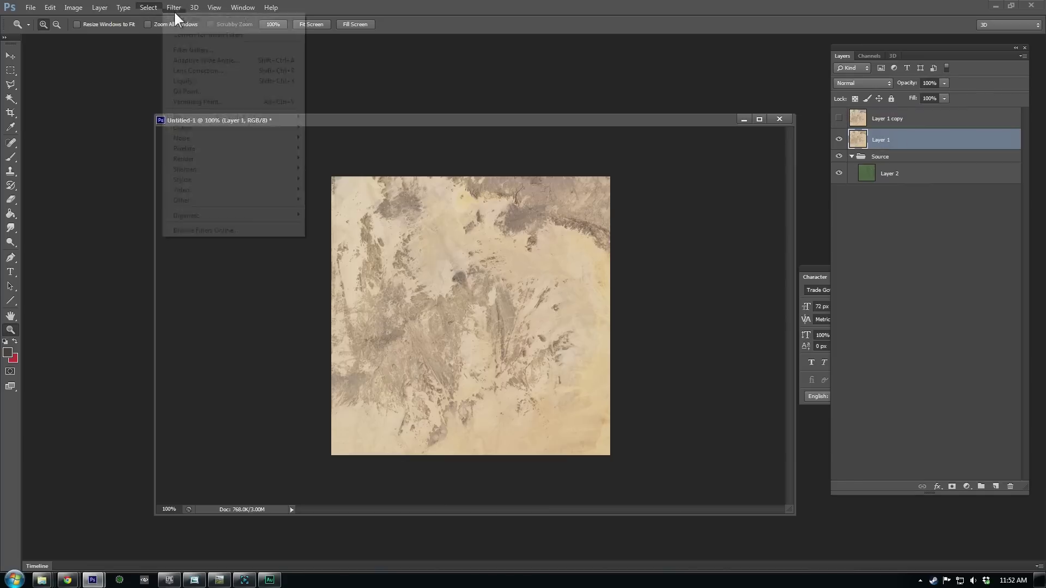
{"action": "mouse_move", "coordinate": [206, 200]}
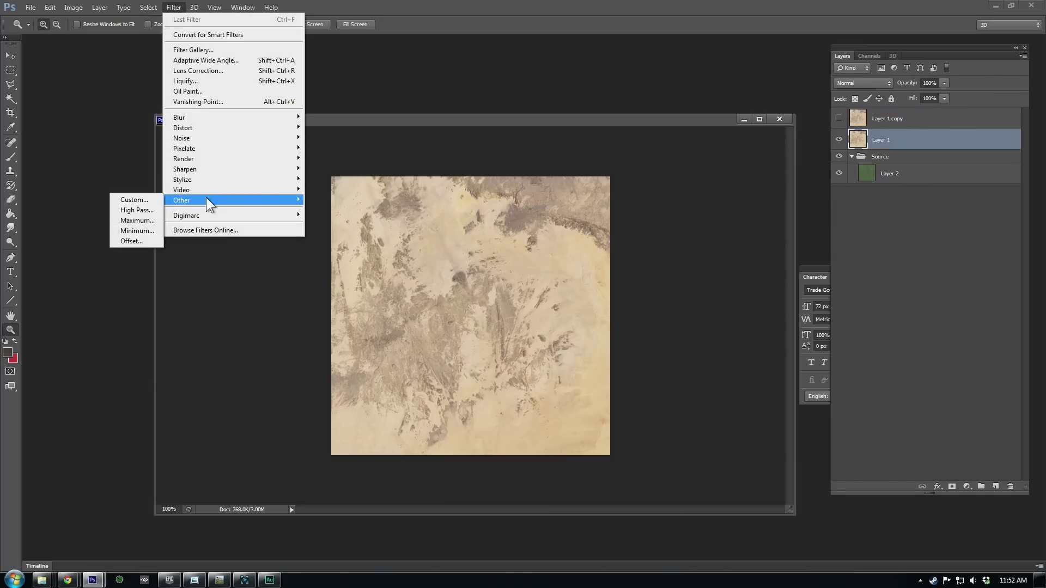
{"action": "left_click", "coordinate": [139, 241]}
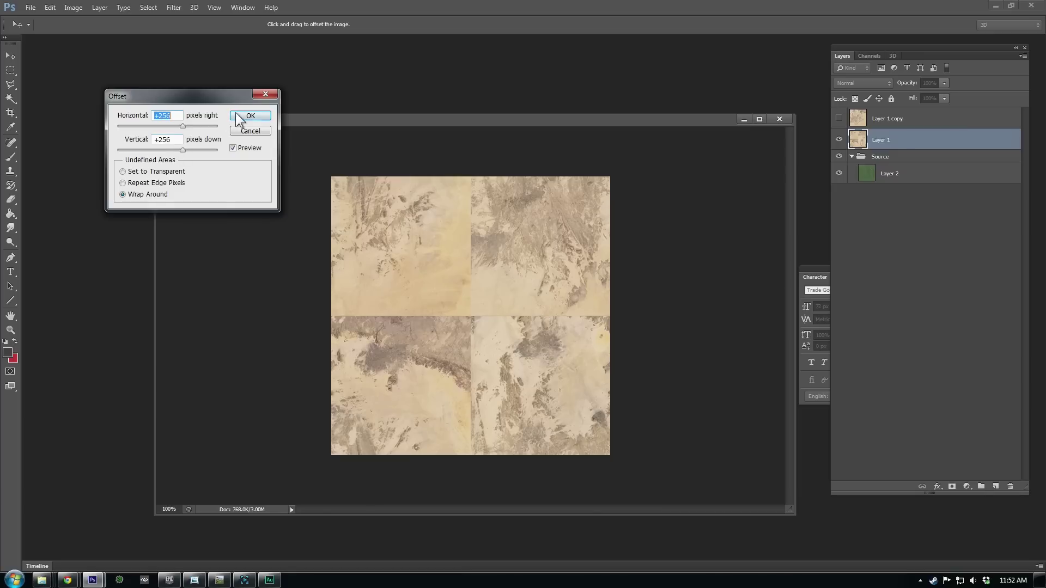
{"action": "left_click", "coordinate": [248, 121]}
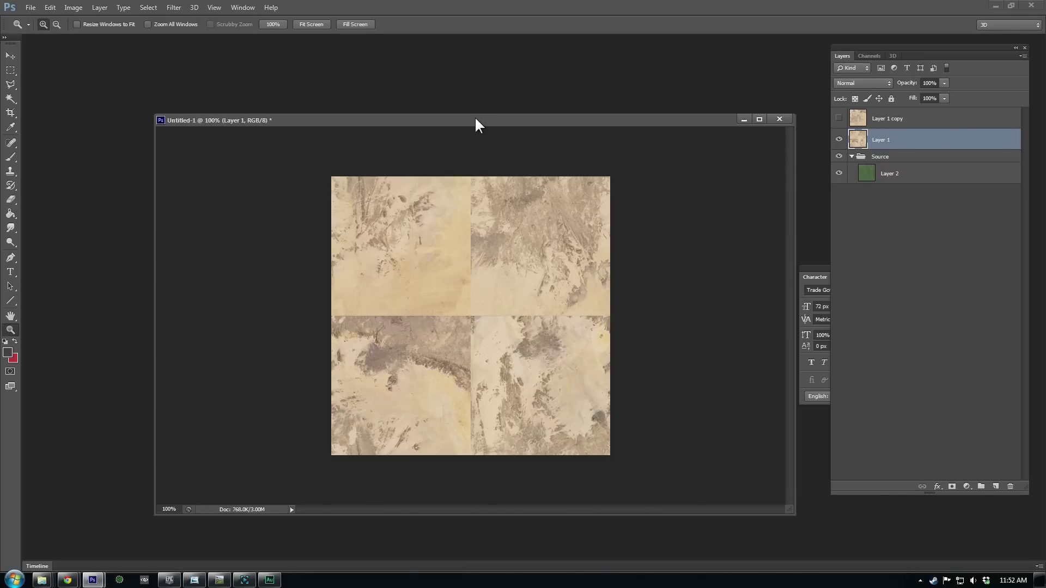
Zoom to 200% and toggle Layer 1 copy to compare the seams, then select the copy.
{"action": "left_click_drag", "start_coordinate": [477, 127], "coordinate": [449, 127]}
{"action": "left_click", "coordinate": [450, 336]}
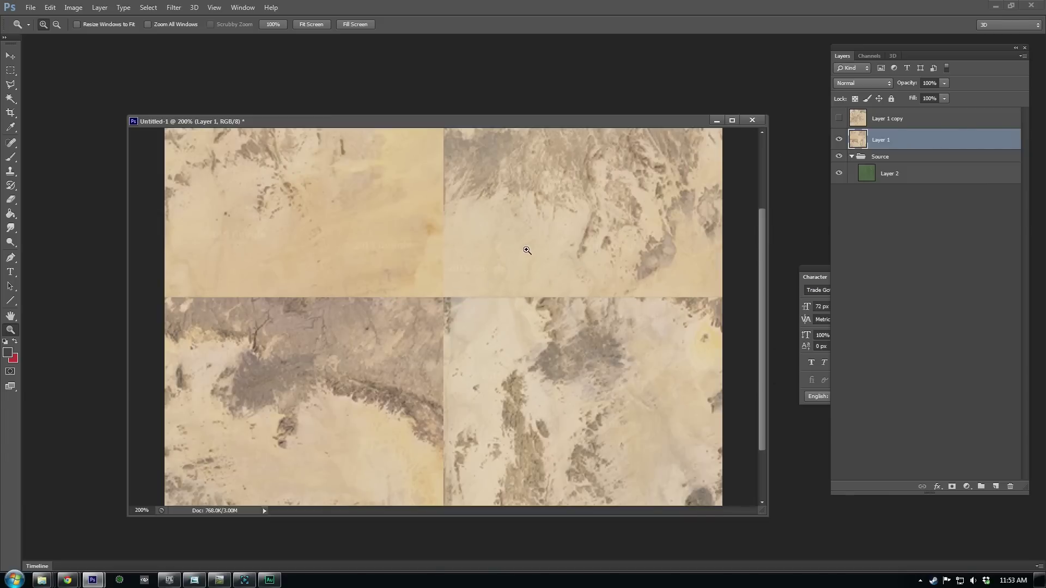
{"action": "left_click_drag", "start_coordinate": [456, 229], "coordinate": [547, 376]}
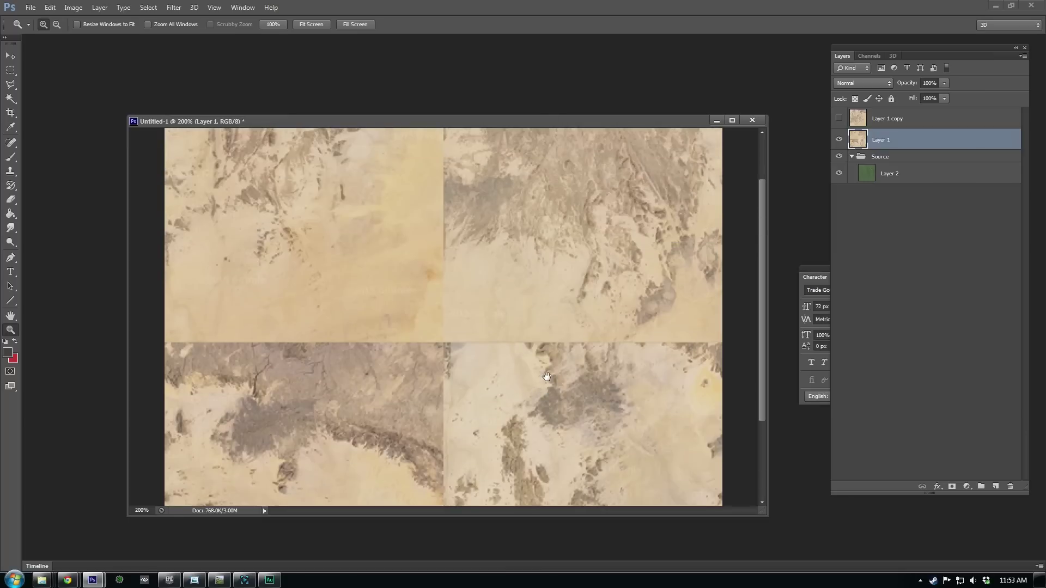
{"action": "left_click", "coordinate": [840, 119]}
{"action": "left_click_drag", "start_coordinate": [345, 385], "coordinate": [631, 198], "text": "alt"}
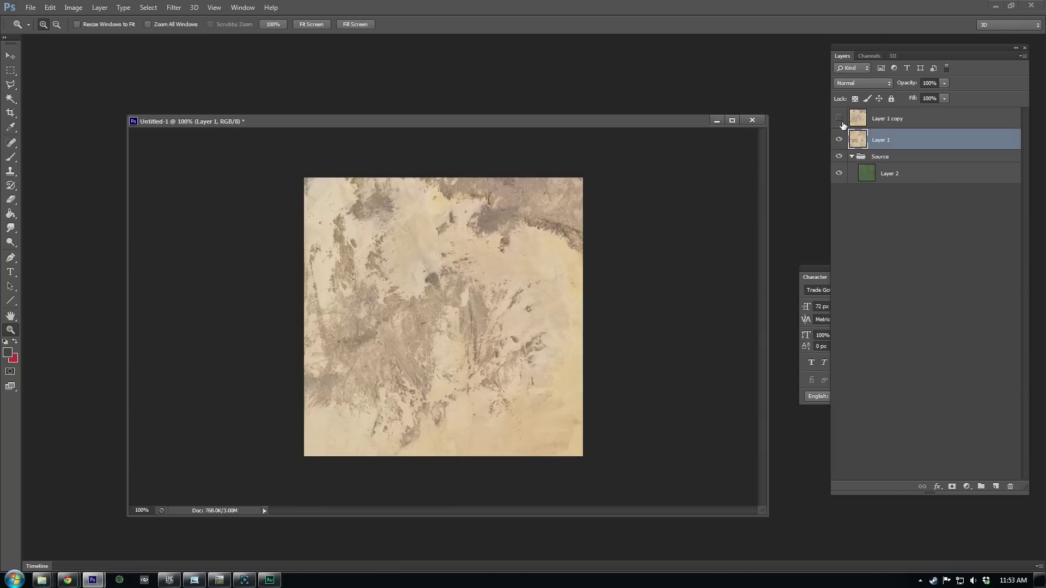
{"action": "left_click", "coordinate": [841, 122]}
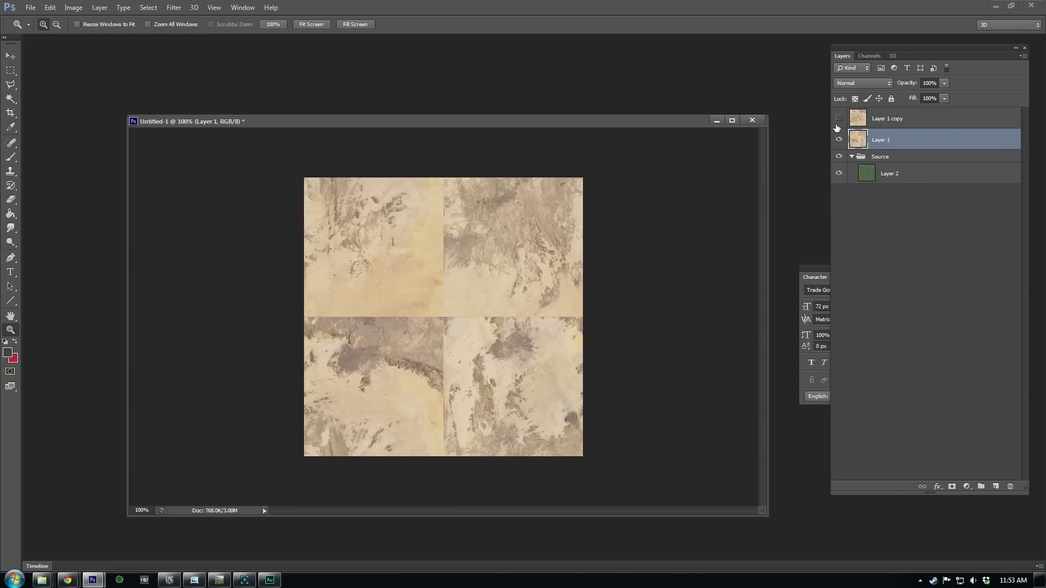
{"action": "left_click", "coordinate": [839, 119]}
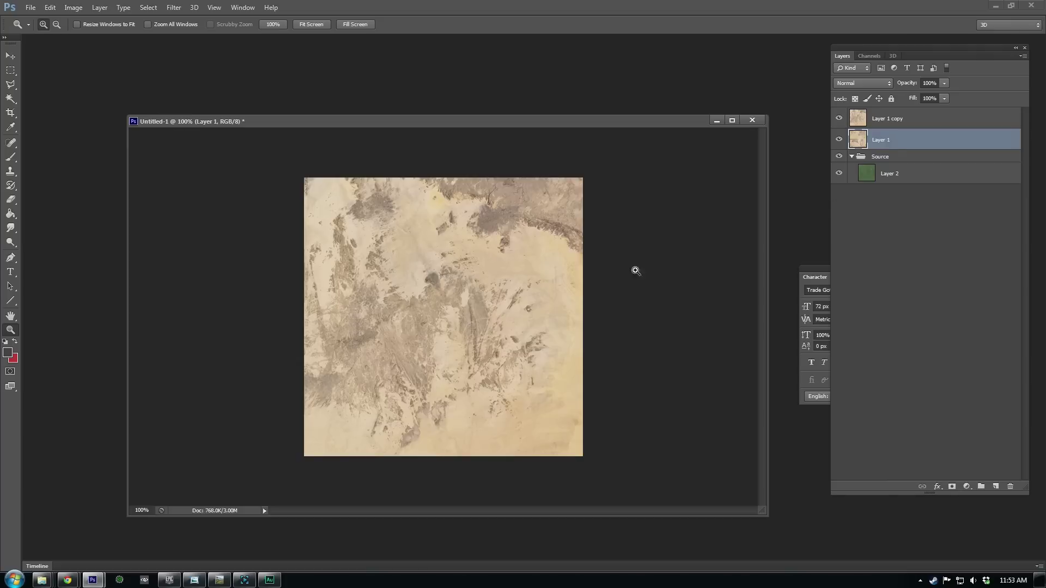
{"action": "left_click", "coordinate": [839, 119]}
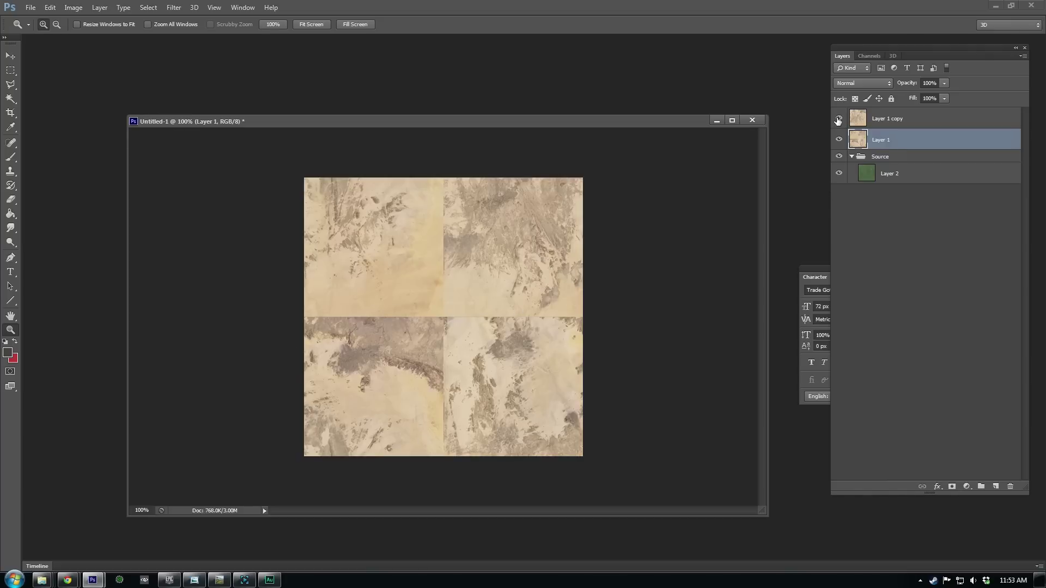
{"action": "left_click", "coordinate": [886, 118]}
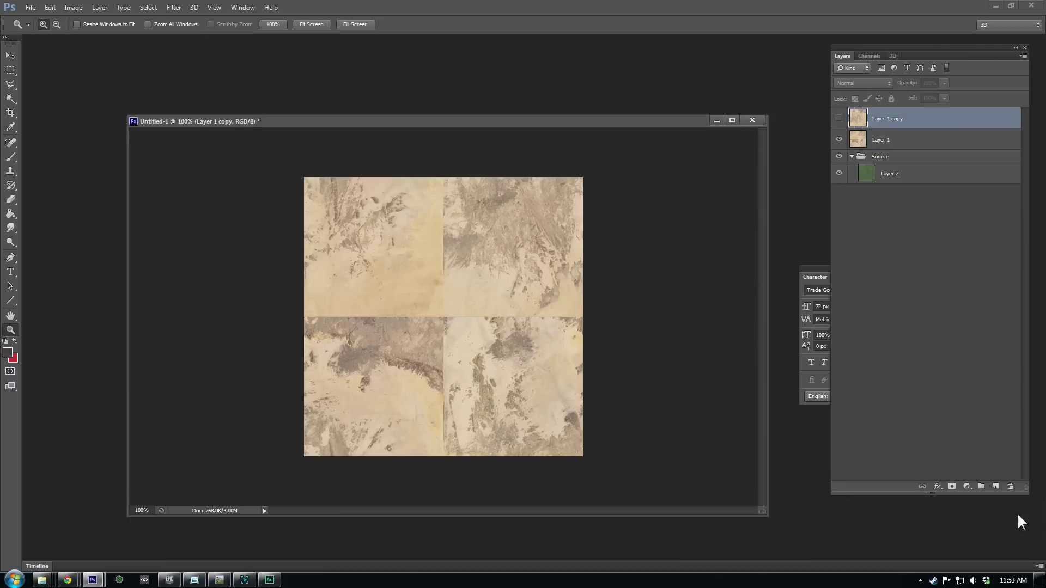
Add Layer 3 below Layer 1 copy and clip the copy to it.
{"action": "left_click", "coordinate": [996, 486]}
{"action": "left_click_drag", "start_coordinate": [880, 122], "coordinate": [896, 148]}
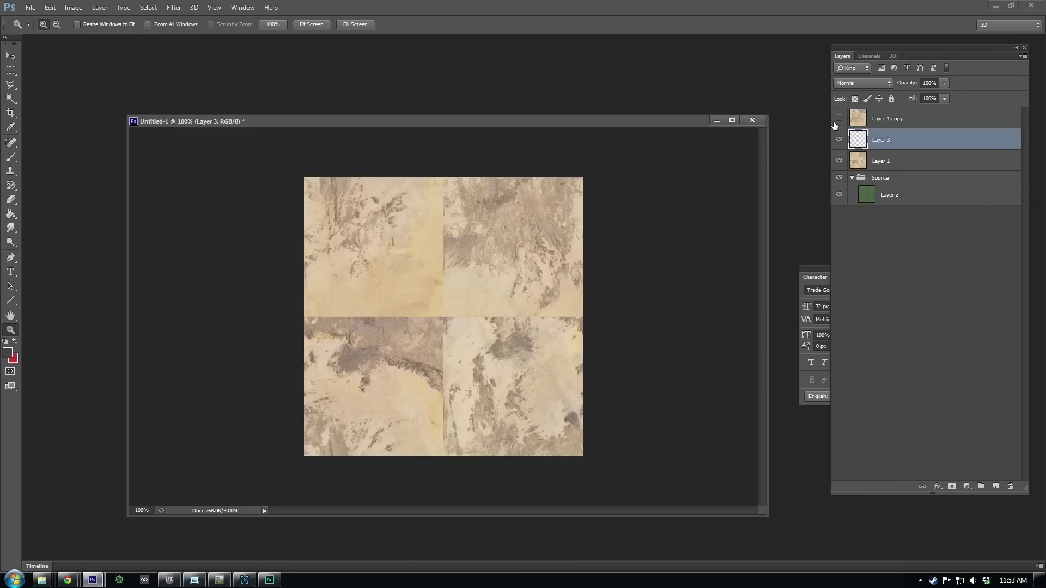
{"action": "left_click", "coordinate": [839, 119]}
{"action": "left_click", "coordinate": [839, 118]}
{"action": "key", "text": "alt"}
{"action": "left_click", "coordinate": [839, 119]}
{"action": "left_click_drag", "start_coordinate": [884, 126], "coordinate": [878, 129]}
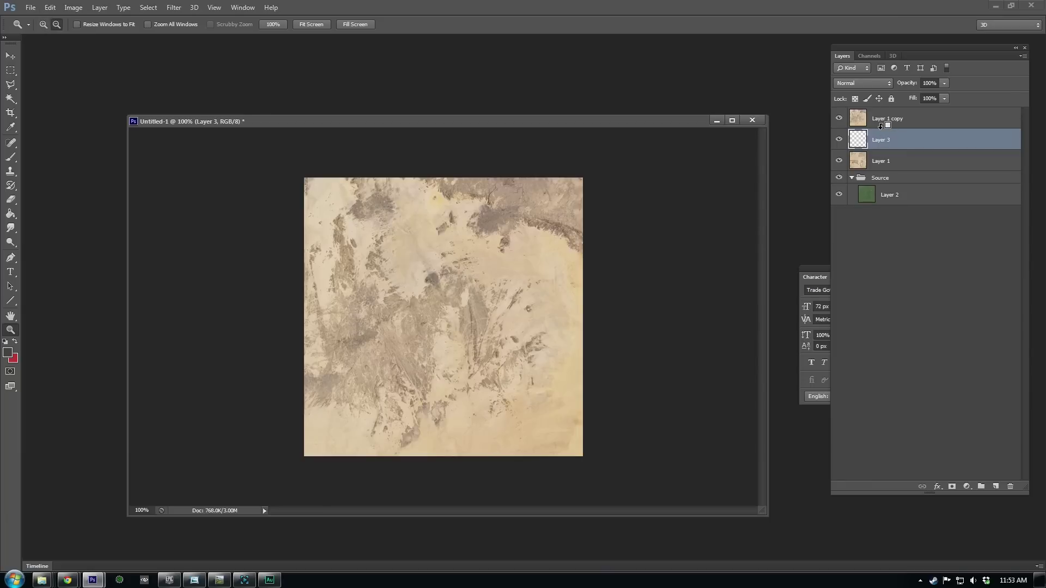
{"action": "left_click", "coordinate": [881, 126], "text": "alt"}
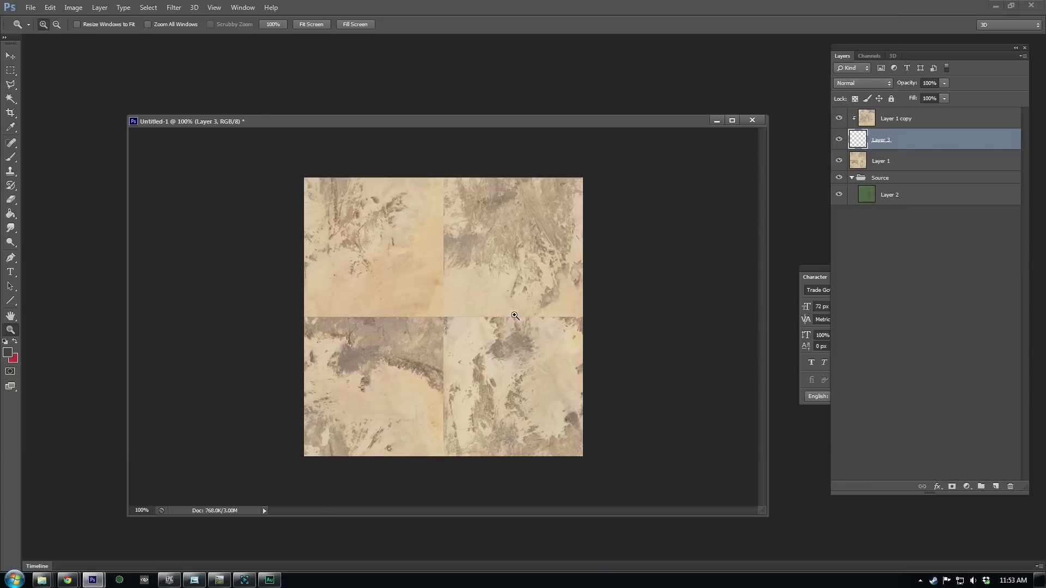
Paint red strokes along the horizontal and vertical seams on Layer 3 with a small brush.
{"action": "left_click", "coordinate": [441, 351]}
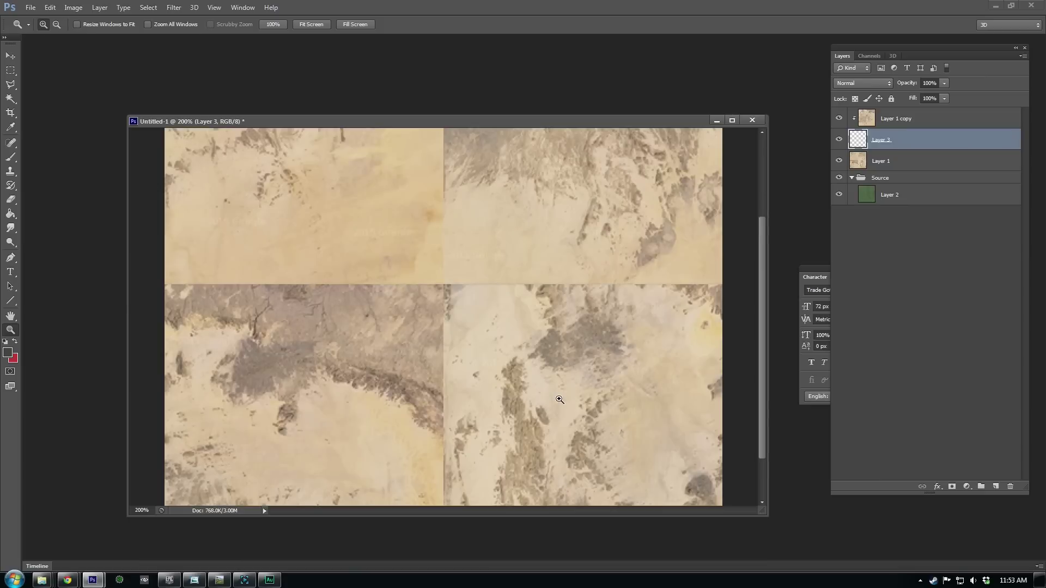
{"action": "key", "text": "x"}
{"action": "key", "text": "b"}
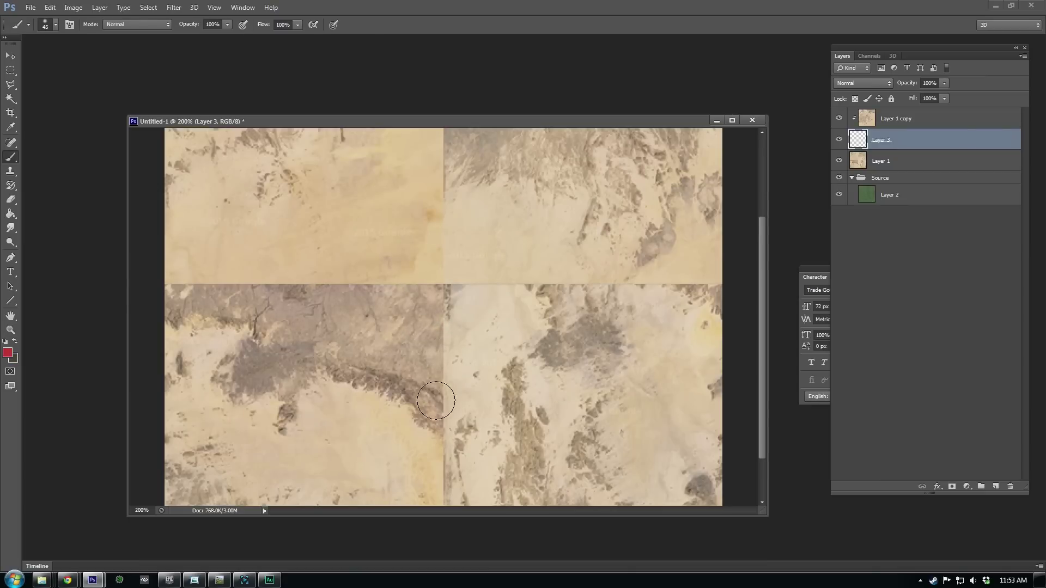
{"action": "key", "text": "bracketleft"}
{"action": "mouse_move", "coordinate": [436, 401]}
{"action": "left_mouse_down"}
{"action": "mouse_move", "coordinate": [435, 298]}
{"action": "mouse_move", "coordinate": [417, 291]}
{"action": "mouse_move", "coordinate": [438, 286]}
{"action": "mouse_move", "coordinate": [103, 283]}
{"action": "mouse_move", "coordinate": [600, 289]}
{"action": "left_mouse_up"}
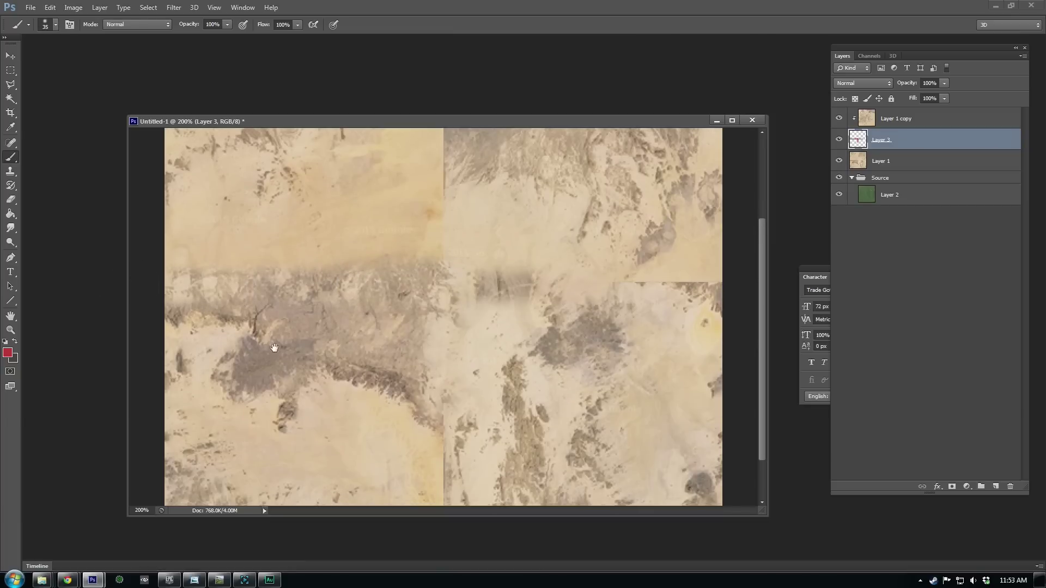
{"action": "scroll", "coordinate": [547, 314], "scroll_direction": "down", "scroll_amount": 3}
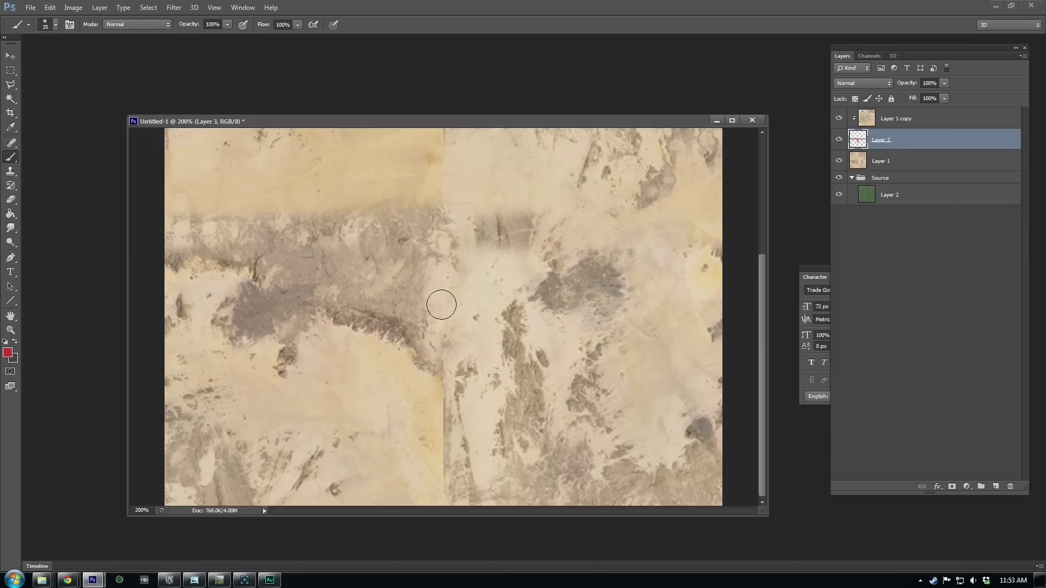
{"action": "left_click_drag", "start_coordinate": [441, 304], "coordinate": [457, 509]}
{"action": "scroll", "coordinate": [434, 283], "scroll_direction": "up", "scroll_amount": 1}
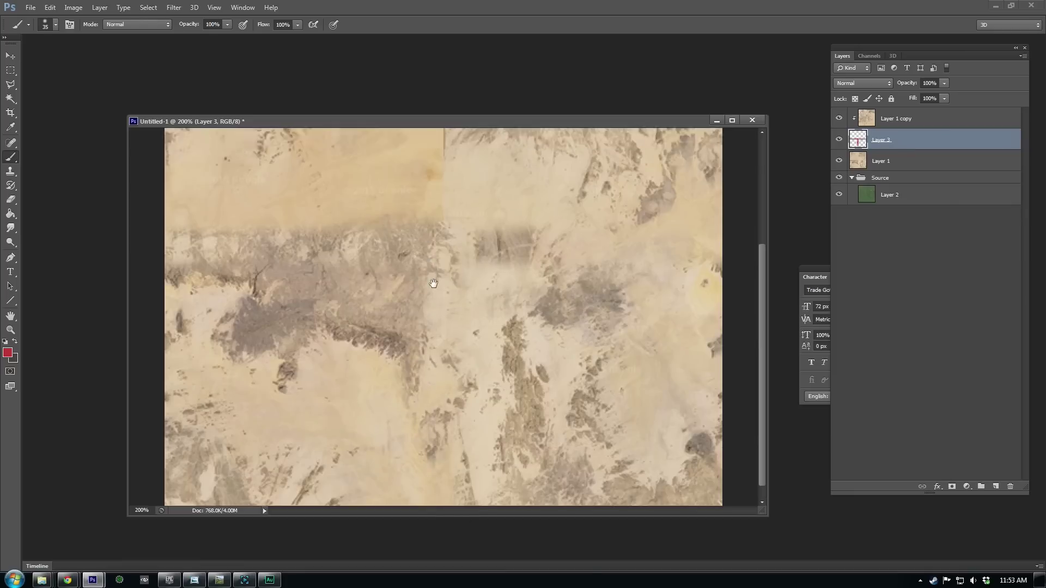
{"action": "scroll", "coordinate": [434, 283], "scroll_direction": "up", "scroll_amount": 10}
{"action": "left_click_drag", "start_coordinate": [439, 402], "coordinate": [441, 133]}
{"action": "key", "text": "z"}
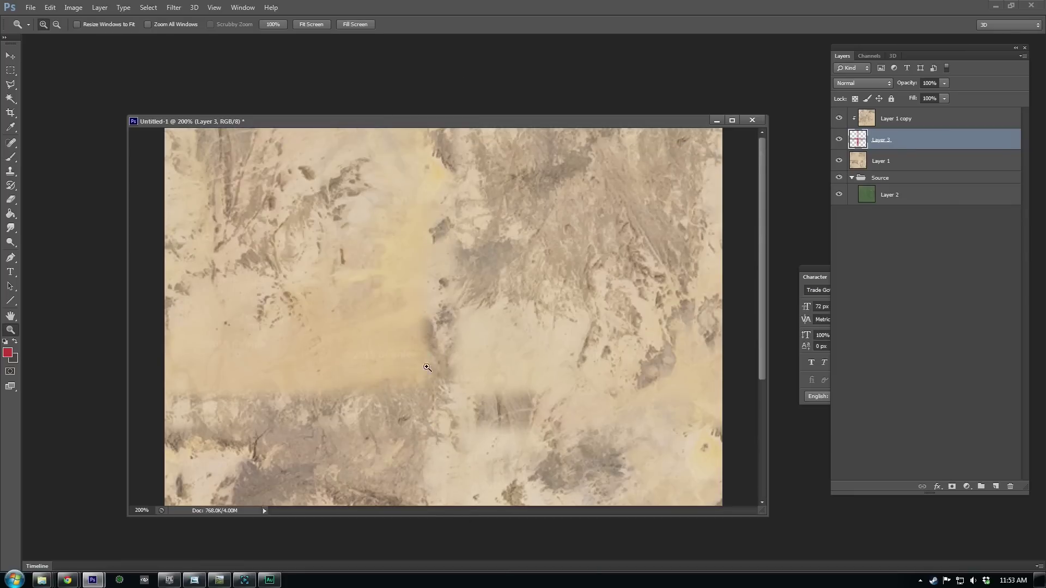
{"action": "left_click", "coordinate": [427, 368], "text": "alt"}
Paint more red mask on Layer 3 with a larger irregular brush tip, widening the cross.
{"action": "left_click", "coordinate": [839, 119]}
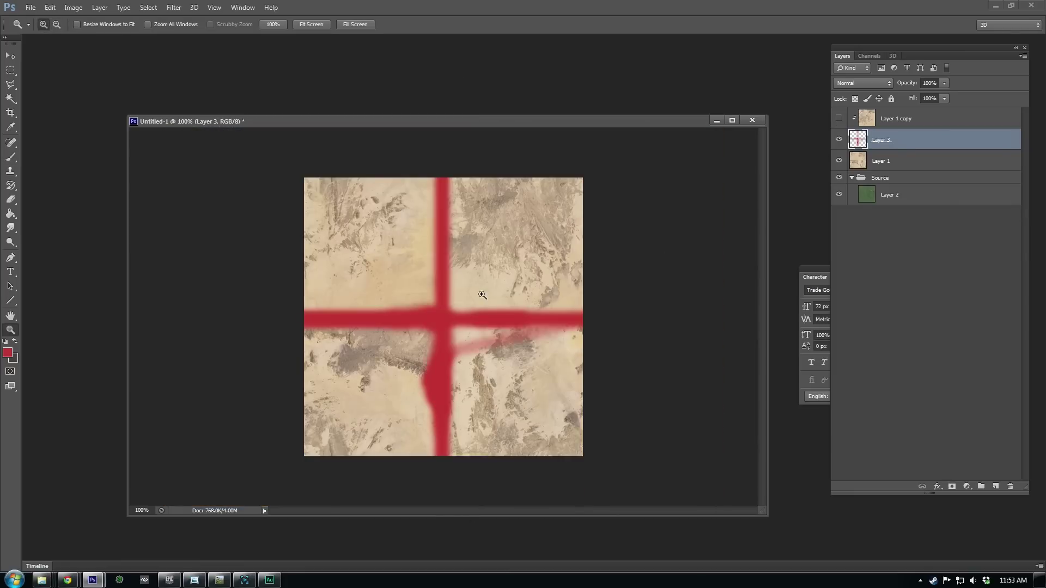
{"action": "key", "text": "b"}
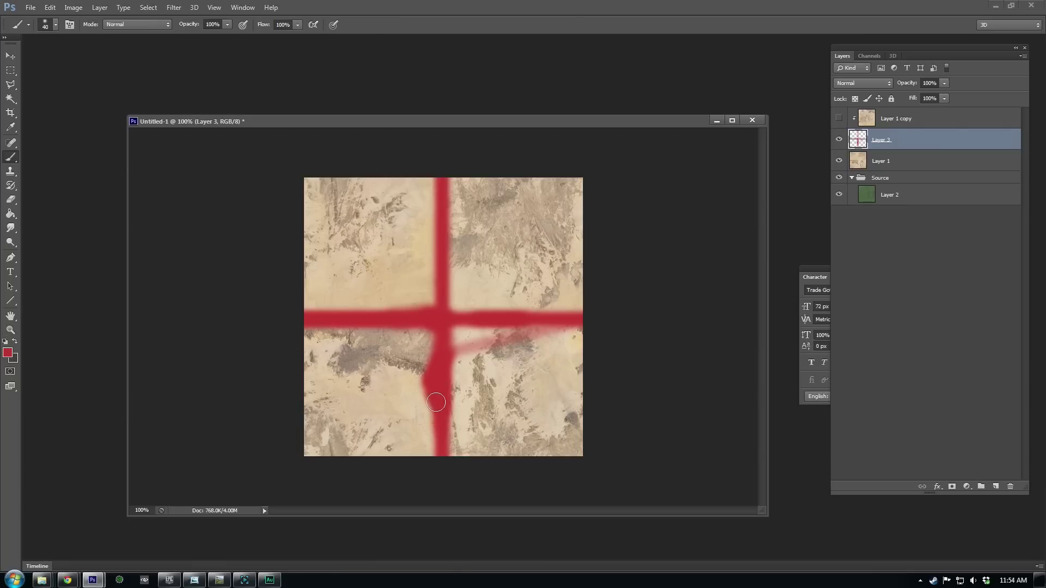
{"action": "mouse_move", "coordinate": [432, 397]}
{"action": "left_mouse_down"}
{"action": "mouse_move", "coordinate": [419, 369]}
{"action": "mouse_move", "coordinate": [426, 329]}
{"action": "mouse_move", "coordinate": [352, 318]}
{"action": "mouse_move", "coordinate": [373, 335]}
{"action": "mouse_move", "coordinate": [335, 319]}
{"action": "mouse_move", "coordinate": [435, 289]}
{"action": "mouse_move", "coordinate": [446, 382]}
{"action": "mouse_move", "coordinate": [459, 336]}
{"action": "mouse_move", "coordinate": [503, 313]}
{"action": "mouse_move", "coordinate": [480, 331]}
{"action": "mouse_move", "coordinate": [482, 310]}
{"action": "mouse_move", "coordinate": [444, 257]}
{"action": "mouse_move", "coordinate": [420, 281]}
{"action": "mouse_move", "coordinate": [419, 260]}
{"action": "mouse_move", "coordinate": [458, 235]}
{"action": "mouse_move", "coordinate": [449, 217]}
{"action": "mouse_move", "coordinate": [435, 226]}
{"action": "mouse_move", "coordinate": [443, 195]}
{"action": "mouse_move", "coordinate": [499, 334]}
{"action": "mouse_move", "coordinate": [544, 319]}
{"action": "mouse_move", "coordinate": [462, 369]}
{"action": "mouse_move", "coordinate": [399, 340]}
{"action": "mouse_move", "coordinate": [357, 344]}
{"action": "left_mouse_up"}
{"action": "key", "text": "bracketright"}
{"action": "right_click", "coordinate": [427, 307]}
{"action": "left_click", "coordinate": [567, 347]}
{"action": "key", "text": "Return"}
{"action": "key", "text": "bracketleft"}
{"action": "key", "text": "bracketleft"}
{"action": "key", "text": "bracketleft"}
{"action": "key", "text": "bracketright"}
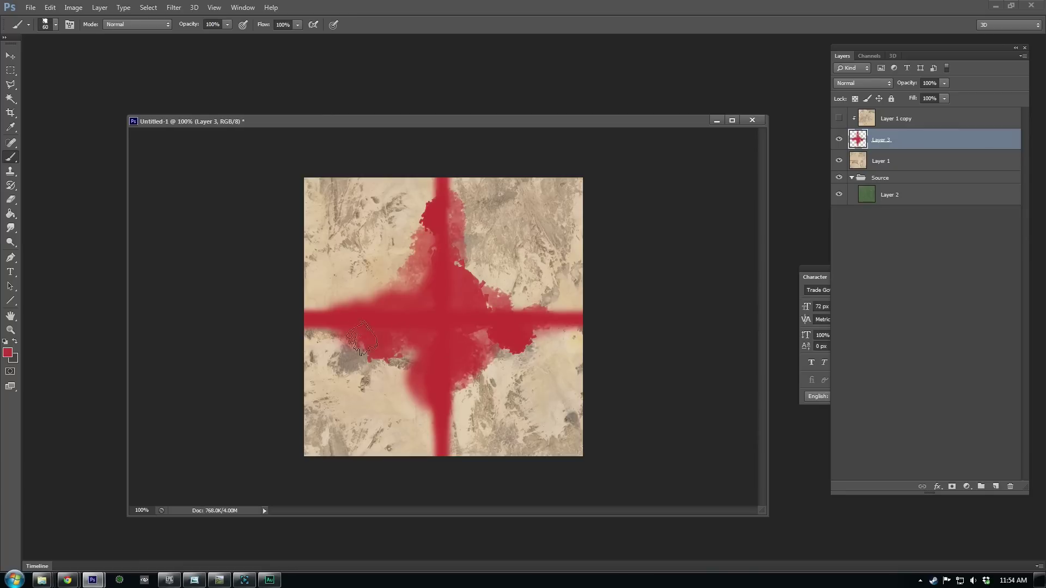
{"action": "key", "text": "bracketleft"}
{"action": "key", "text": "bracketleft"}
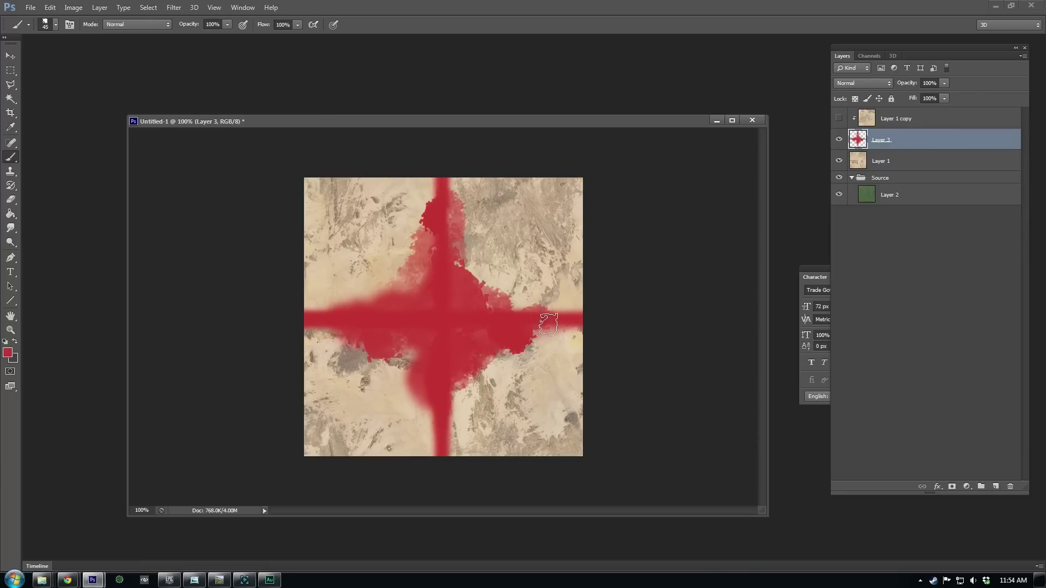
{"action": "key", "text": "bracketleft"}
{"action": "key", "text": "bracketleft"}
{"action": "key", "text": "bracketright"}
{"action": "mouse_move", "coordinate": [430, 418]}
{"action": "left_mouse_down"}
{"action": "mouse_move", "coordinate": [428, 435]}
{"action": "mouse_move", "coordinate": [426, 410]}
{"action": "left_mouse_up"}
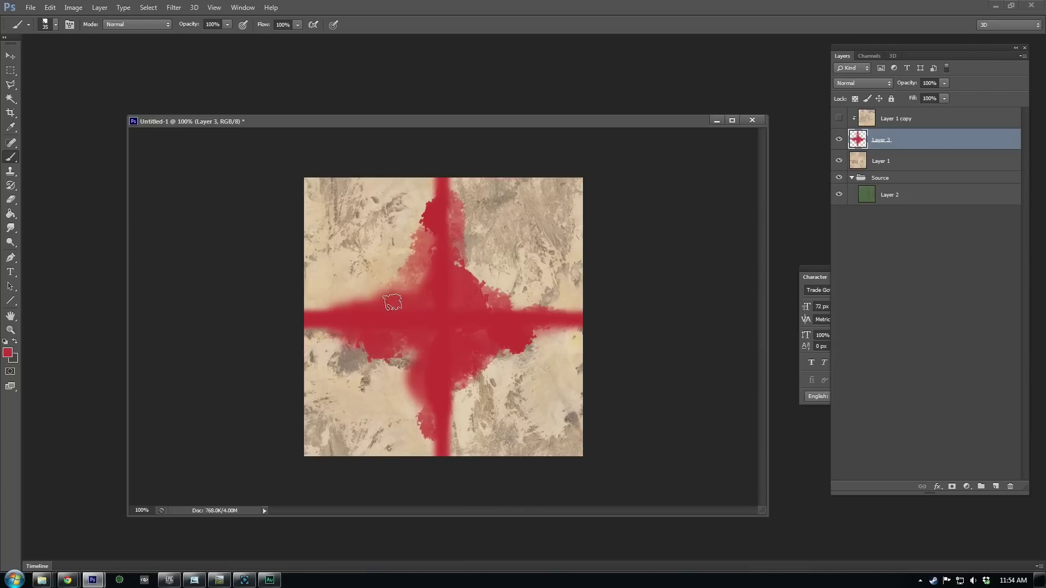
{"action": "key", "text": "bracketright"}
{"action": "mouse_move", "coordinate": [392, 297]}
{"action": "left_mouse_down"}
{"action": "mouse_move", "coordinate": [429, 283]}
{"action": "mouse_move", "coordinate": [482, 297]}
{"action": "mouse_move", "coordinate": [478, 276]}
{"action": "mouse_move", "coordinate": [468, 323]}
{"action": "left_mouse_up"}
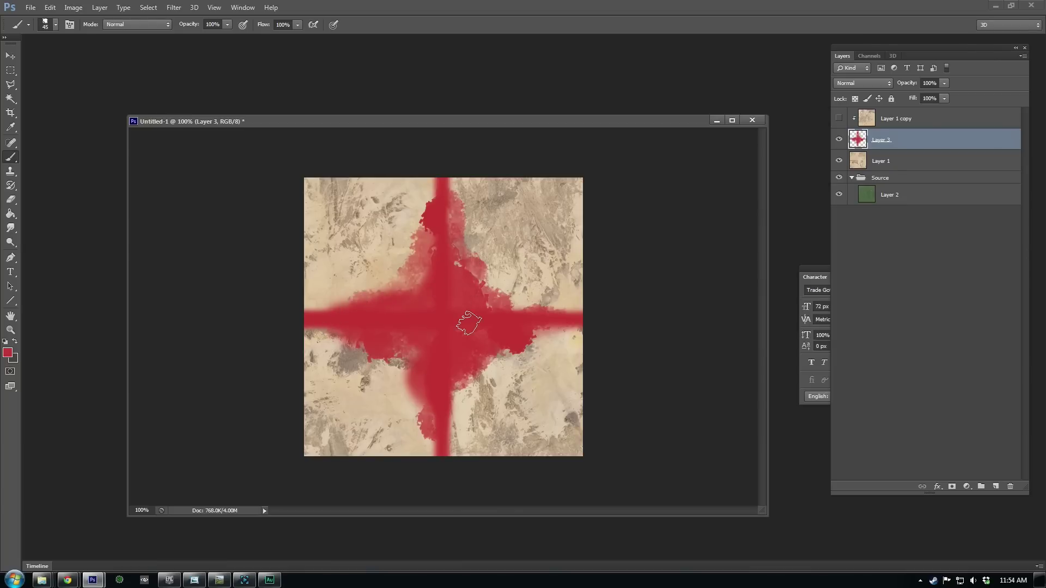
Toggle Layer 1 copy and Layer 3 visibility to confirm the seams are blended.
{"action": "left_click", "coordinate": [839, 119]}
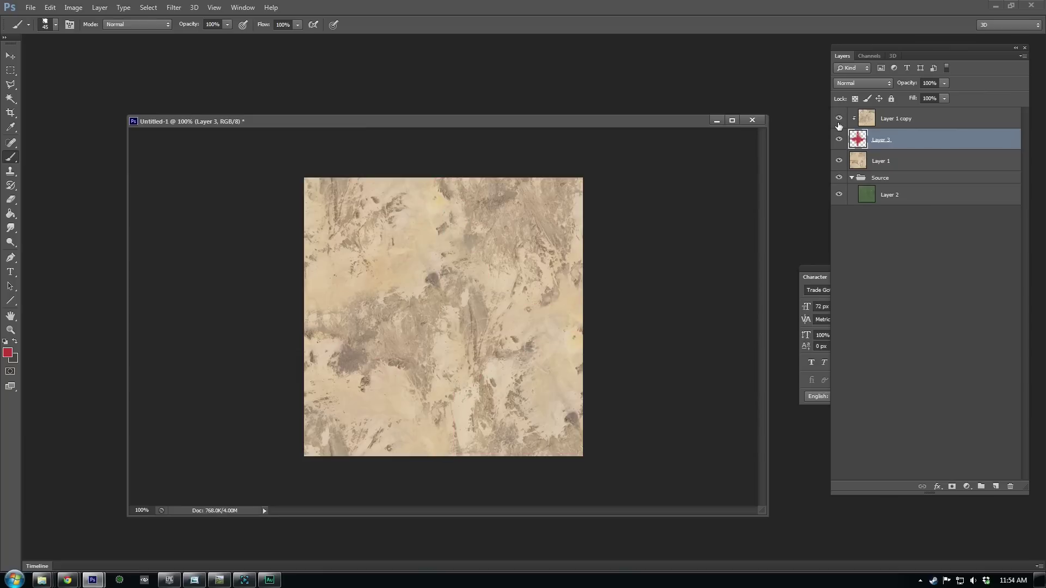
{"action": "left_click", "coordinate": [839, 118]}
{"action": "left_click", "coordinate": [839, 119]}
{"action": "left_click", "coordinate": [839, 139]}
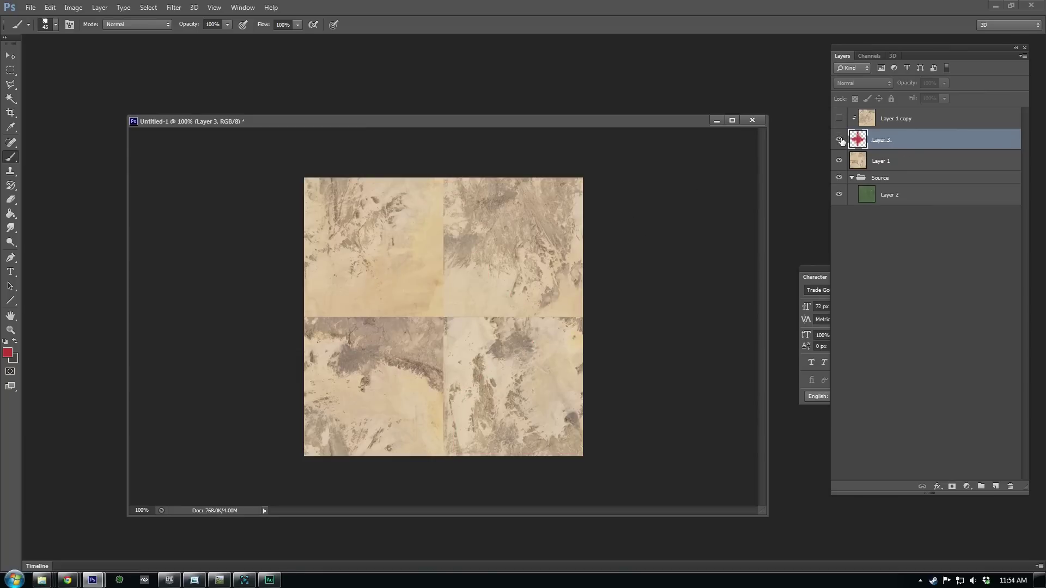
{"action": "left_click_drag", "start_coordinate": [840, 140], "coordinate": [839, 120]}
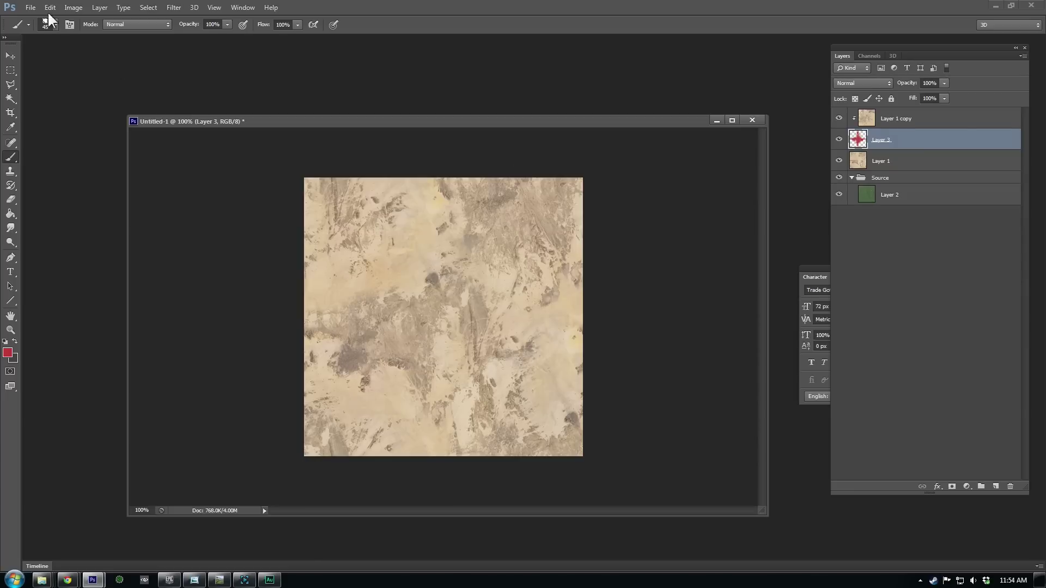
{"action": "left_click", "coordinate": [31, 8]}
In Save As, choose the Targa format and go to the TerrainMaps folder.
{"action": "left_click", "coordinate": [49, 138]}
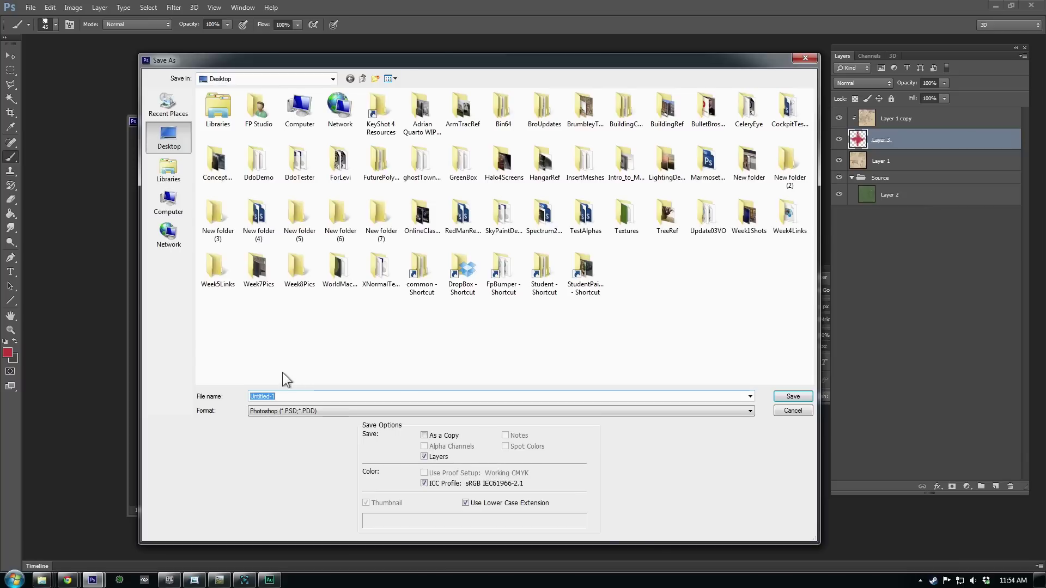
{"action": "left_click", "coordinate": [285, 411]}
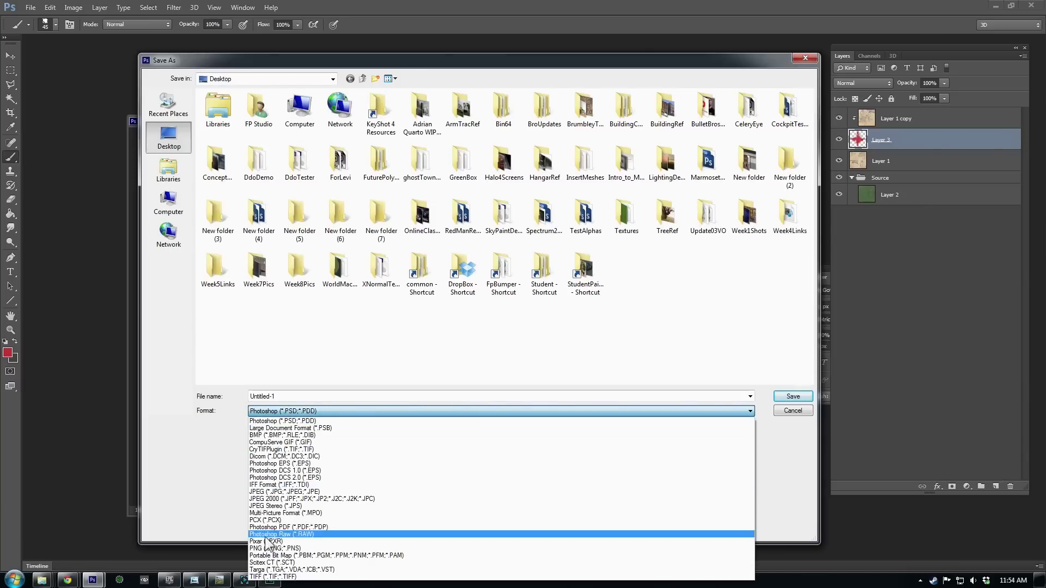
{"action": "left_click", "coordinate": [263, 570]}
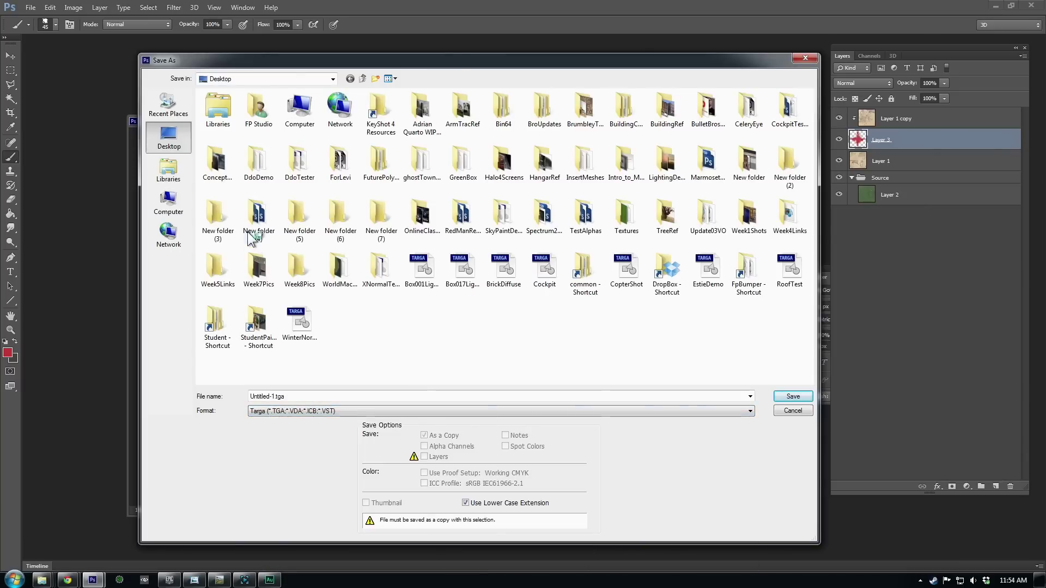
{"action": "left_click", "coordinate": [168, 103]}
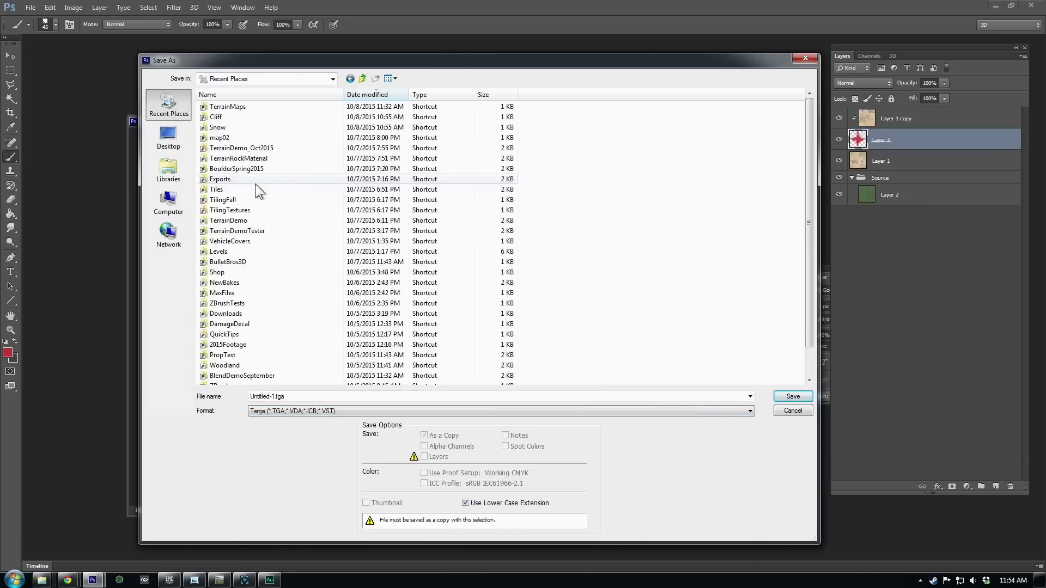
{"action": "double_click", "coordinate": [235, 106]}
Create a Tiles folder and save the desert texture there as Desert01 at 24 bits.
{"action": "left_click", "coordinate": [375, 79]}
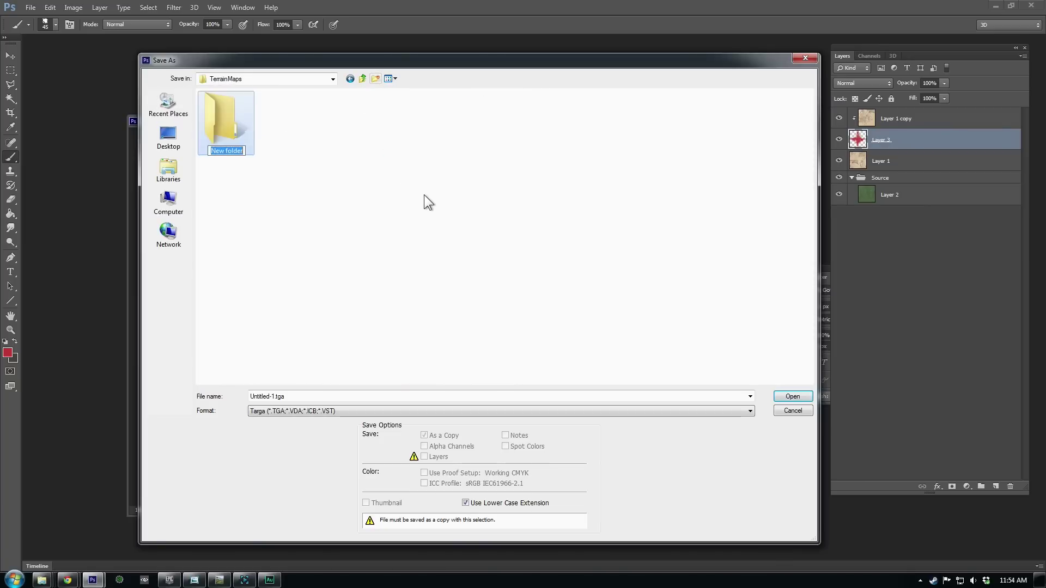
{"action": "type", "text": "G"}
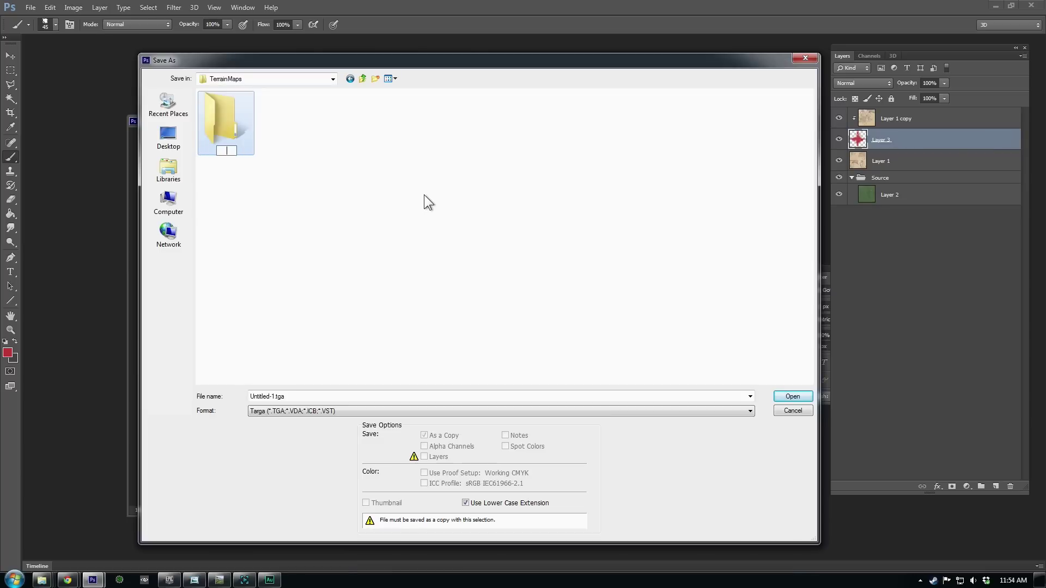
{"action": "key", "text": "Return"}
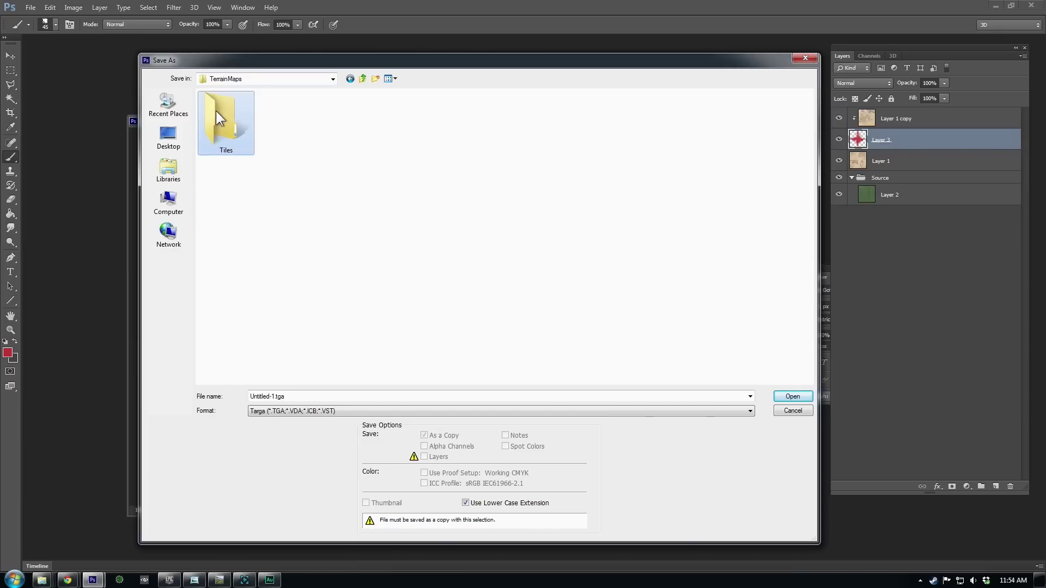
{"action": "double_click", "coordinate": [216, 110]}
{"action": "left_click", "coordinate": [271, 396]}
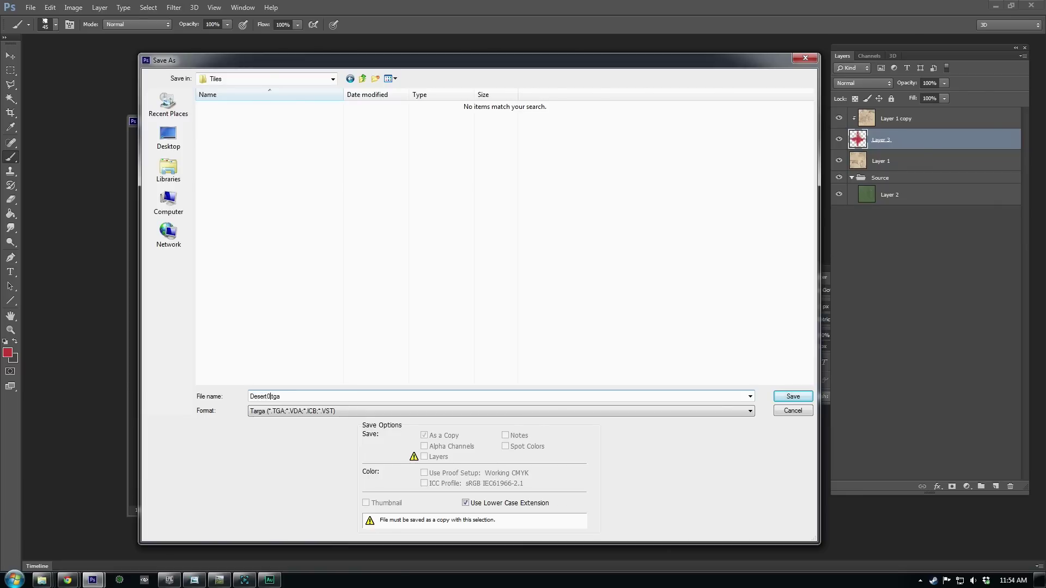
{"action": "left_click", "coordinate": [790, 397]}
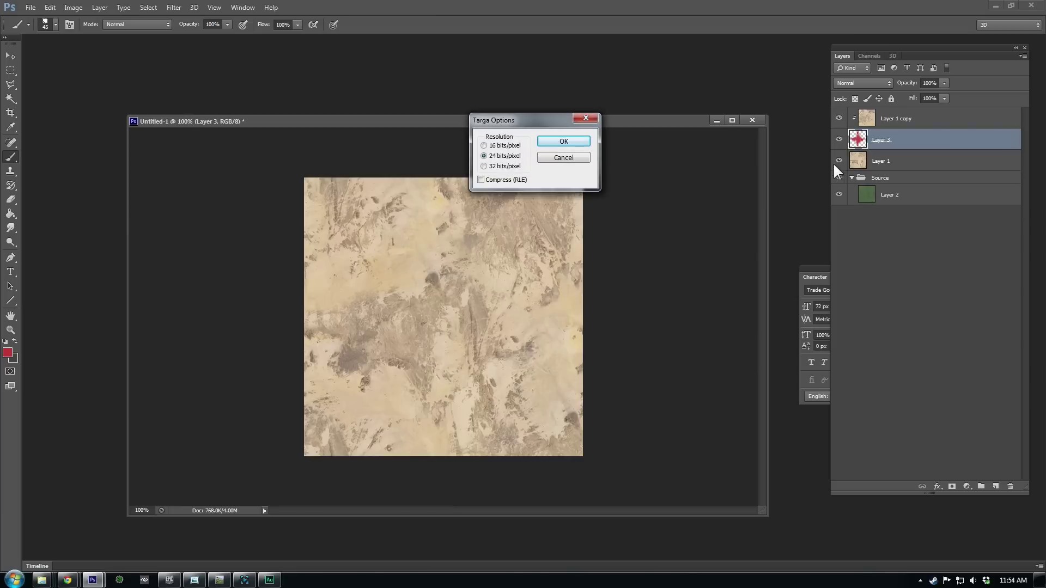
{"action": "left_click", "coordinate": [550, 142]}
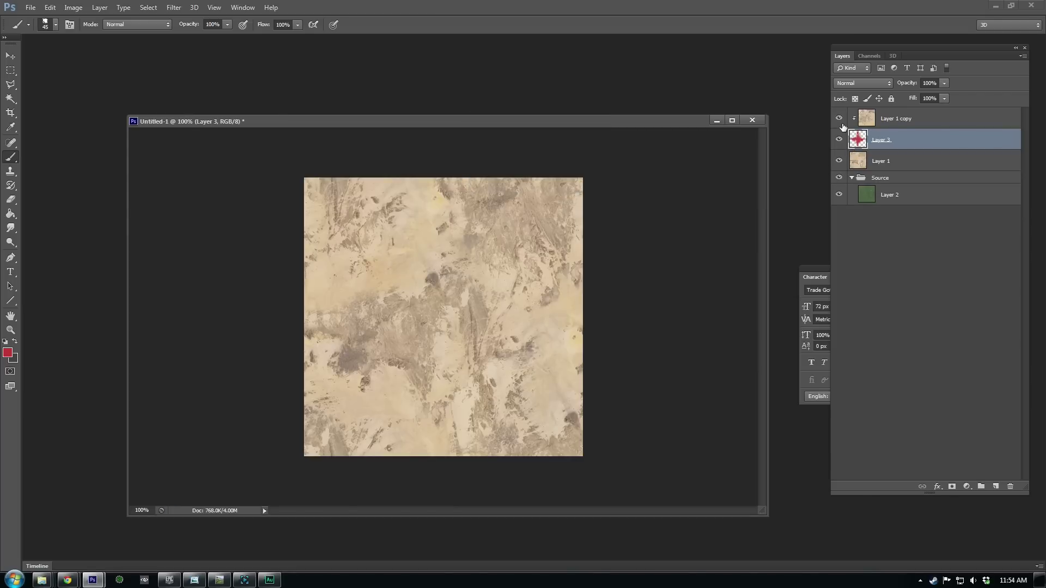
Delete Layer 1 copy and Layer 1, then duplicate grass Layer 2 above Layer 3 and clip it.
{"action": "left_click_drag", "start_coordinate": [878, 126], "coordinate": [1010, 487]}
{"action": "left_click_drag", "start_coordinate": [887, 140], "coordinate": [1010, 489]}
{"action": "left_click", "coordinate": [893, 159]}
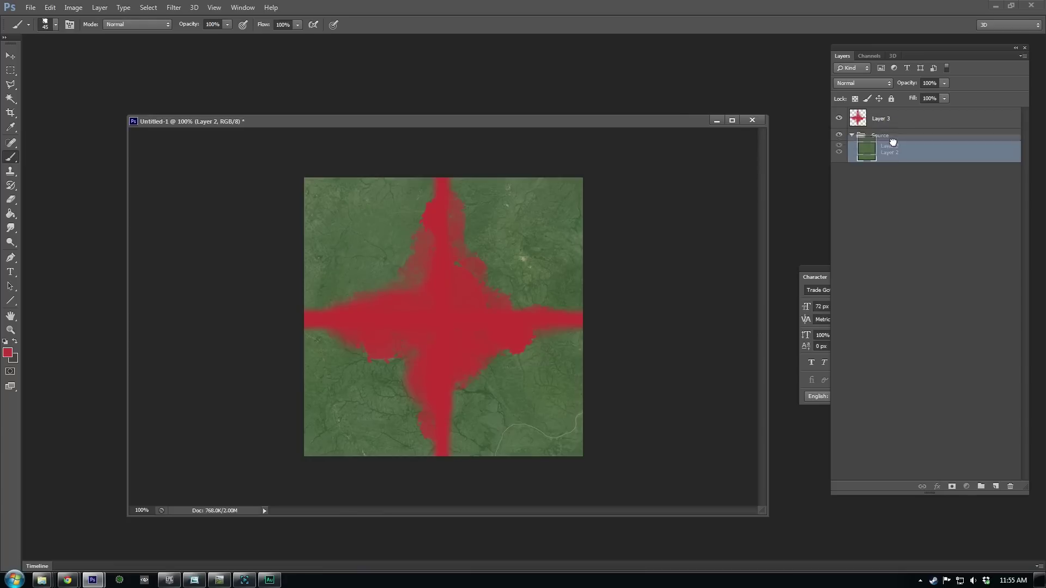
{"action": "left_click_drag", "start_coordinate": [893, 160], "coordinate": [888, 128]}
{"action": "key", "text": "ctrl+j"}
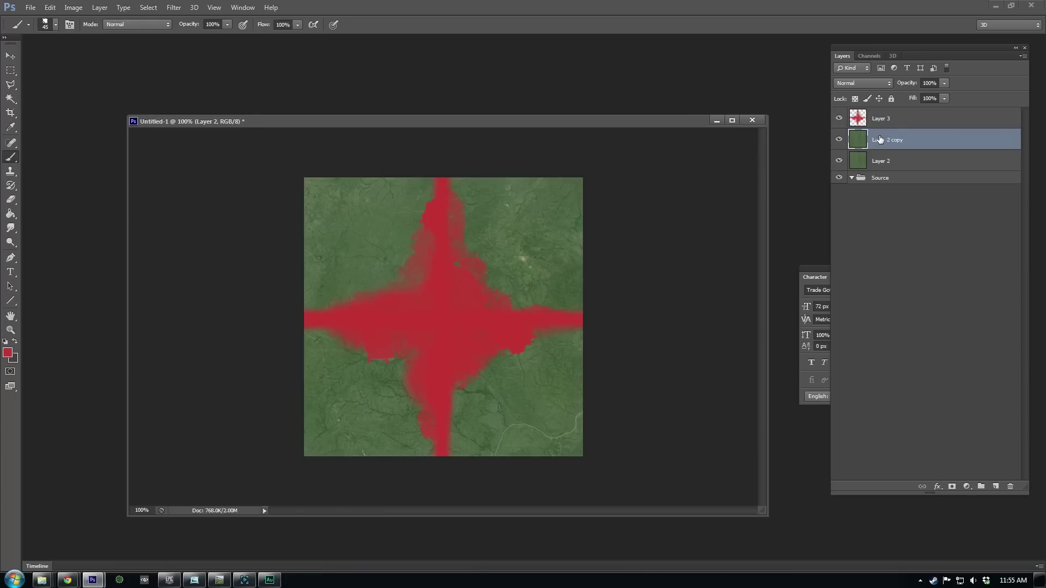
{"action": "key", "text": "ctrl+bracketright"}
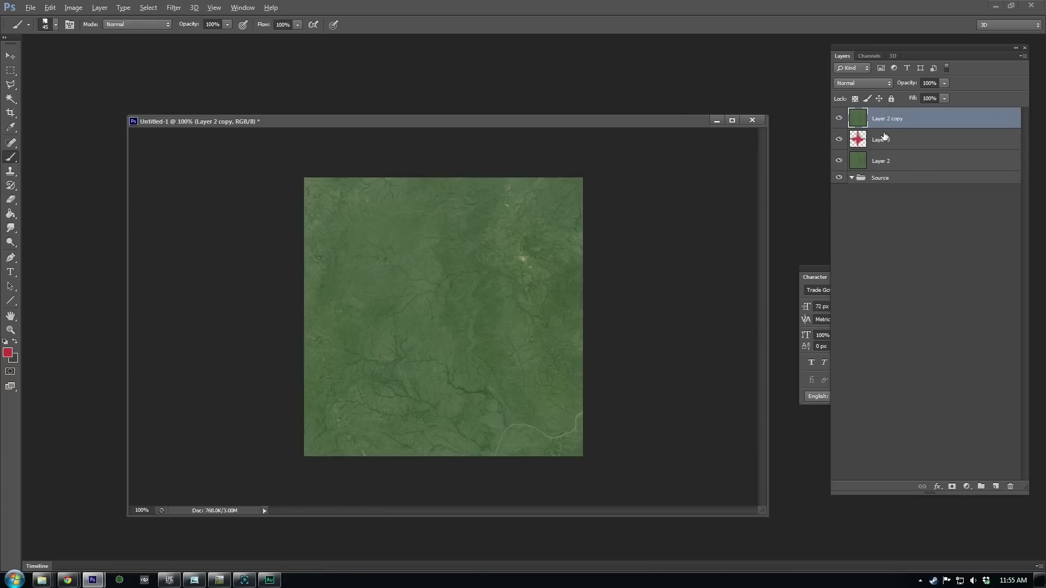
{"action": "left_click", "coordinate": [882, 130], "text": "alt"}
Reapply the wrap-around Offset filter to Layer 2 and toggle the copy and mask to check seams.
{"action": "left_click", "coordinate": [880, 162]}
{"action": "left_click", "coordinate": [148, 7]}
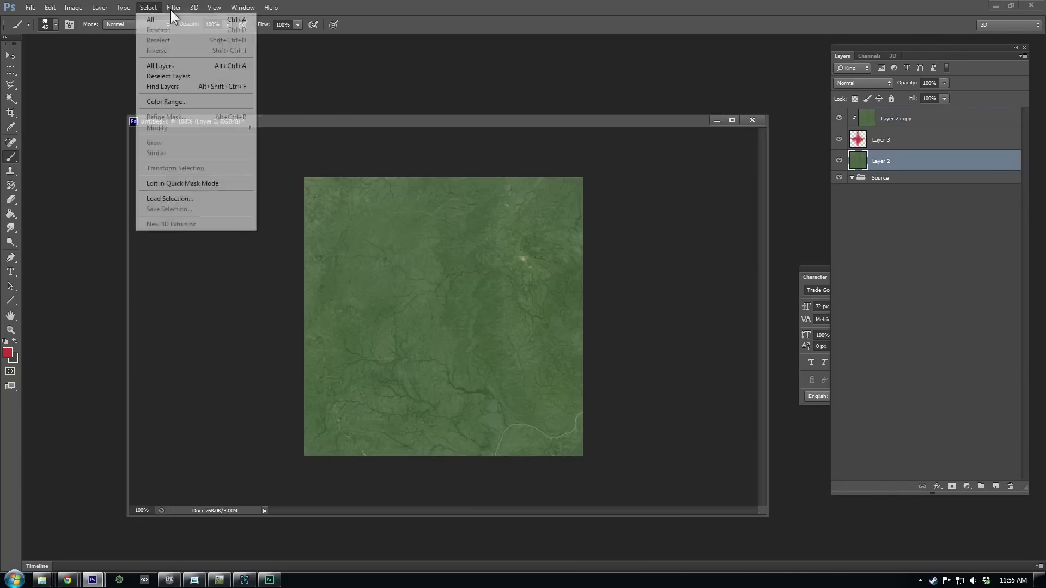
{"action": "left_click", "coordinate": [195, 22]}
{"action": "left_click", "coordinate": [839, 119]}
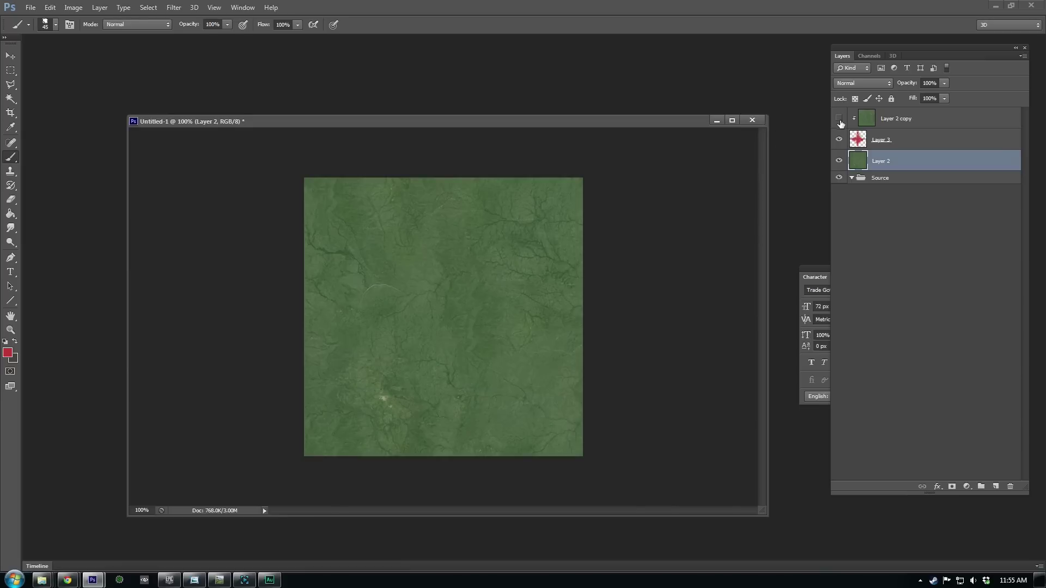
{"action": "left_click", "coordinate": [839, 139]}
{"action": "left_click", "coordinate": [839, 139]}
{"action": "left_click", "coordinate": [839, 118]}
Save the grass texture as Grass01, a 24-bit Targa, in the Tiles folder.
{"action": "left_click", "coordinate": [30, 7]}
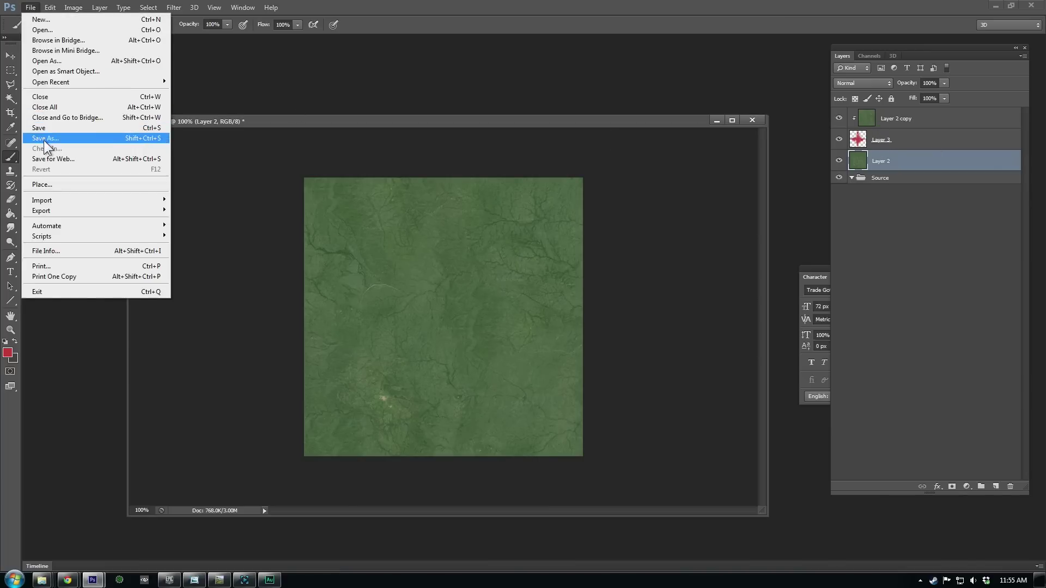
{"action": "left_click", "coordinate": [43, 140]}
{"action": "left_click", "coordinate": [280, 411]}
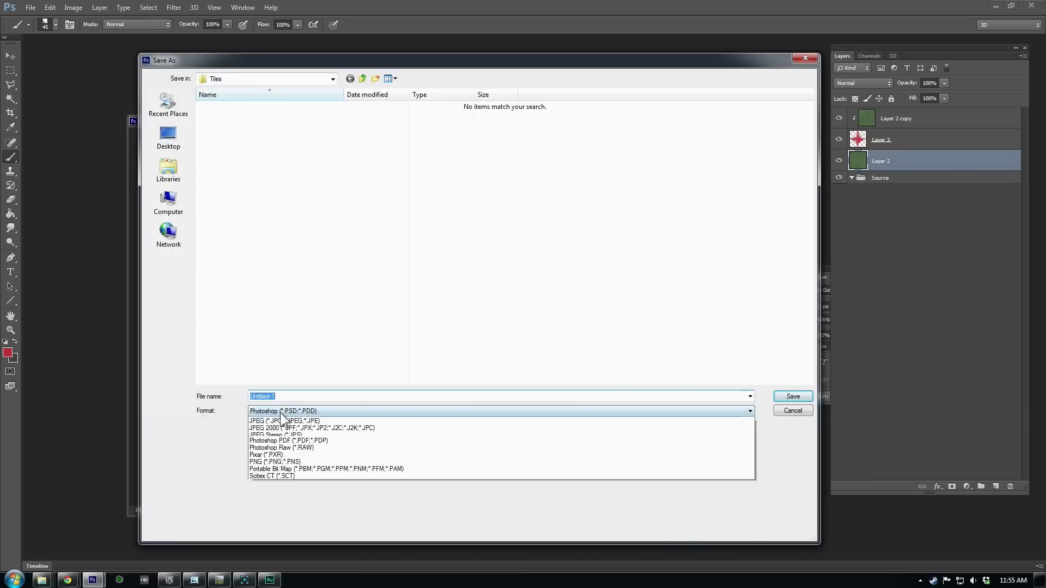
{"action": "left_click", "coordinate": [268, 570]}
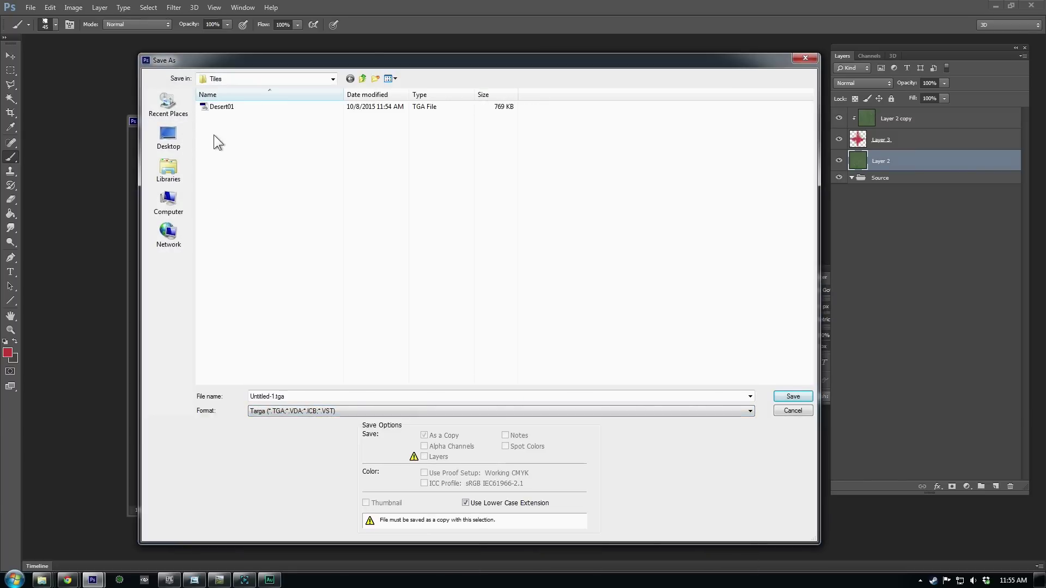
{"action": "left_click", "coordinate": [220, 107]}
{"action": "left_click_drag", "start_coordinate": [285, 396], "coordinate": [228, 394]}
{"action": "type", "text": "Grass"}
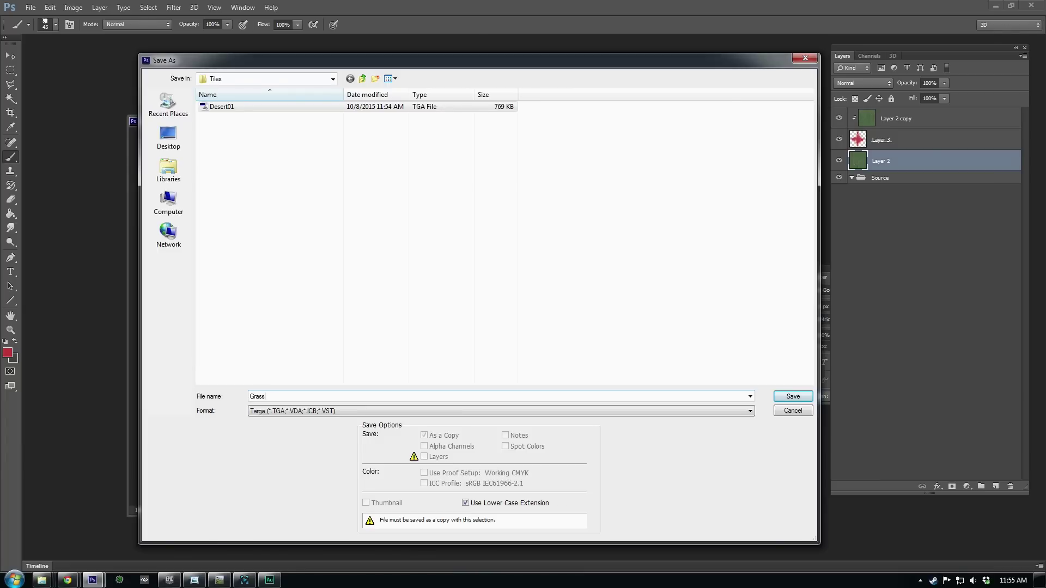
{"action": "type", "text": "01"}
{"action": "left_click", "coordinate": [782, 398]}
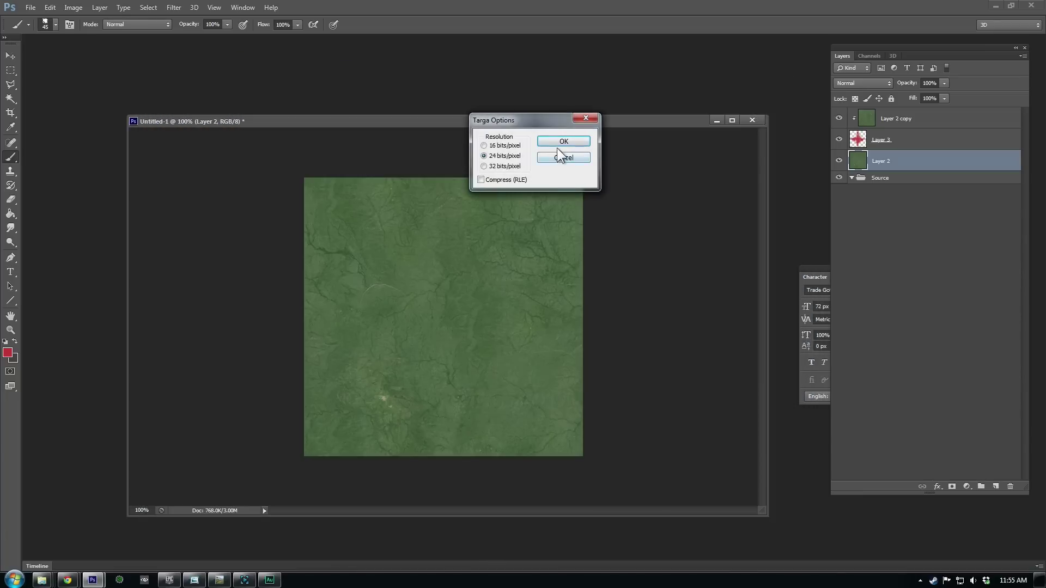
{"action": "left_click", "coordinate": [555, 142]}
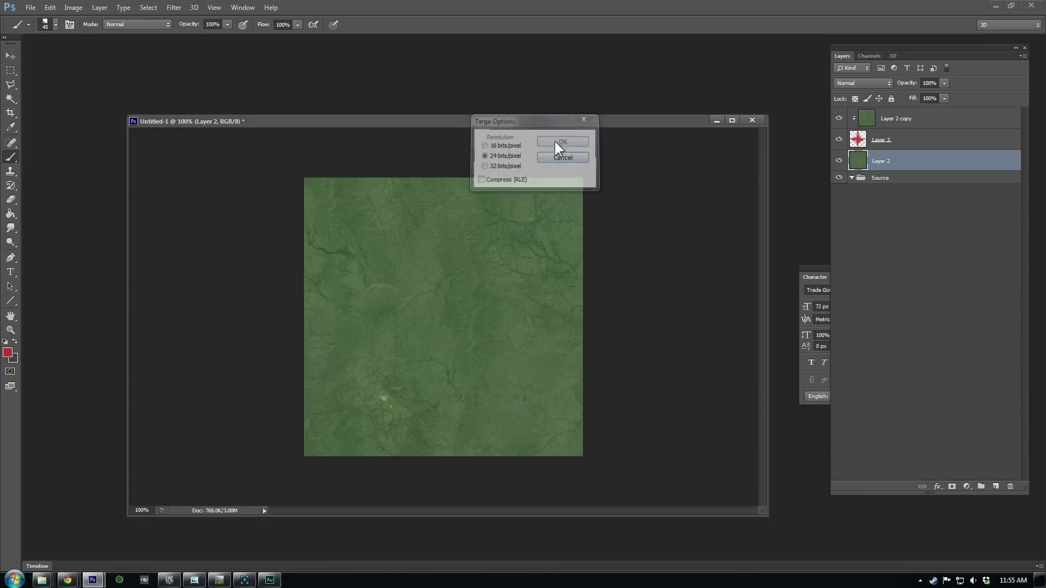
{"action": "left_click", "coordinate": [225, 582]}
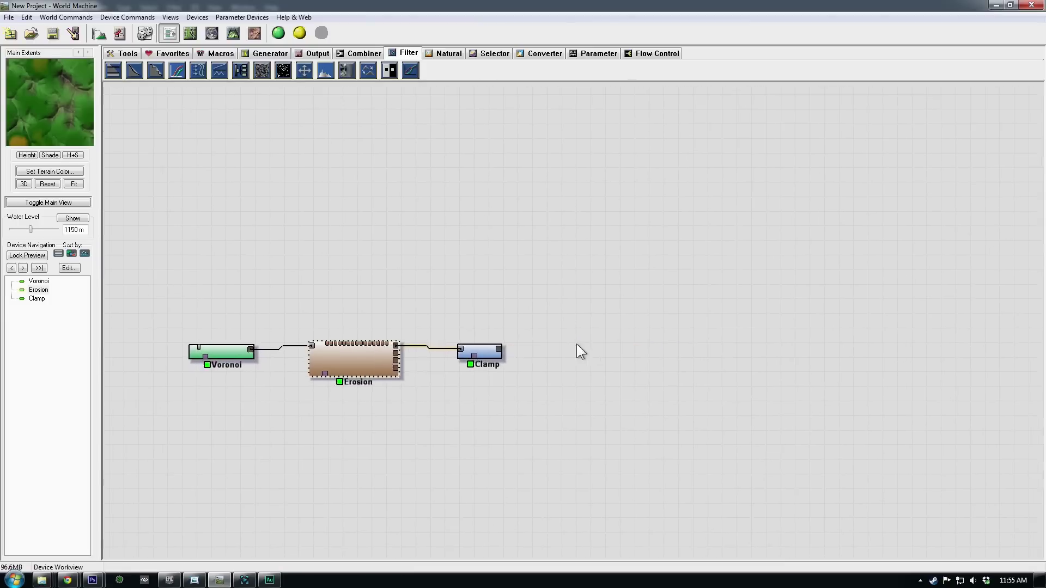
Place a Select Height device after Clamp, wire Clamp's output into it, and realign both nodes.
{"action": "left_click", "coordinate": [465, 358]}
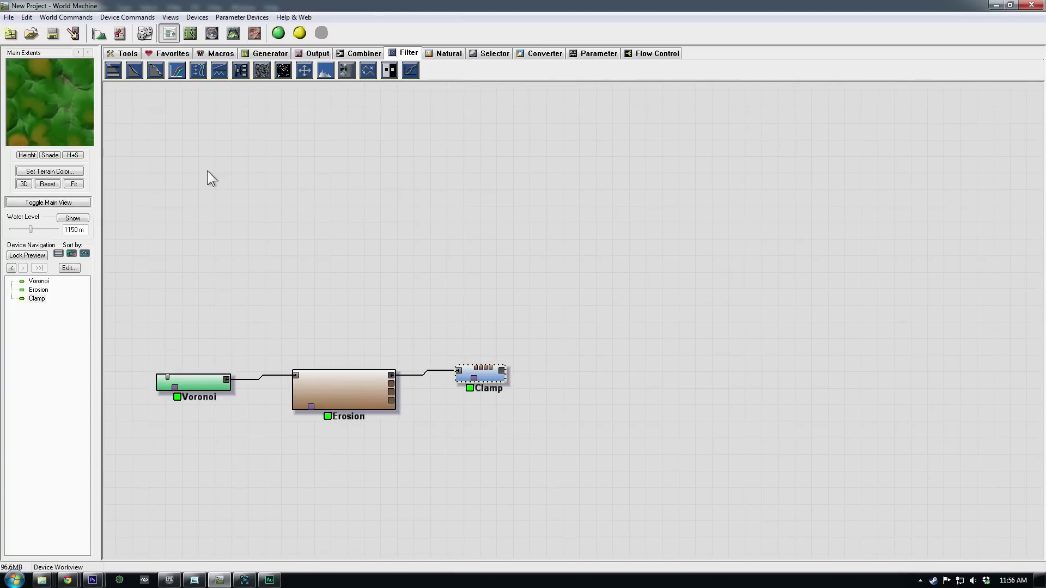
{"action": "left_click", "coordinate": [496, 56]}
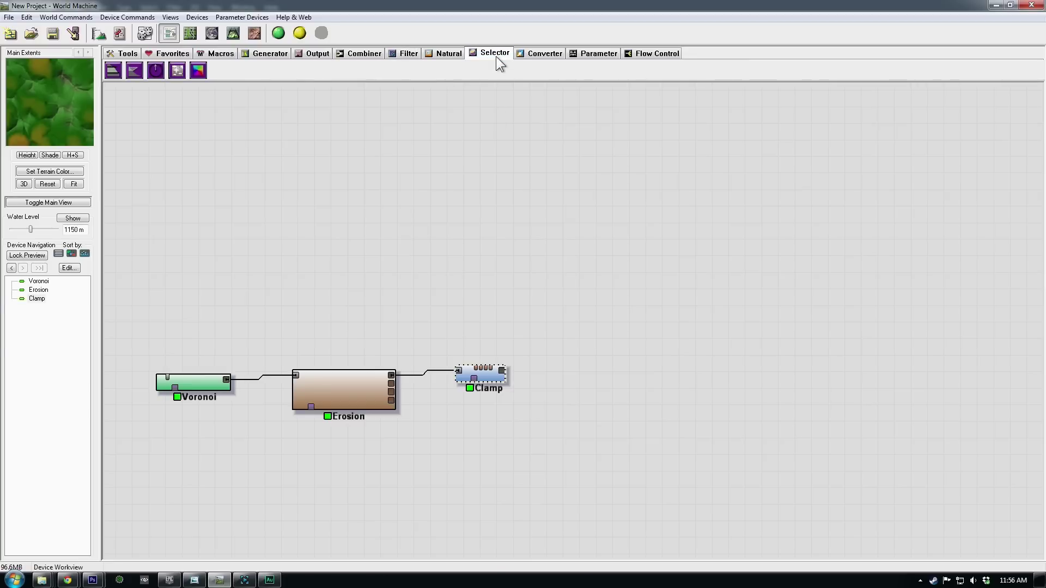
{"action": "left_click", "coordinate": [113, 70]}
{"action": "left_click", "coordinate": [594, 304]}
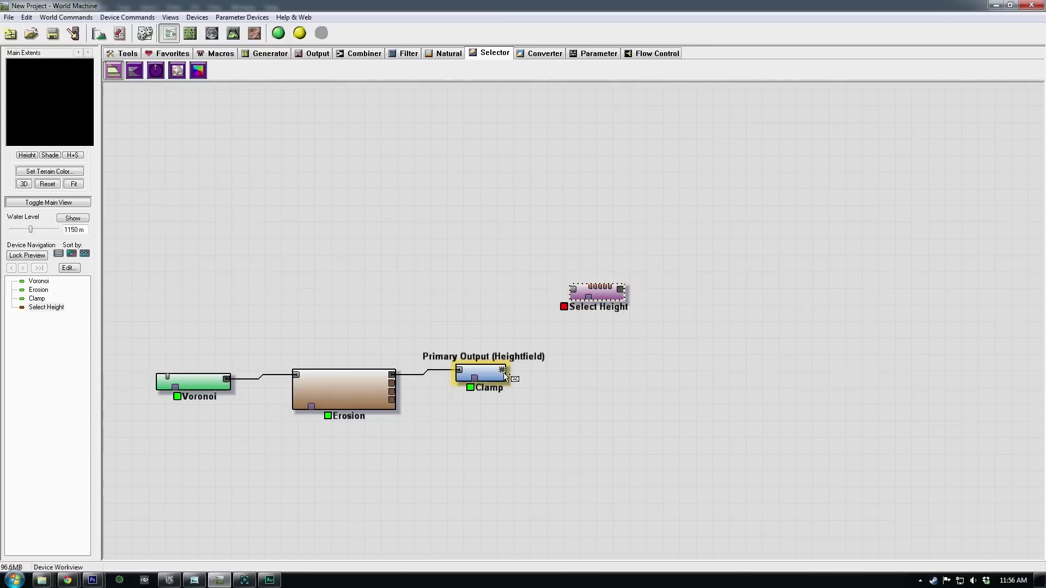
{"action": "left_click_drag", "start_coordinate": [502, 371], "coordinate": [638, 273]}
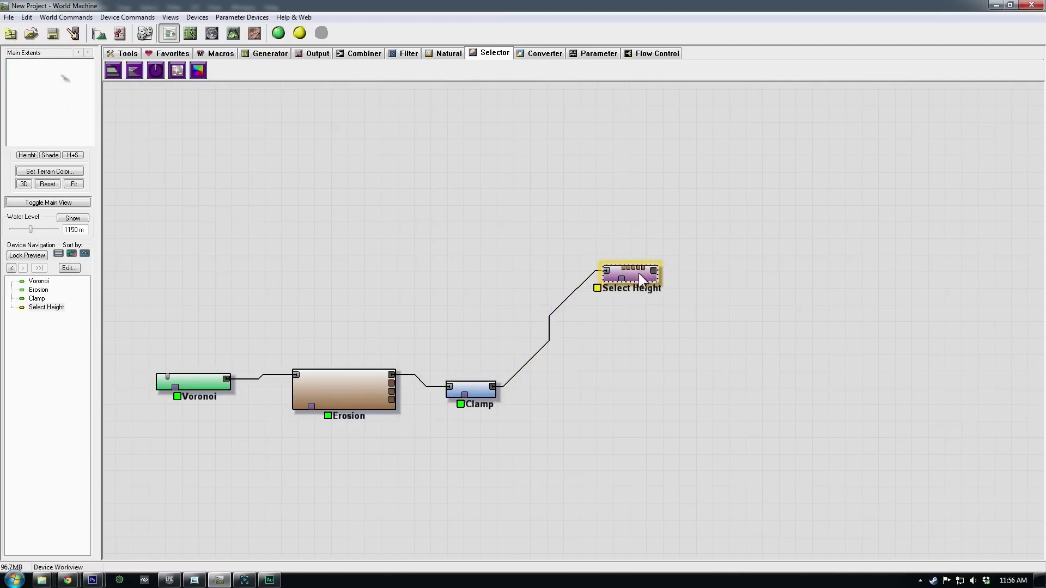
{"action": "left_click_drag", "start_coordinate": [472, 388], "coordinate": [482, 372]}
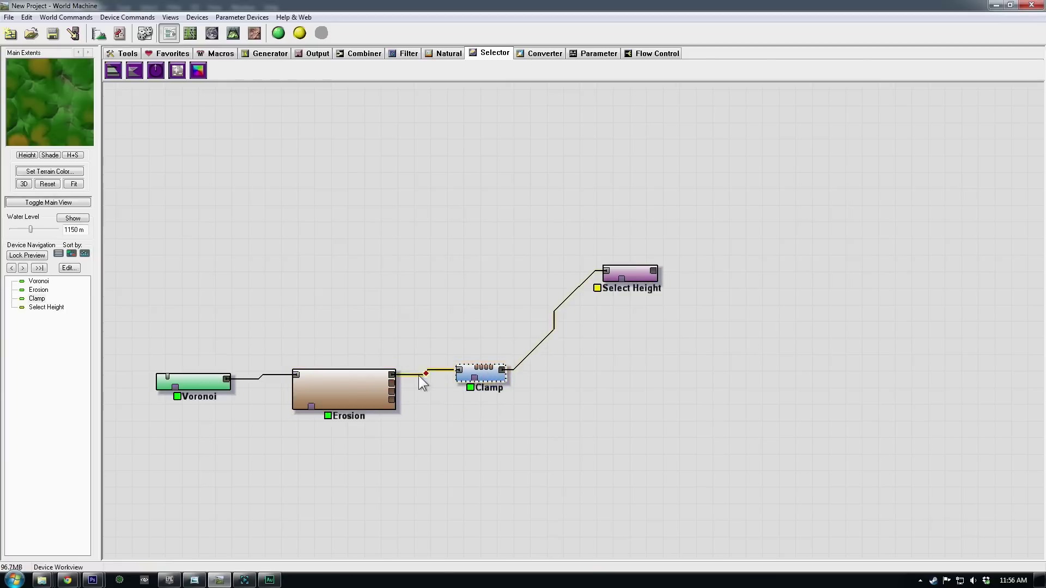
{"action": "left_click_drag", "start_coordinate": [640, 279], "coordinate": [639, 269]}
Set Select Height to select 437.5 m to 546.875 m with a 0.219 falloff.
{"action": "double_click", "coordinate": [639, 269]}
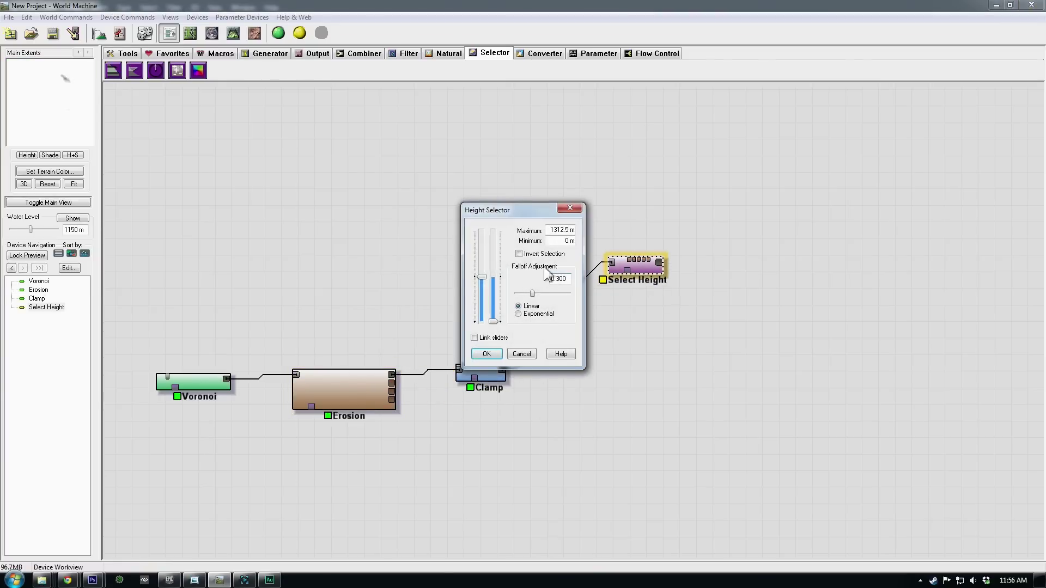
{"action": "left_click_drag", "start_coordinate": [495, 322], "coordinate": [483, 287]}
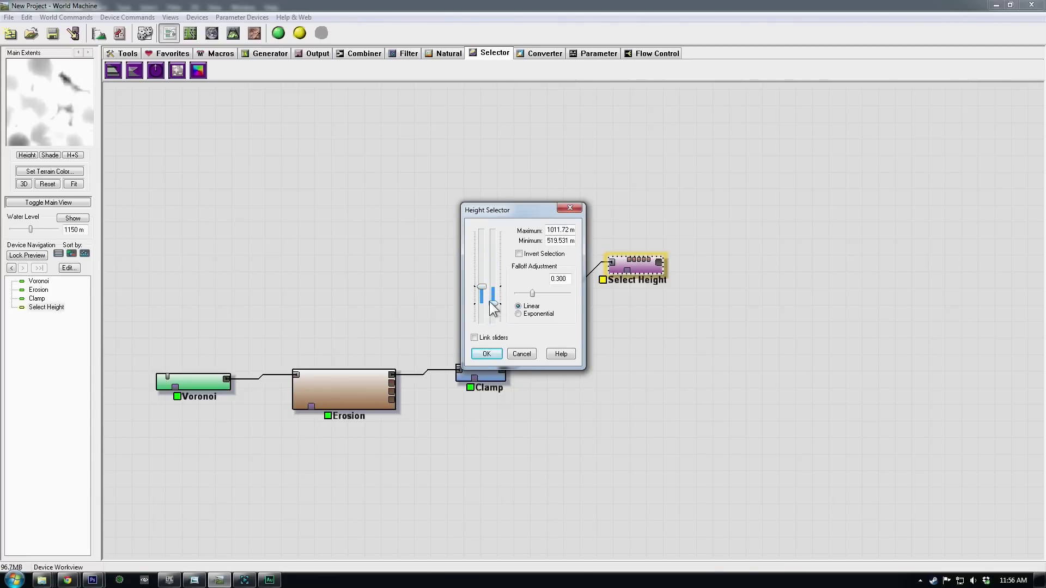
{"action": "mouse_move", "coordinate": [497, 288]}
{"action": "left_mouse_down"}
{"action": "mouse_move", "coordinate": [497, 318]}
{"action": "mouse_move", "coordinate": [487, 315]}
{"action": "mouse_move", "coordinate": [485, 265]}
{"action": "mouse_move", "coordinate": [484, 297]}
{"action": "mouse_move", "coordinate": [541, 293]}
{"action": "mouse_move", "coordinate": [512, 295]}
{"action": "mouse_move", "coordinate": [521, 290]}
{"action": "mouse_move", "coordinate": [495, 306]}
{"action": "mouse_move", "coordinate": [483, 280]}
{"action": "mouse_move", "coordinate": [483, 299]}
{"action": "mouse_move", "coordinate": [493, 298]}
{"action": "left_mouse_up"}
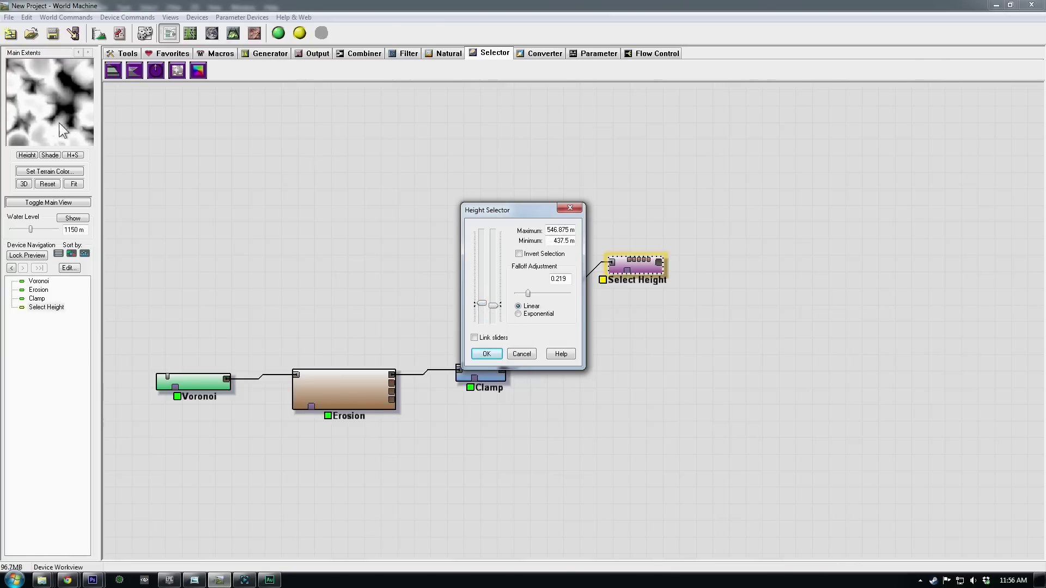
{"action": "left_click", "coordinate": [487, 355]}
{"action": "left_click_drag", "start_coordinate": [644, 270], "coordinate": [635, 286]}
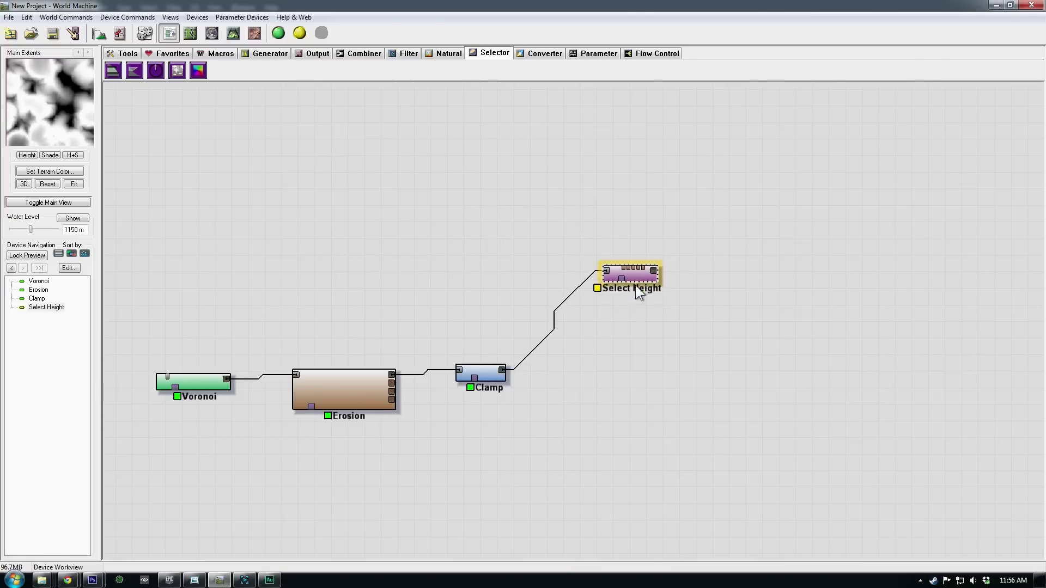
{"action": "right_click_drag", "start_coordinate": [635, 286], "coordinate": [612, 443]}
Place a Chooser device, wire Select Height's output to its control input, then pick a File Input.
{"action": "left_click_drag", "start_coordinate": [624, 358], "coordinate": [610, 364]}
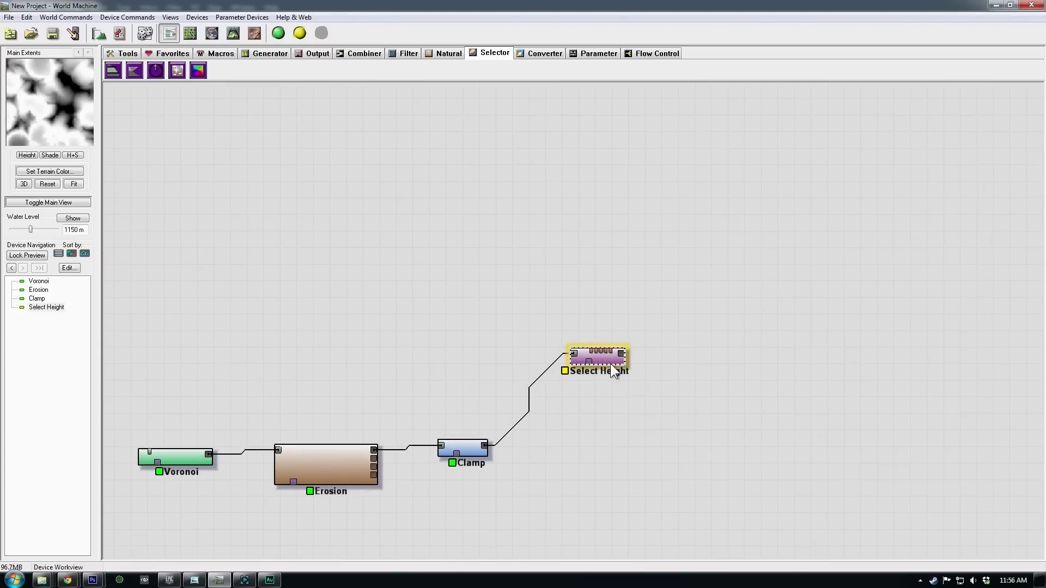
{"action": "right_click_drag", "start_coordinate": [610, 364], "coordinate": [639, 460]}
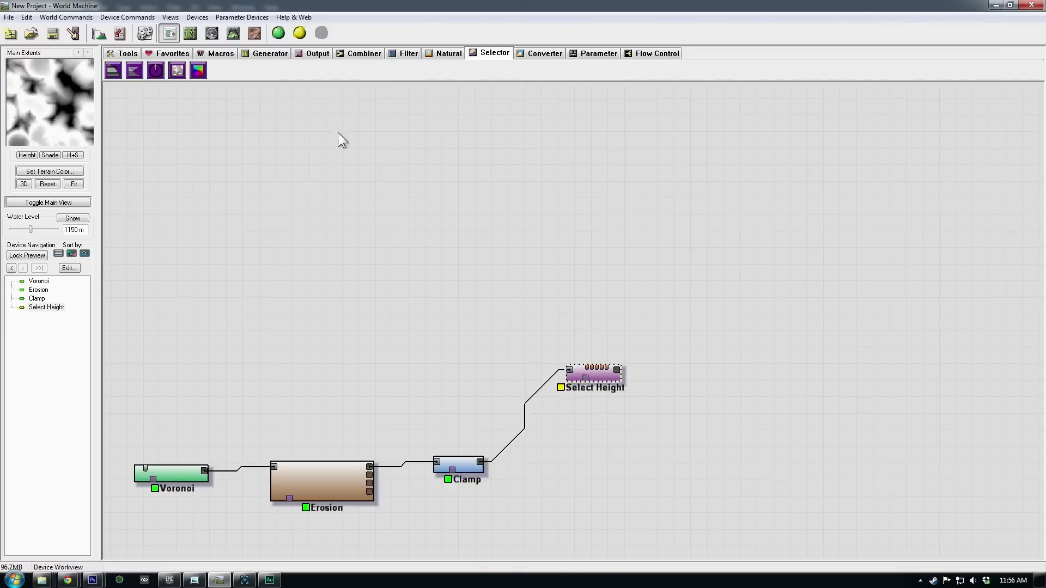
{"action": "left_click", "coordinate": [360, 55]}
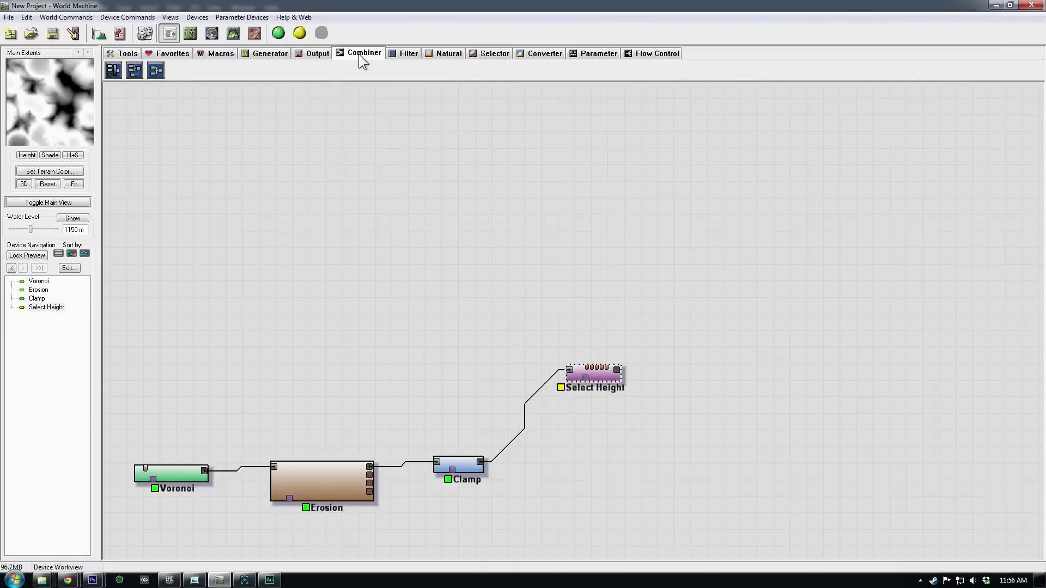
{"action": "left_click", "coordinate": [134, 70]}
{"action": "left_click", "coordinate": [670, 313]}
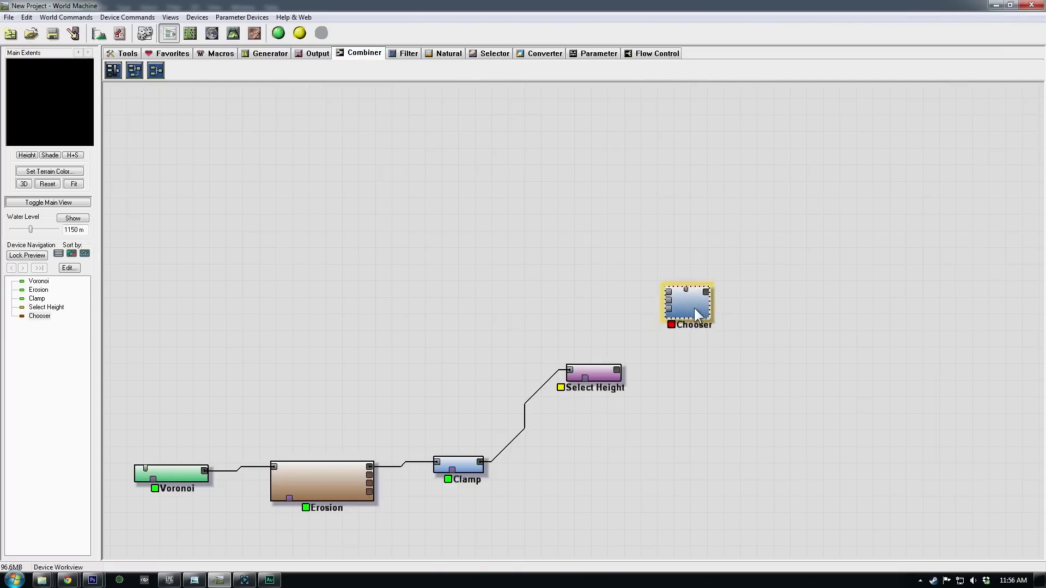
{"action": "left_click_drag", "start_coordinate": [616, 374], "coordinate": [720, 302]}
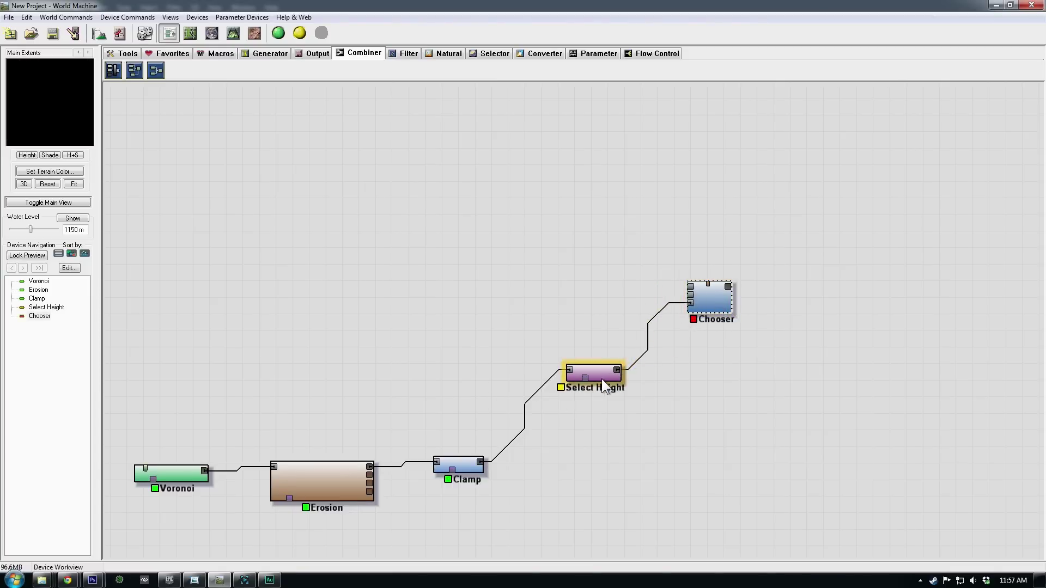
{"action": "middle_click_drag", "start_coordinate": [710, 357], "coordinate": [713, 390]}
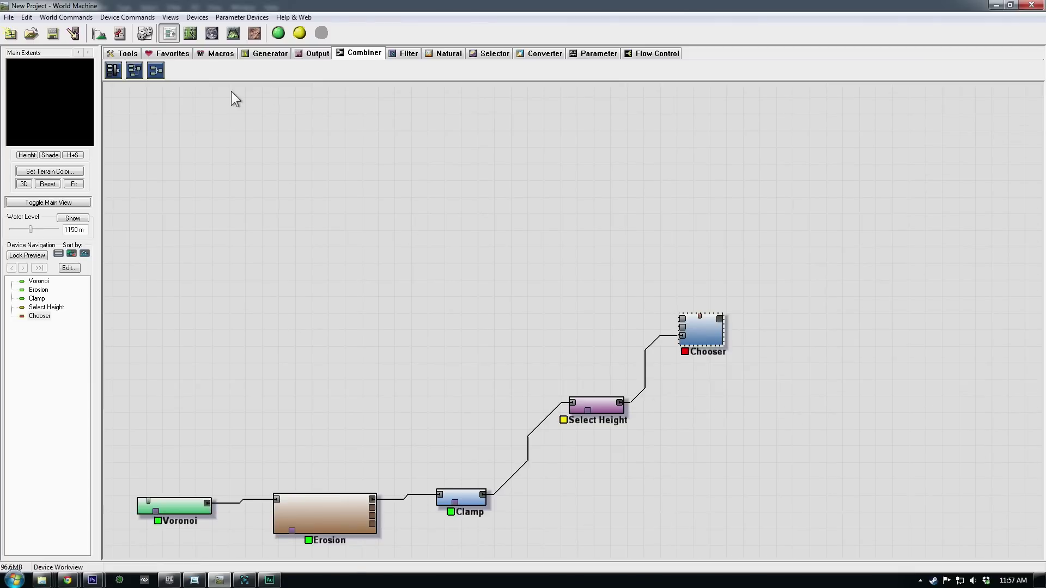
{"action": "left_click", "coordinate": [271, 53]}
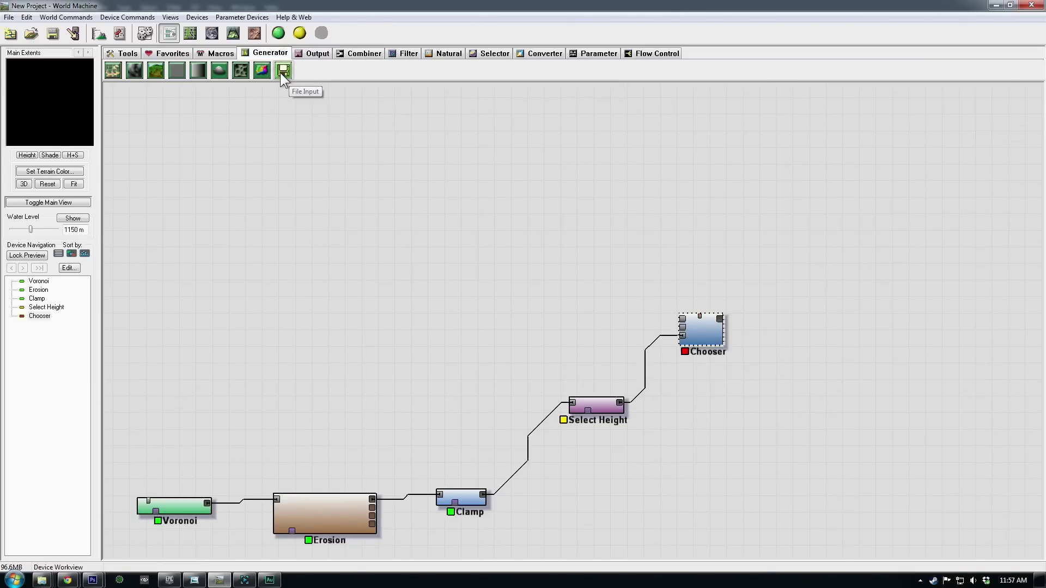
{"action": "left_click", "coordinate": [282, 71]}
Place a File Input device and load the Desert01 texture from the Tiles folder.
{"action": "left_click", "coordinate": [551, 238]}
{"action": "double_click", "coordinate": [552, 239]}
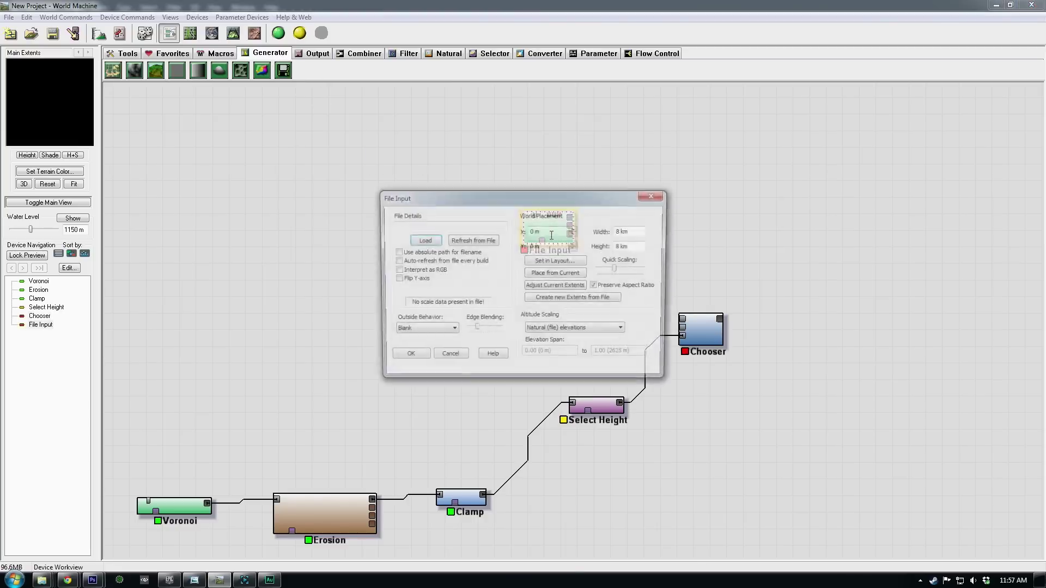
{"action": "left_click", "coordinate": [423, 240]}
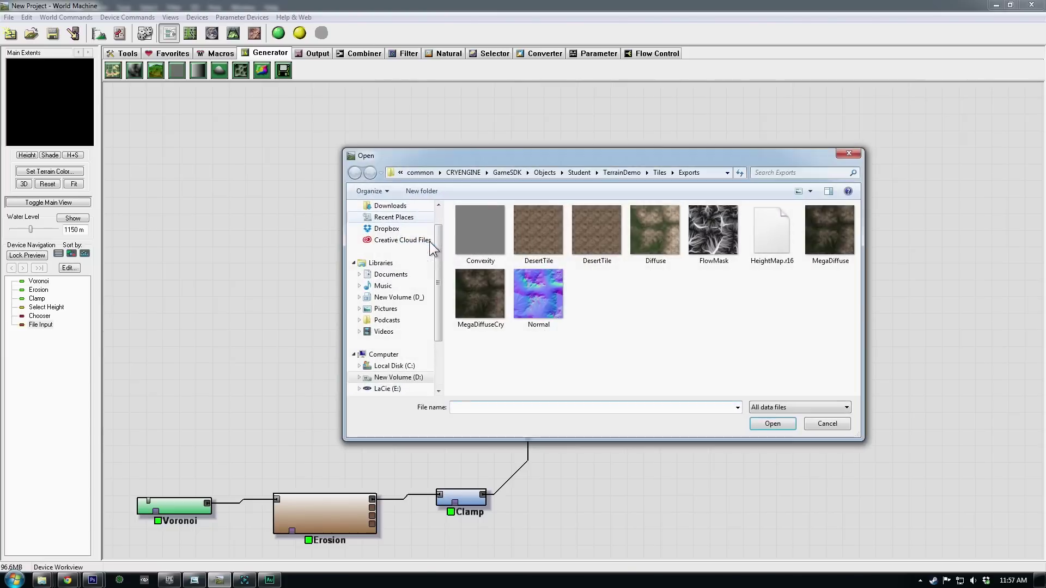
{"action": "left_click", "coordinate": [394, 217]}
{"action": "double_click", "coordinate": [471, 223]}
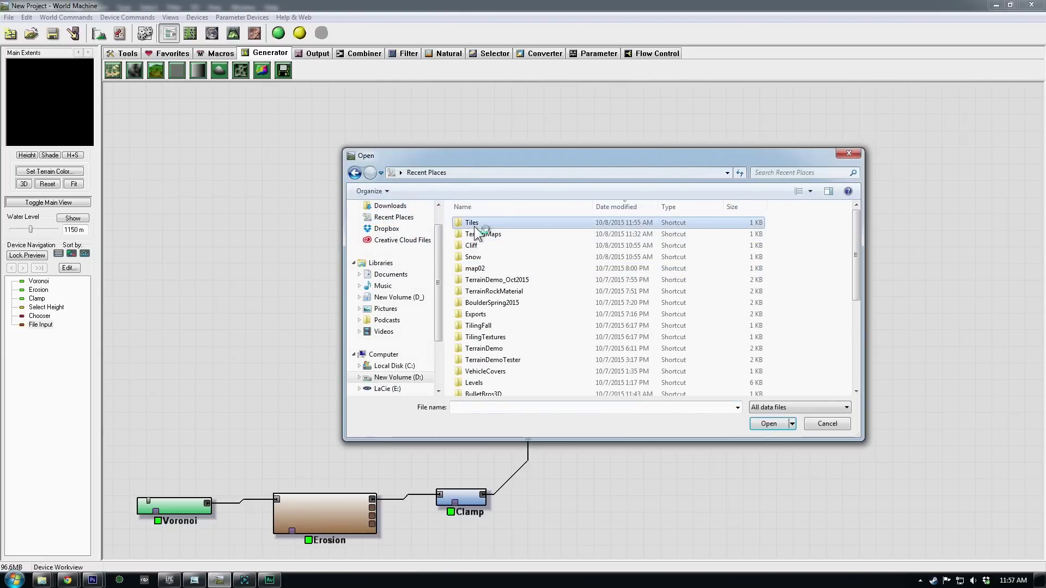
{"action": "left_click", "coordinate": [482, 240]}
{"action": "left_click", "coordinate": [772, 424]}
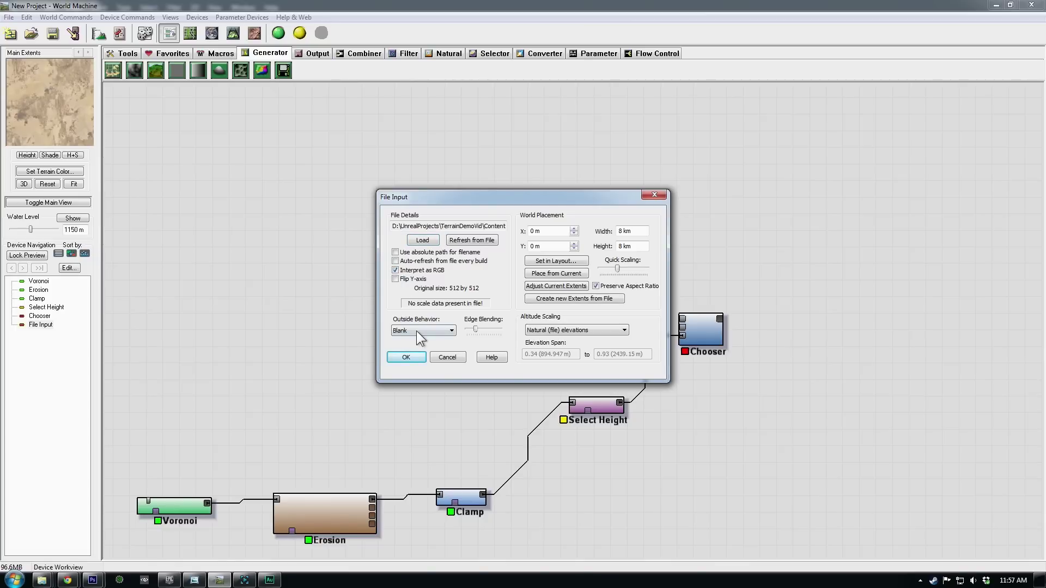
Set Outside Behavior to Tile and Quick Scaling to 2 km by 2 km.
{"action": "left_click", "coordinate": [450, 330]}
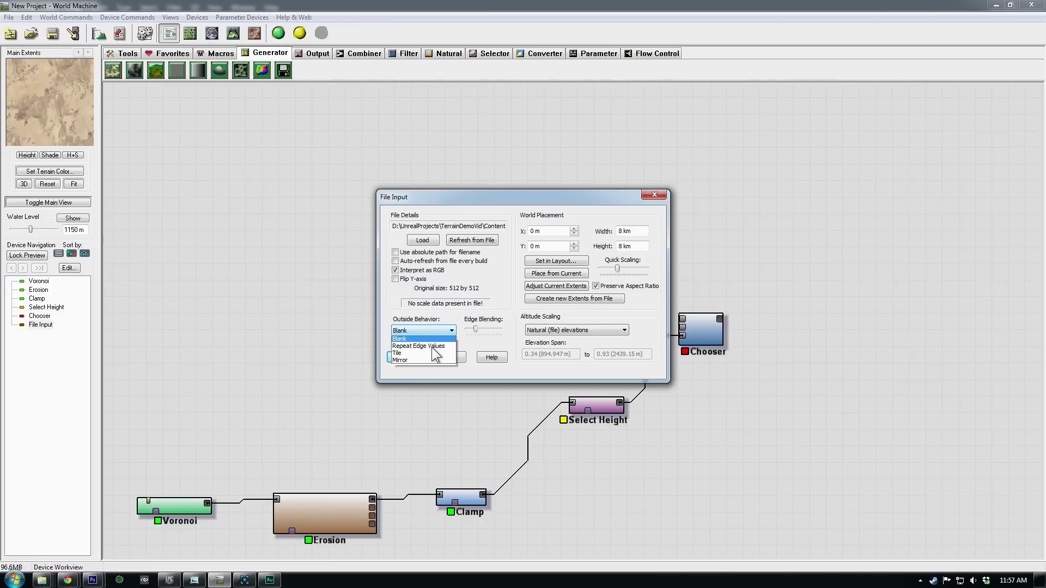
{"action": "left_click", "coordinate": [398, 355]}
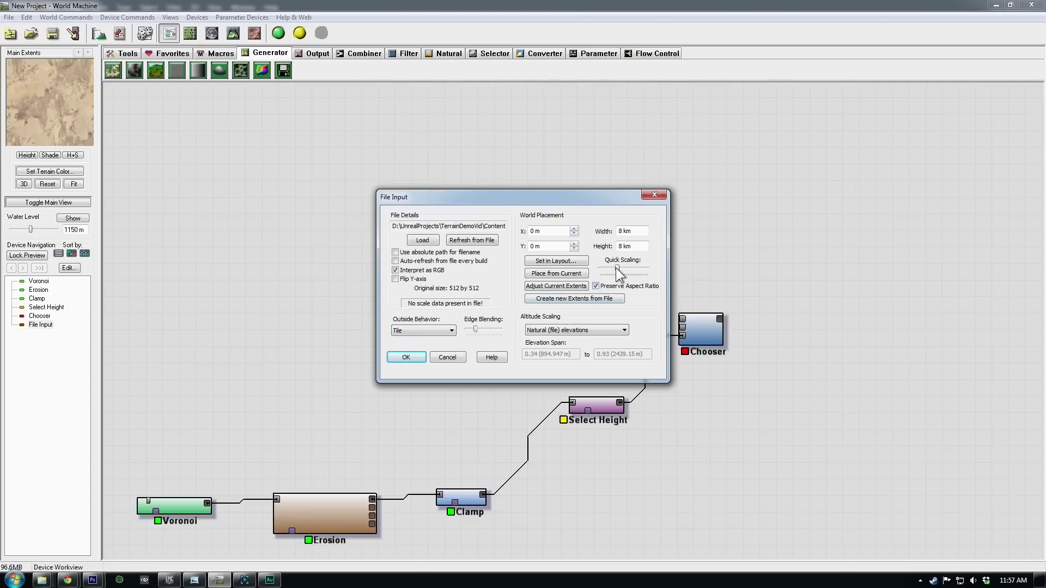
{"action": "left_click_drag", "start_coordinate": [617, 266], "coordinate": [610, 267]}
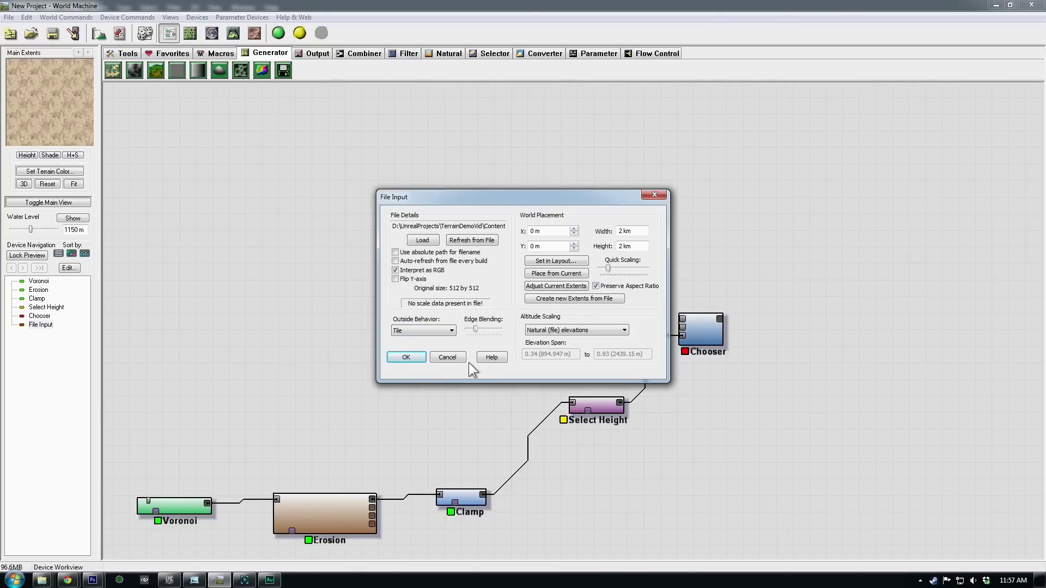
{"action": "left_click", "coordinate": [407, 357]}
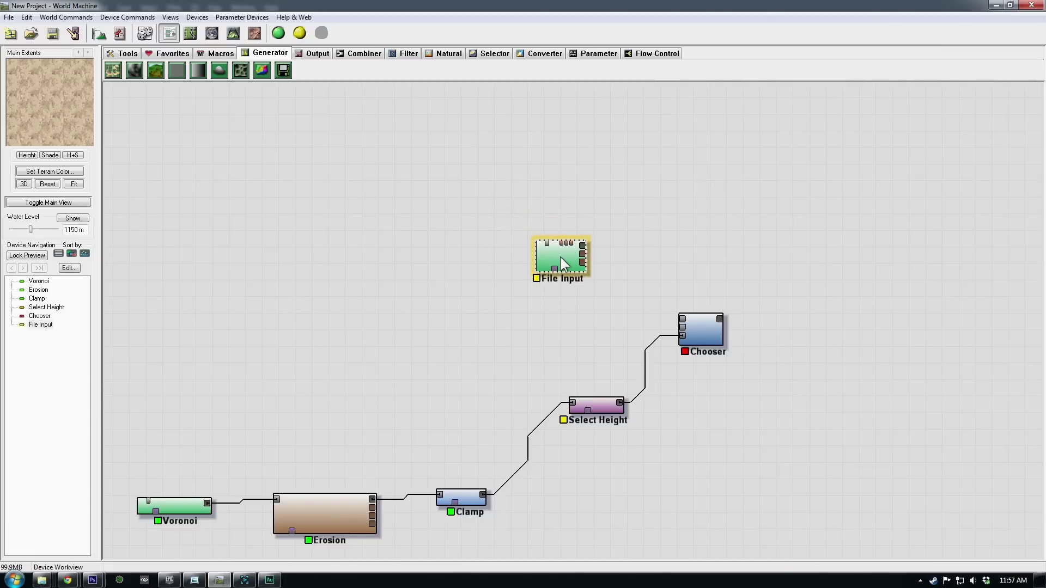
Wire the desert File Input into Chooser Input A and paste a duplicate below it.
{"action": "left_click_drag", "start_coordinate": [582, 246], "coordinate": [683, 325]}
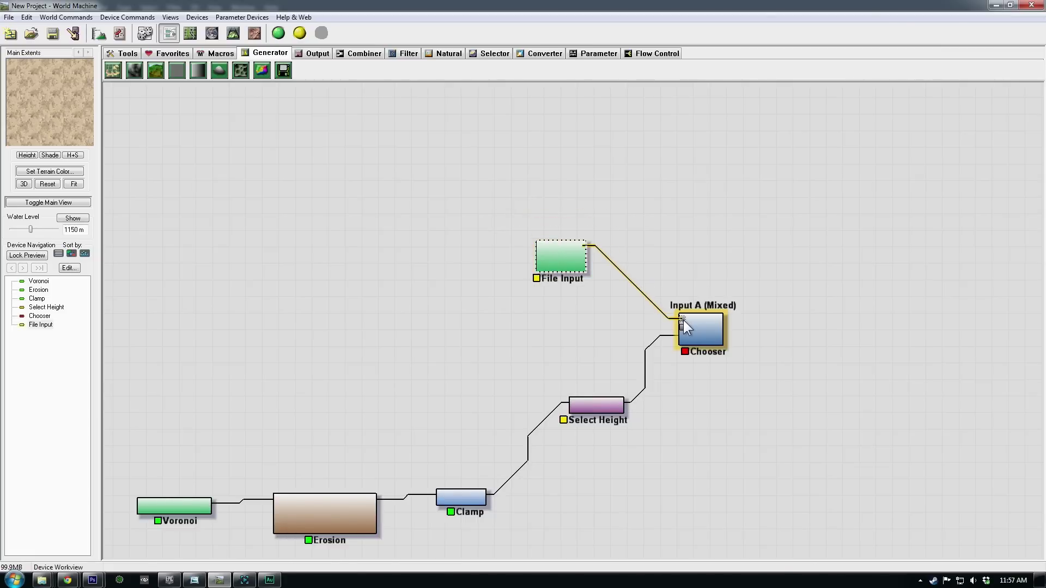
{"action": "left_click", "coordinate": [560, 260]}
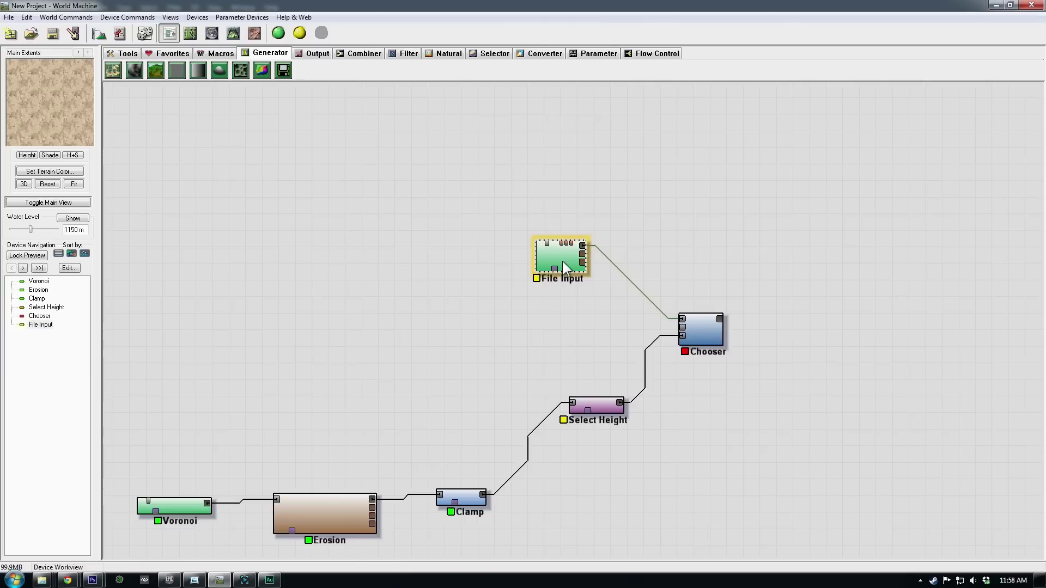
{"action": "key", "text": "ctrl+c"}
{"action": "key", "text": "ctrl+v"}
{"action": "left_click_drag", "start_coordinate": [570, 266], "coordinate": [567, 309]}
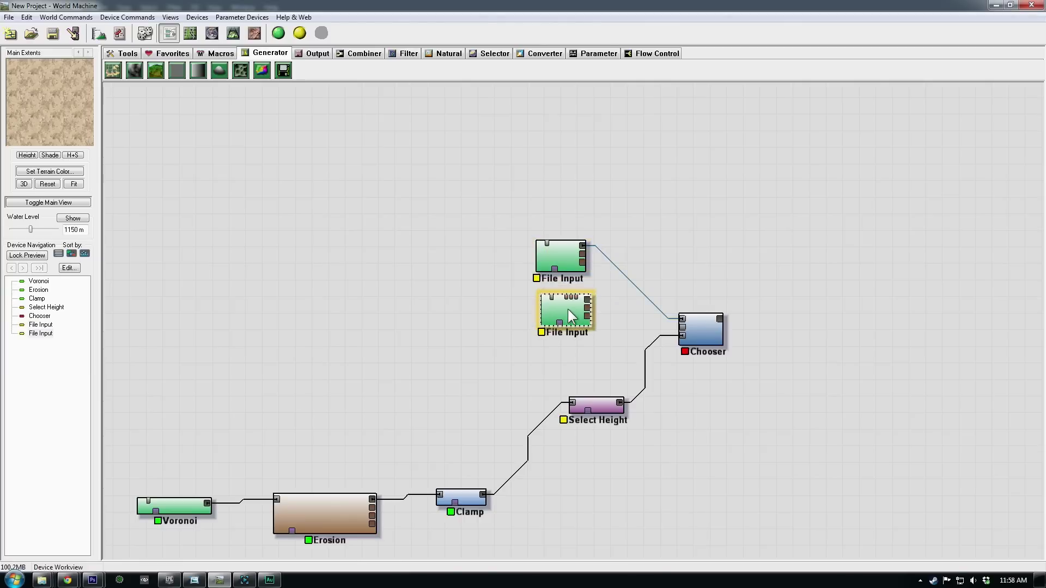
Load Grass01 into the duplicate File Input and wire it into the Chooser's next input.
{"action": "double_click", "coordinate": [569, 316]}
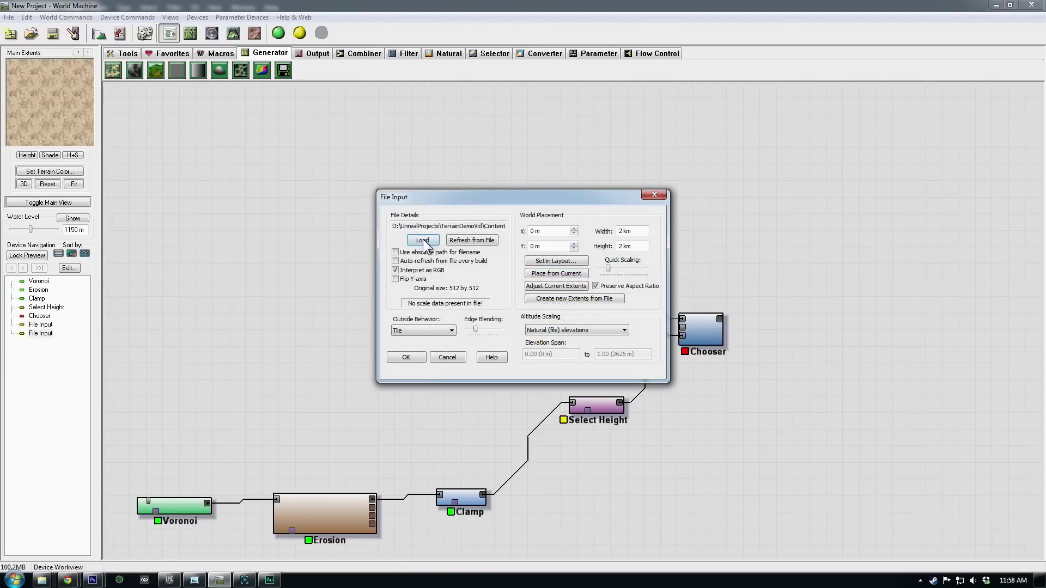
{"action": "left_click", "coordinate": [423, 240]}
{"action": "left_click", "coordinate": [539, 229]}
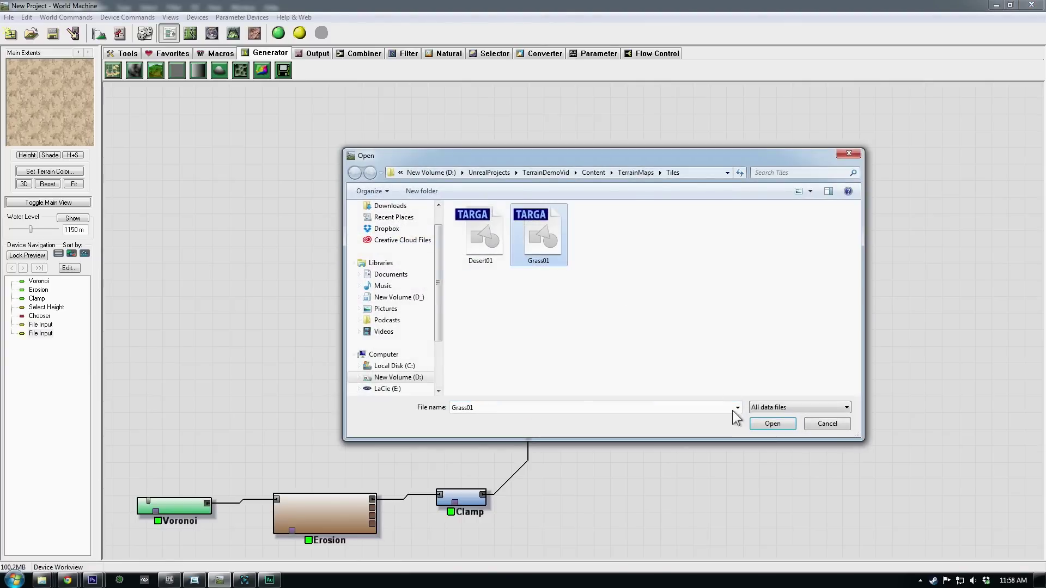
{"action": "left_click", "coordinate": [771, 424]}
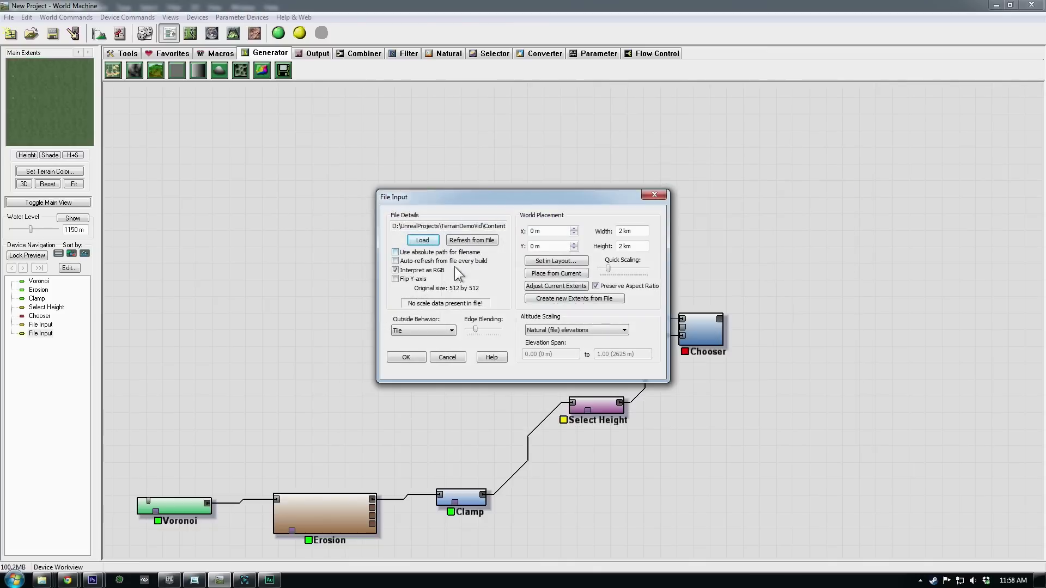
{"action": "left_click", "coordinate": [410, 358]}
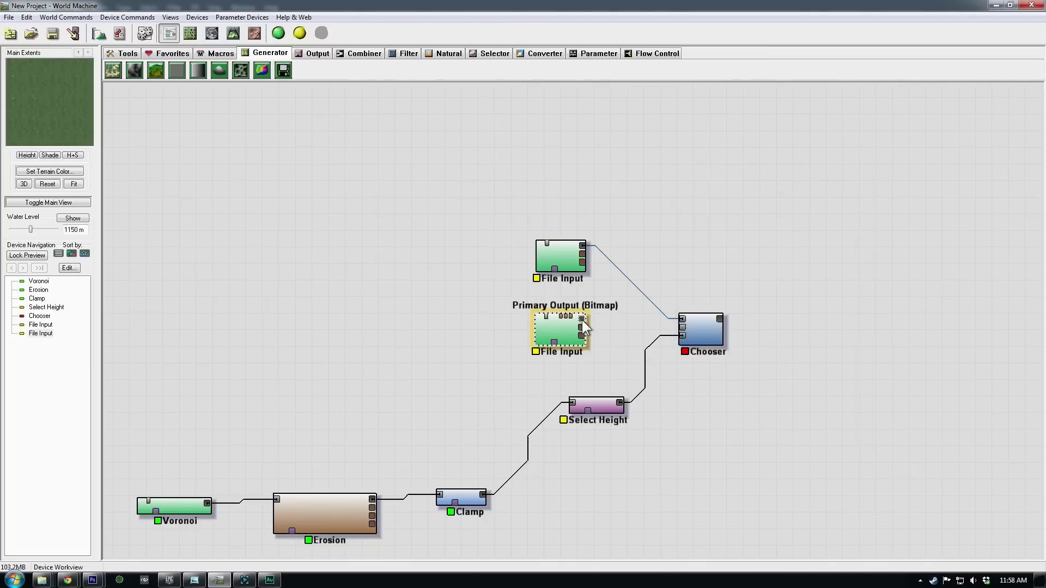
{"action": "left_click_drag", "start_coordinate": [582, 319], "coordinate": [707, 329]}
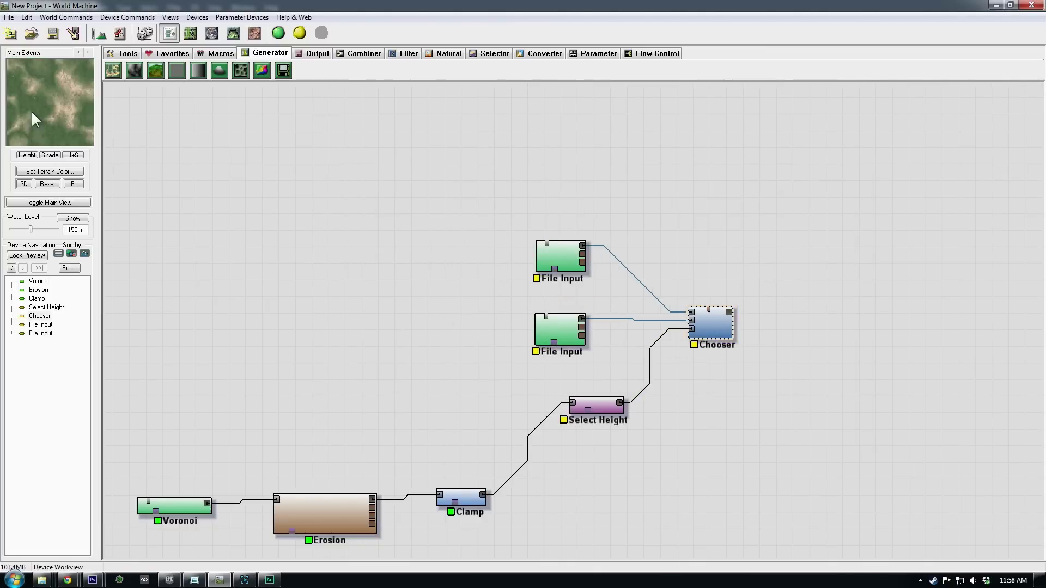
{"action": "right_click_drag", "start_coordinate": [644, 444], "coordinate": [572, 421]}
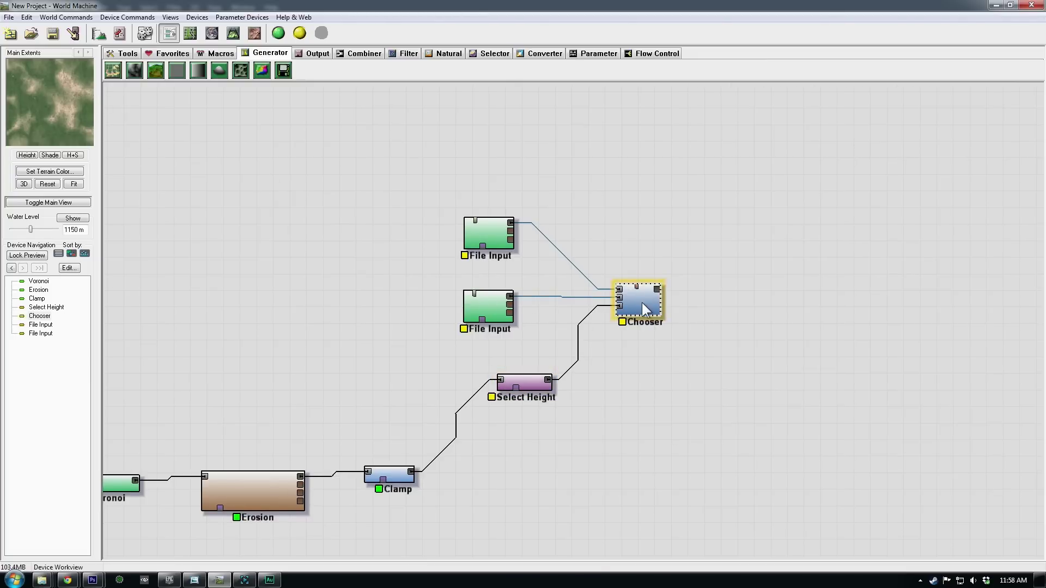
Rearrange the Chooser, Clamp and Select Height nodes, then place an Overlay View device.
{"action": "left_click_drag", "start_coordinate": [642, 304], "coordinate": [639, 293]}
{"action": "right_click_drag", "start_coordinate": [651, 388], "coordinate": [603, 328]}
{"action": "left_click_drag", "start_coordinate": [349, 420], "coordinate": [349, 404]}
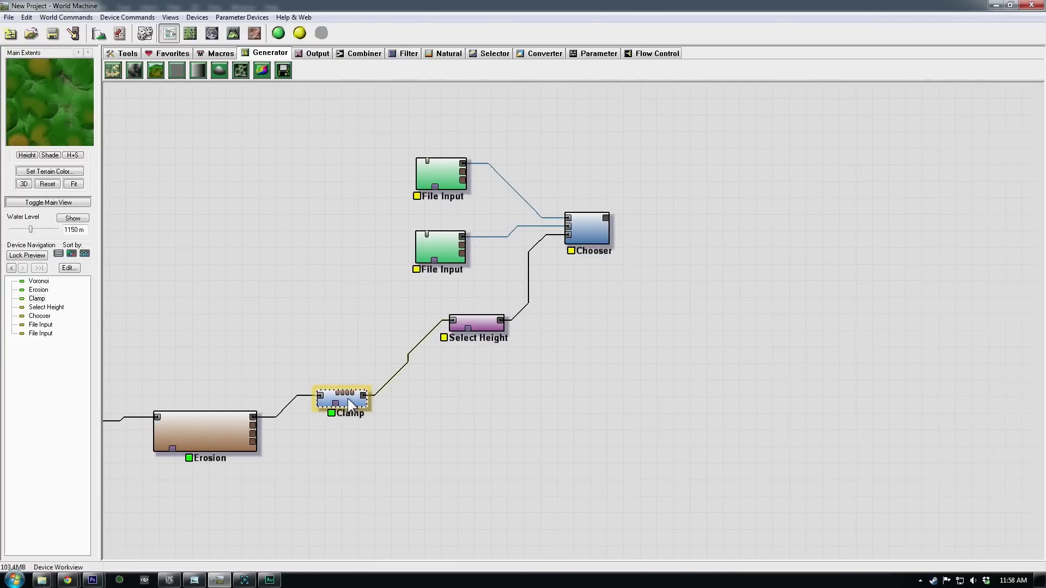
{"action": "left_click_drag", "start_coordinate": [487, 326], "coordinate": [481, 308]}
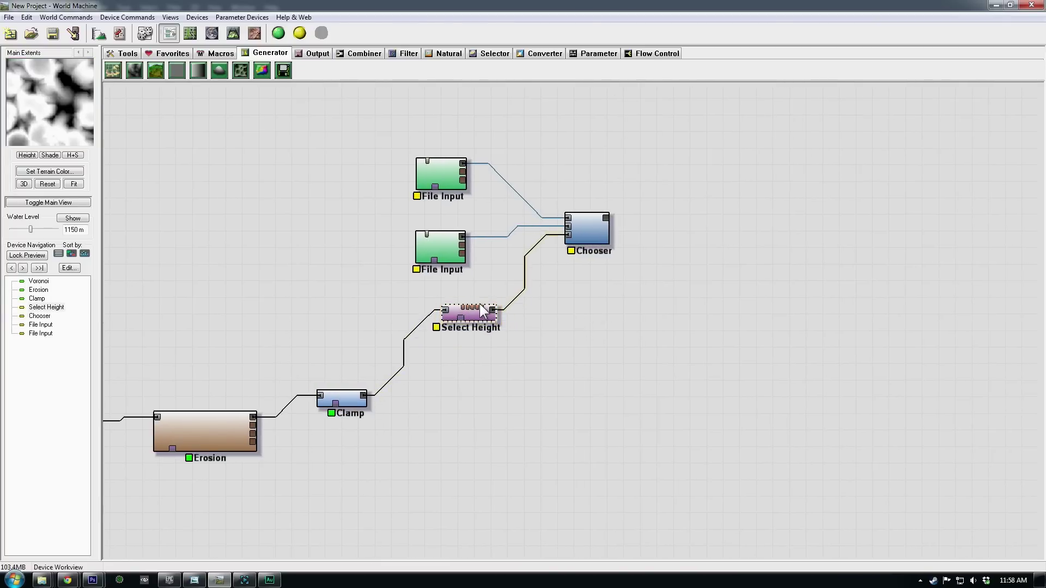
{"action": "left_click", "coordinate": [316, 57]}
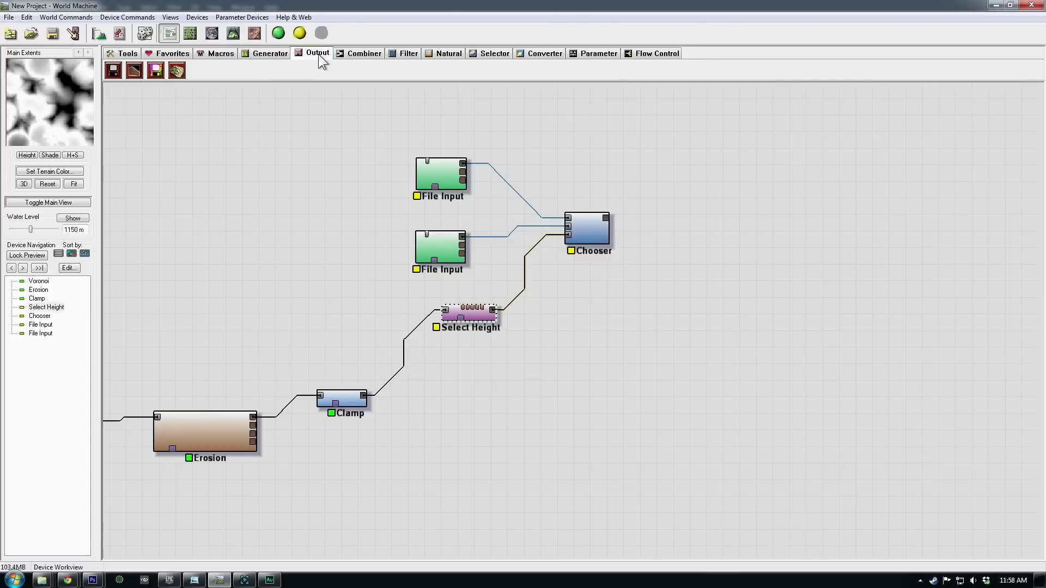
{"action": "left_click", "coordinate": [177, 70]}
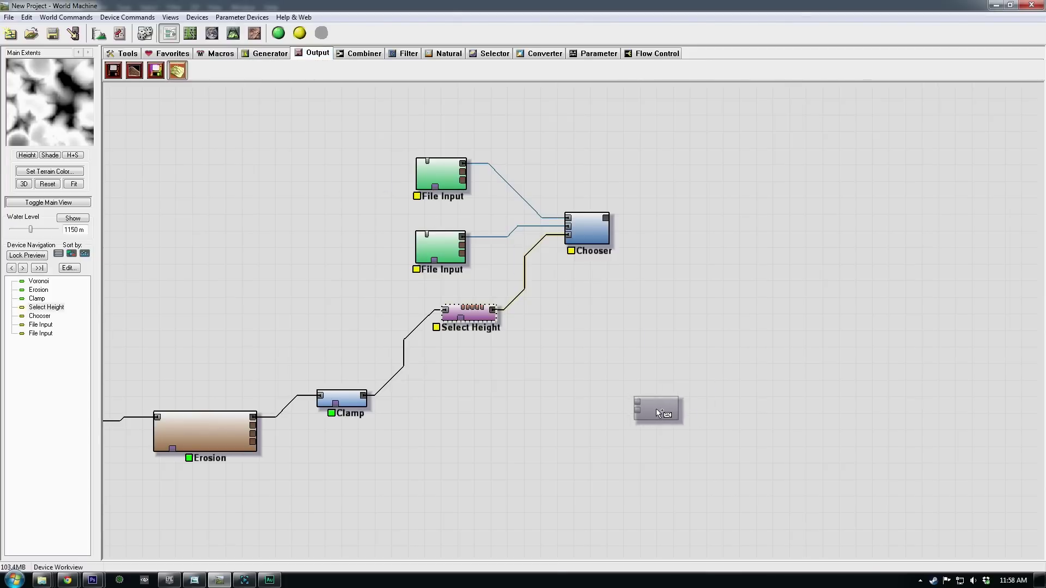
{"action": "left_click", "coordinate": [658, 409]}
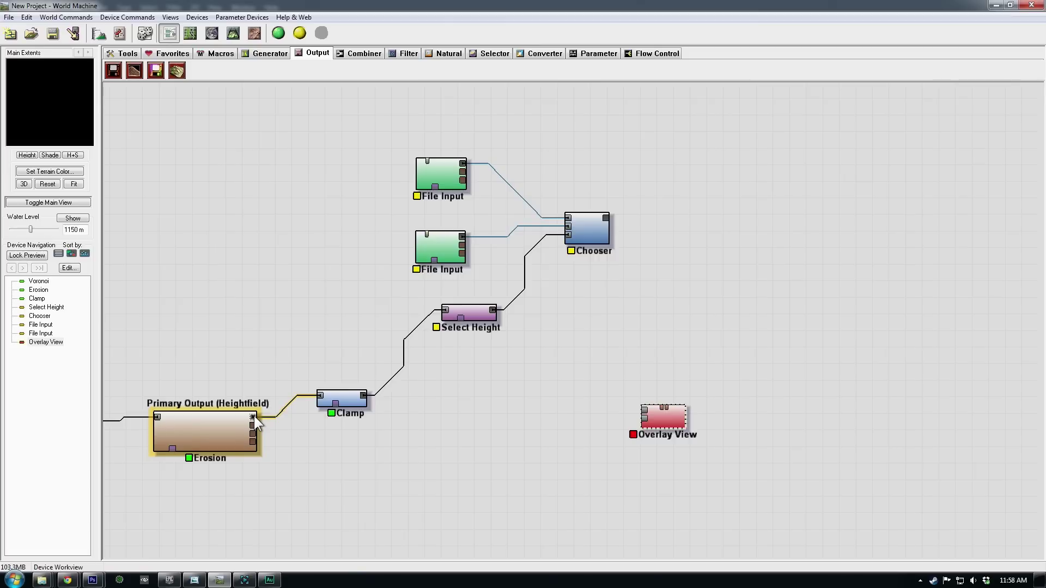
Wire Clamp's heights and the Chooser's textures into Overlay View and show the 3D view.
{"action": "left_click_drag", "start_coordinate": [253, 417], "coordinate": [536, 427]}
{"action": "left_click", "coordinate": [655, 426]}
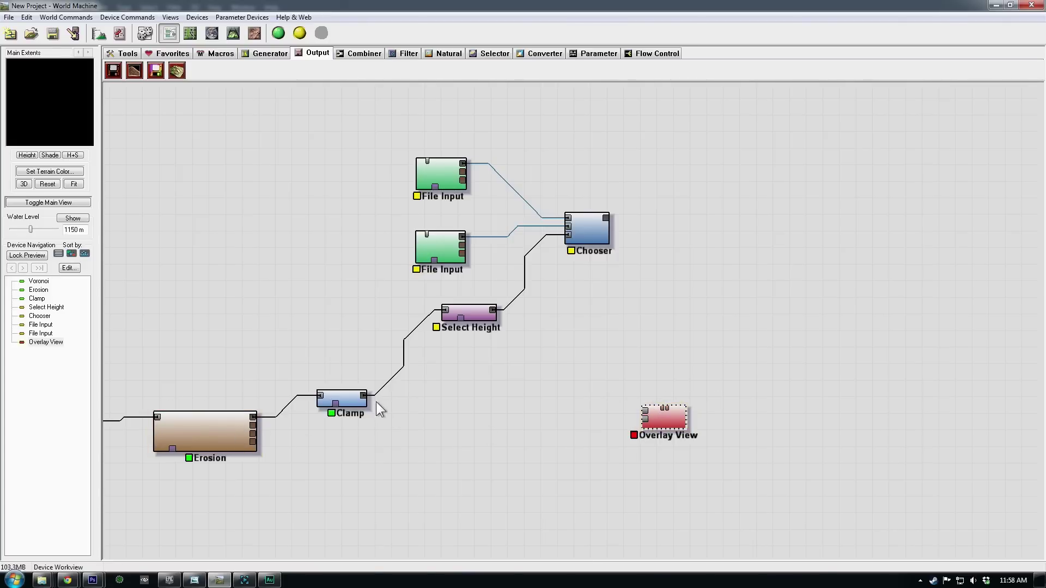
{"action": "left_click_drag", "start_coordinate": [363, 395], "coordinate": [708, 427]}
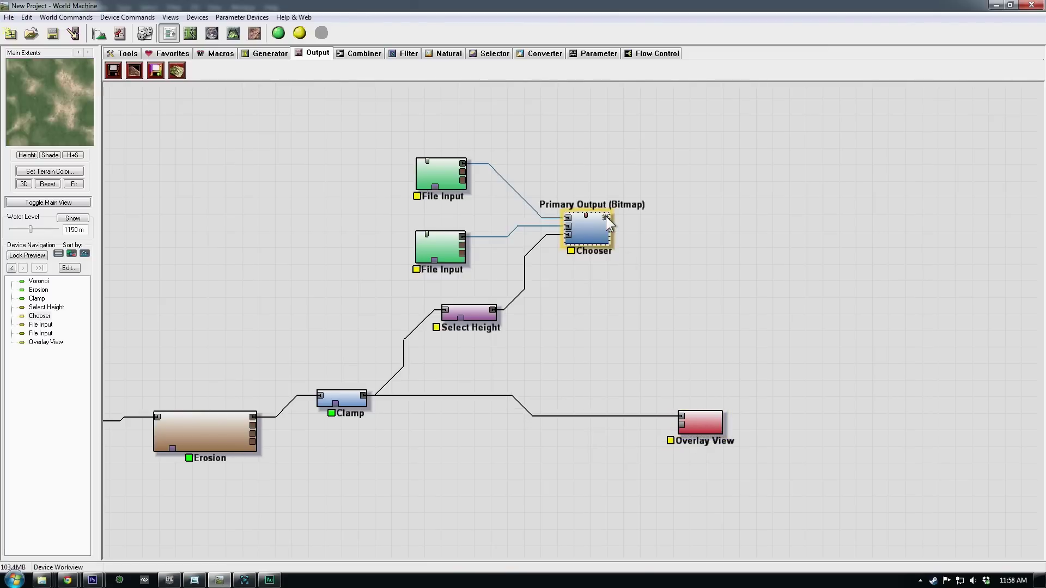
{"action": "left_click_drag", "start_coordinate": [606, 217], "coordinate": [706, 426]}
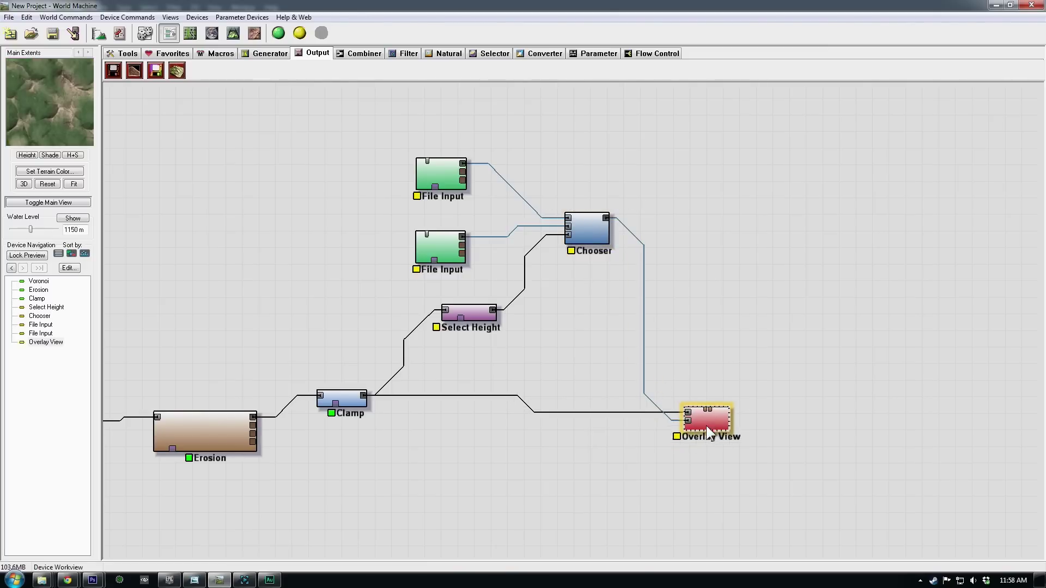
{"action": "left_click", "coordinate": [233, 34]}
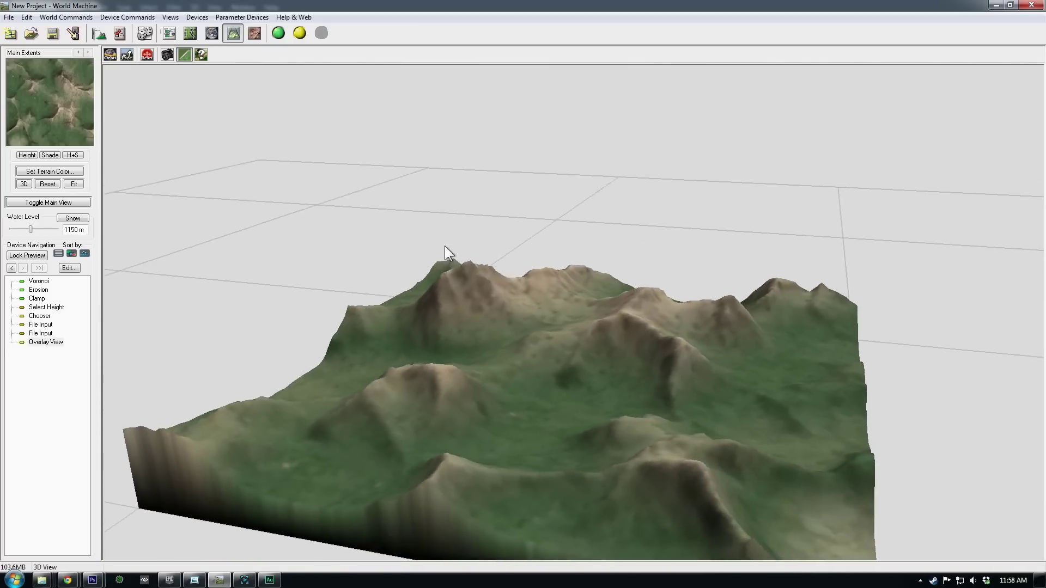
Build the full graph at 2048 x 2048 and orbit the textured terrain to inspect its ridges.
{"action": "left_click_drag", "start_coordinate": [444, 246], "coordinate": [351, 92]}
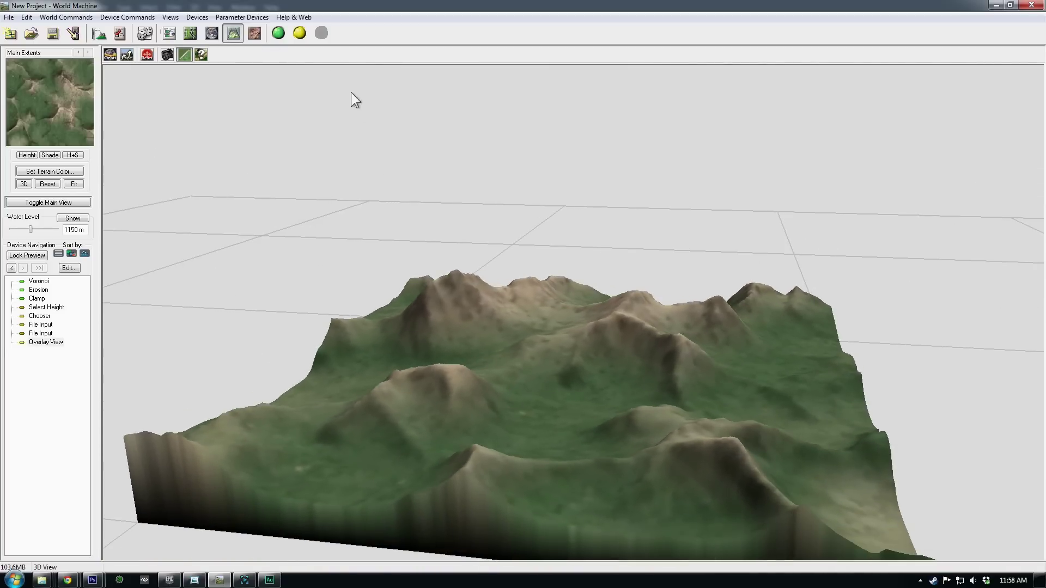
{"action": "left_click", "coordinate": [275, 33]}
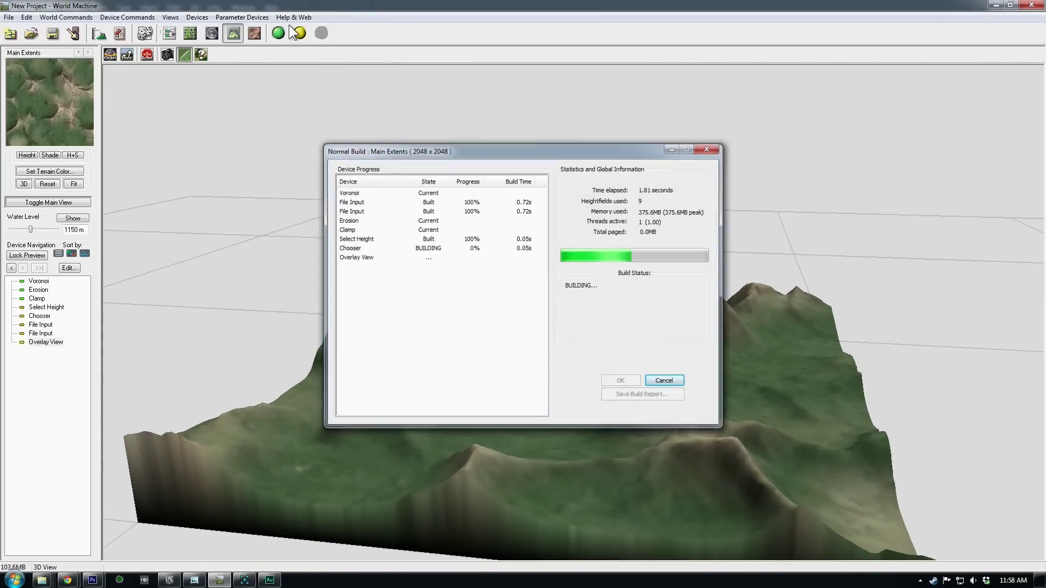
{"action": "left_click_drag", "start_coordinate": [686, 189], "coordinate": [681, 363]}
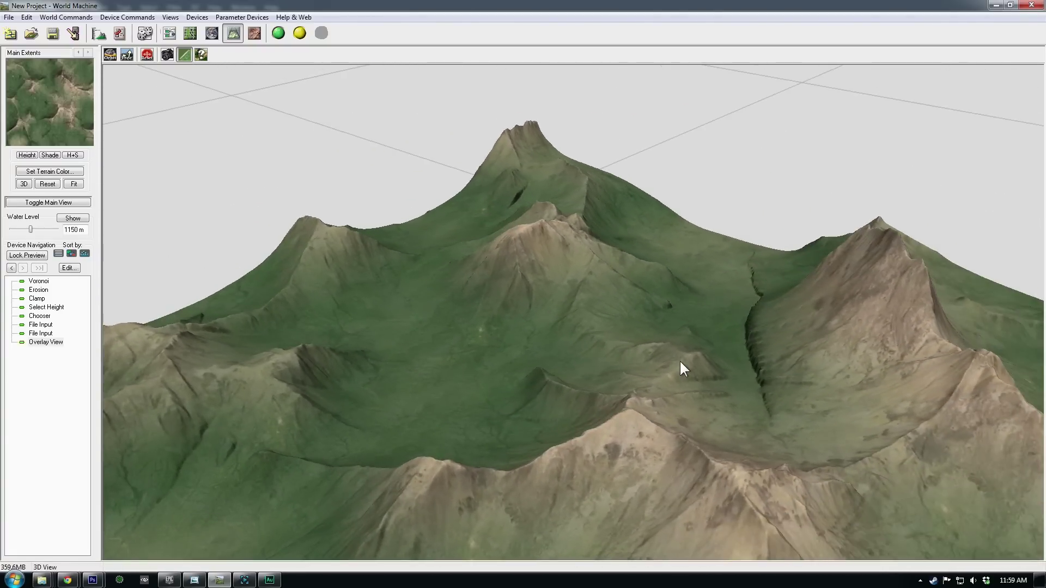
{"action": "left_click_drag", "start_coordinate": [555, 419], "coordinate": [470, 483]}
{"action": "left_click_drag", "start_coordinate": [394, 435], "coordinate": [735, 188]}
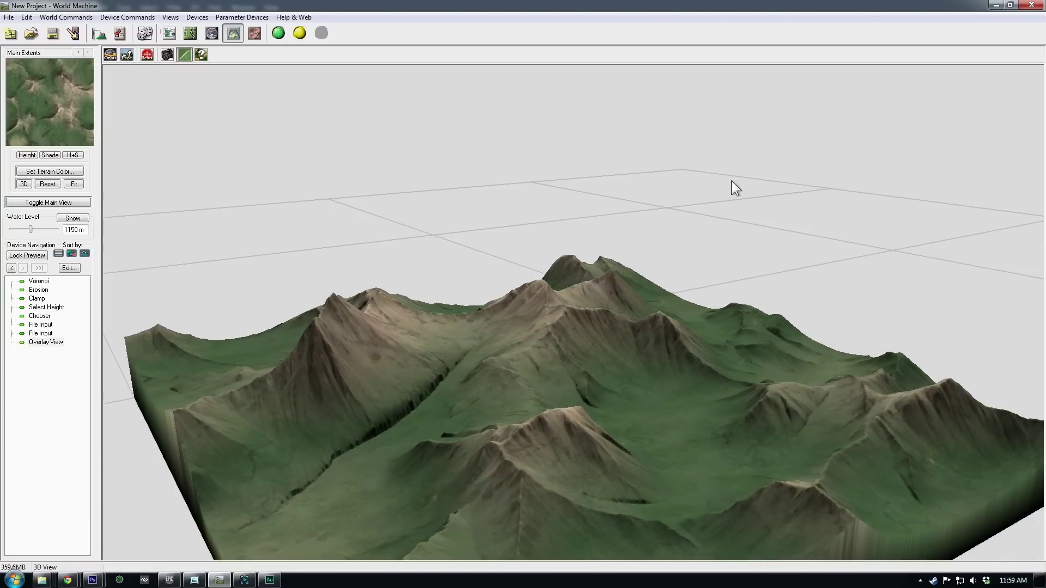
{"action": "left_click_drag", "start_coordinate": [567, 315], "coordinate": [600, 196]}
{"action": "left_click_drag", "start_coordinate": [537, 313], "coordinate": [590, 318]}
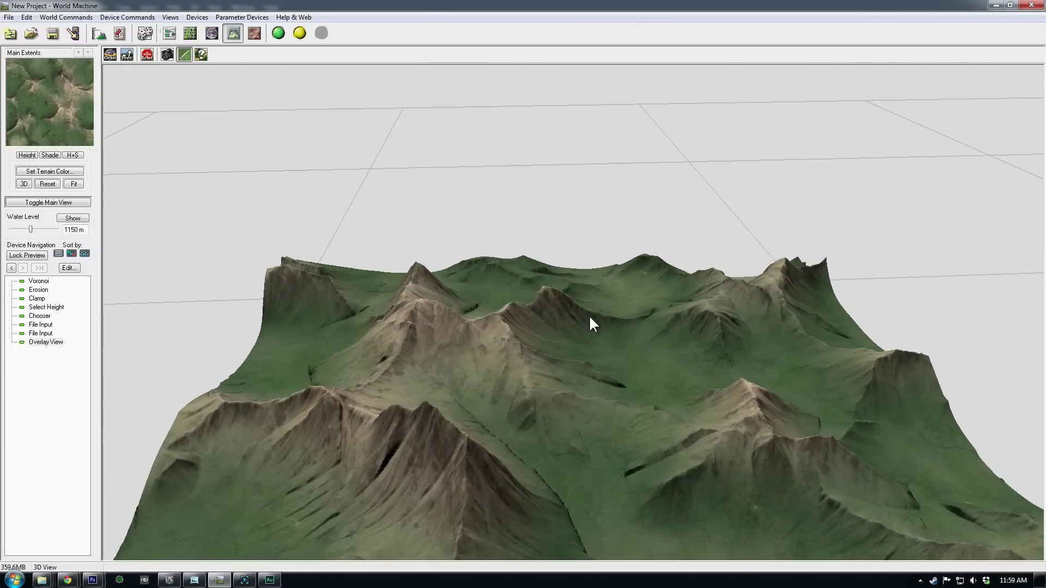
{"action": "left_click", "coordinate": [185, 55]}
Back in the device graph, add a Select Slope device fed by Clamp's output.
{"action": "left_click", "coordinate": [170, 34]}
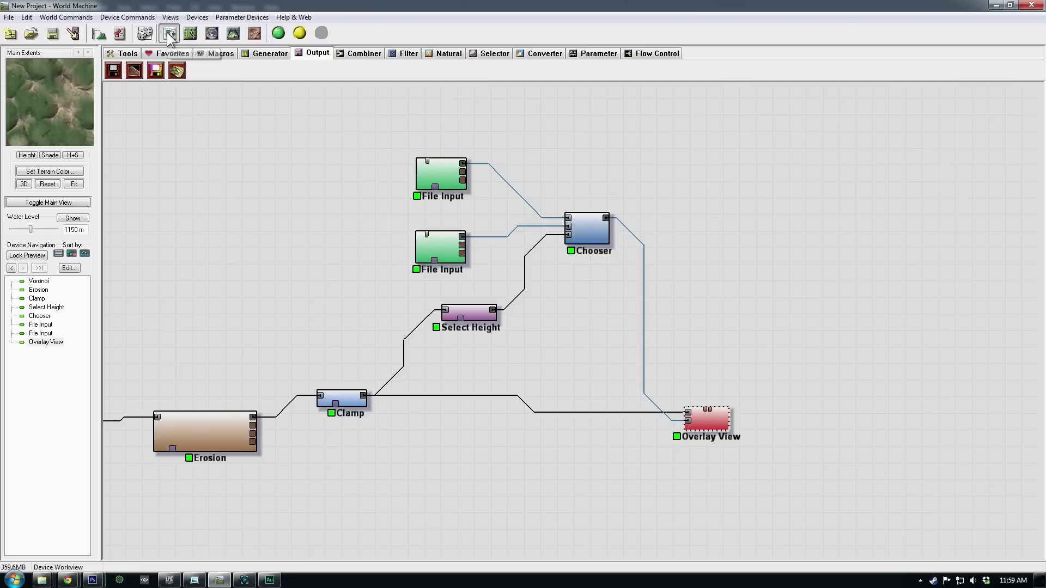
{"action": "left_click_drag", "start_coordinate": [696, 416], "coordinate": [759, 430]}
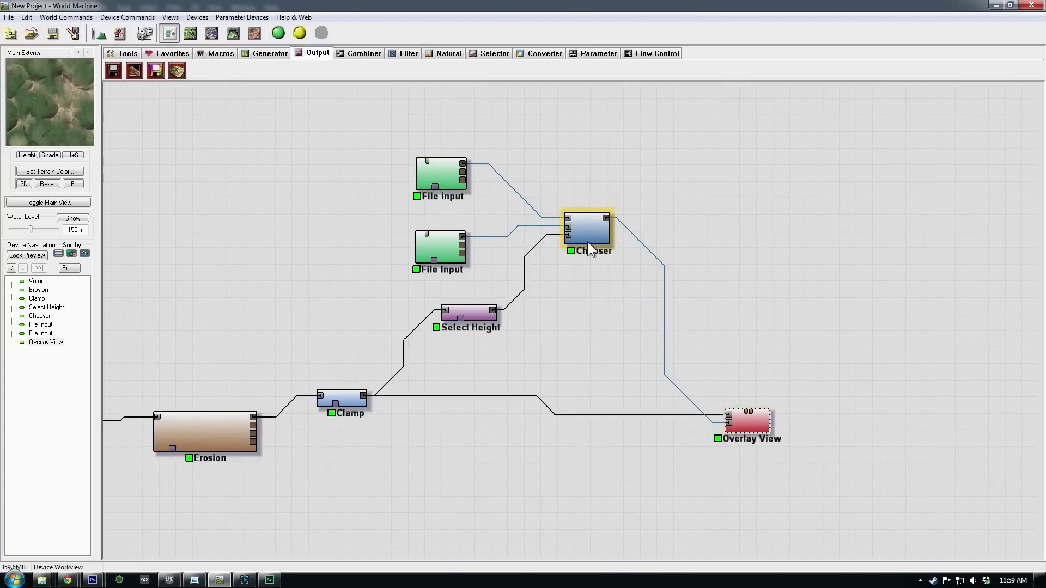
{"action": "scroll", "coordinate": [562, 327], "scroll_direction": "up", "scroll_amount": 3}
{"action": "left_click", "coordinate": [461, 322]}
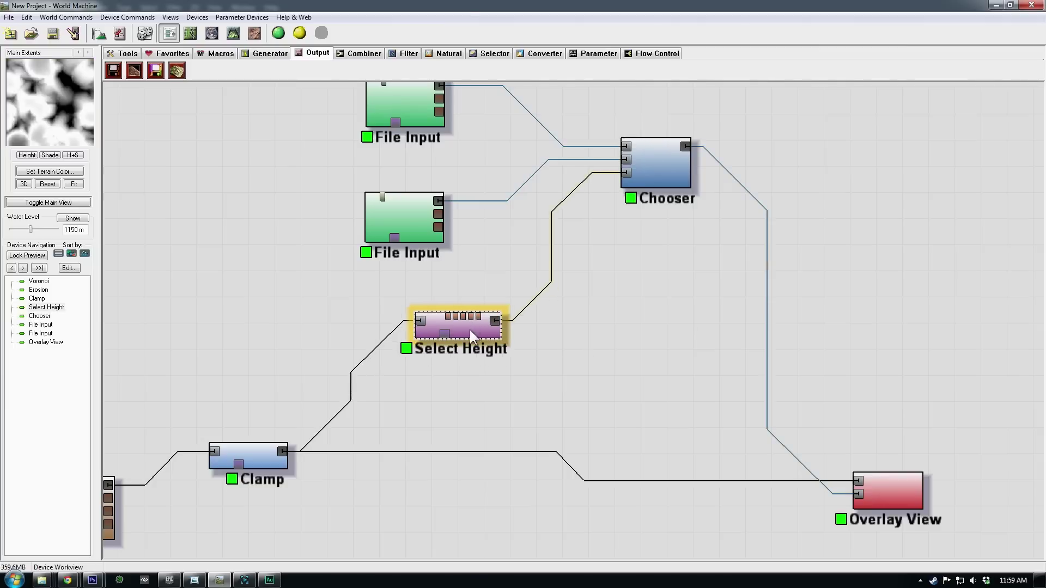
{"action": "left_click_drag", "start_coordinate": [469, 329], "coordinate": [462, 334]}
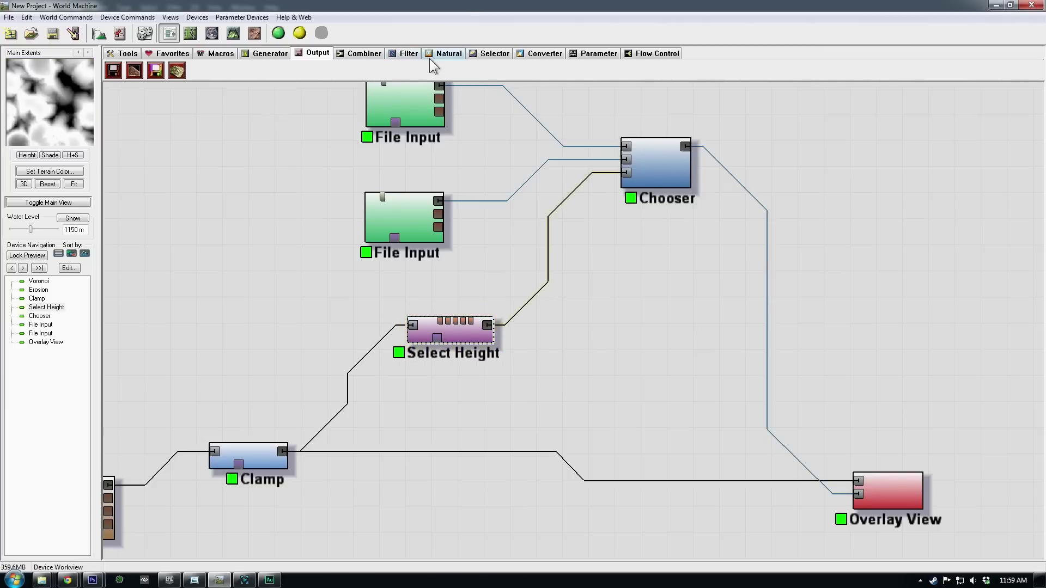
{"action": "left_click", "coordinate": [493, 54]}
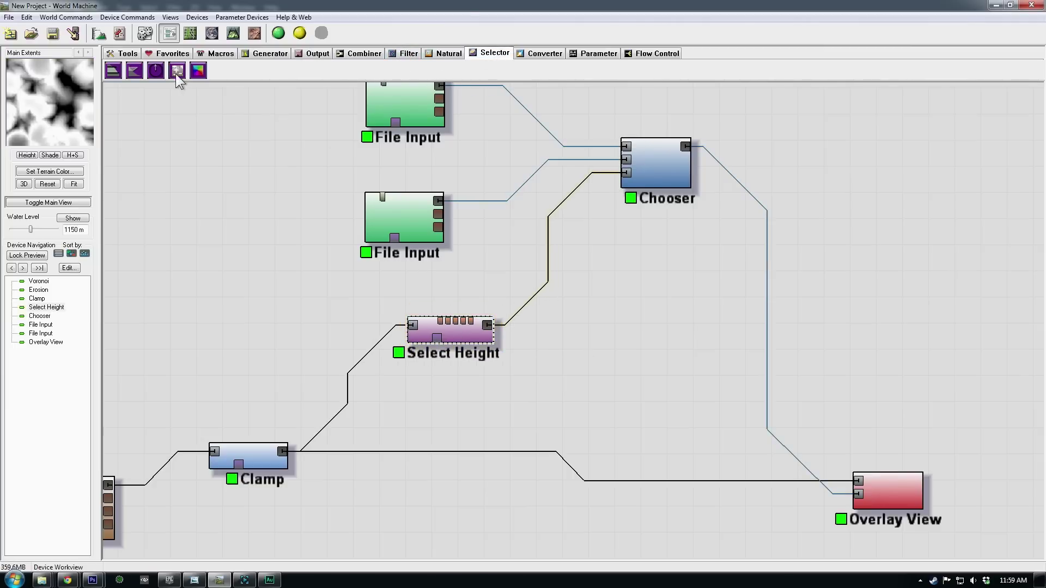
{"action": "left_click", "coordinate": [134, 70]}
{"action": "left_click", "coordinate": [586, 376]}
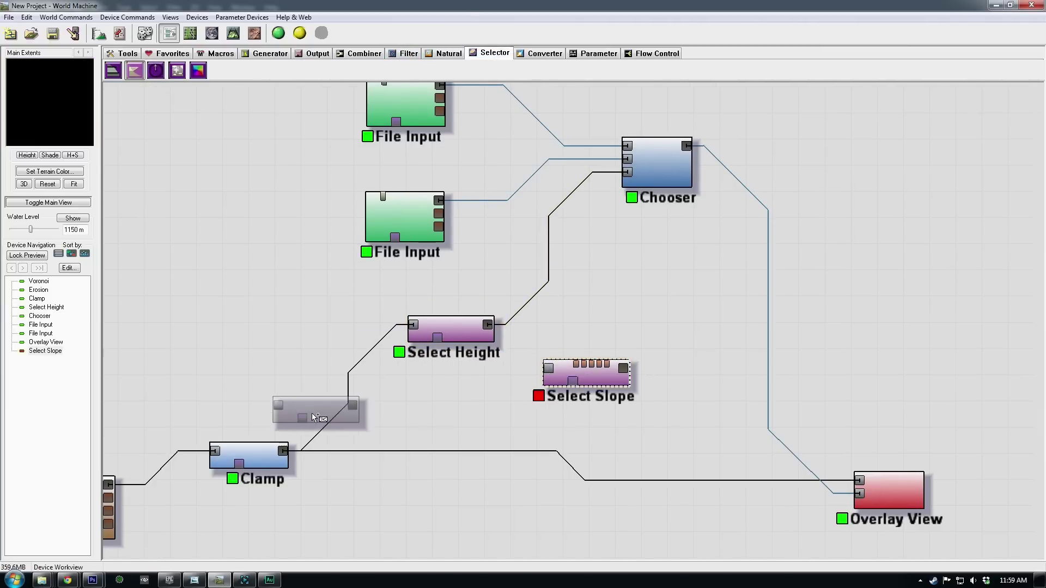
{"action": "left_click", "coordinate": [283, 452]}
{"action": "left_click_drag", "start_coordinate": [287, 452], "coordinate": [588, 398]}
Set Select Slope to slopes 0.240–0.438 with a 0.53 falloff.
{"action": "double_click", "coordinate": [587, 397]}
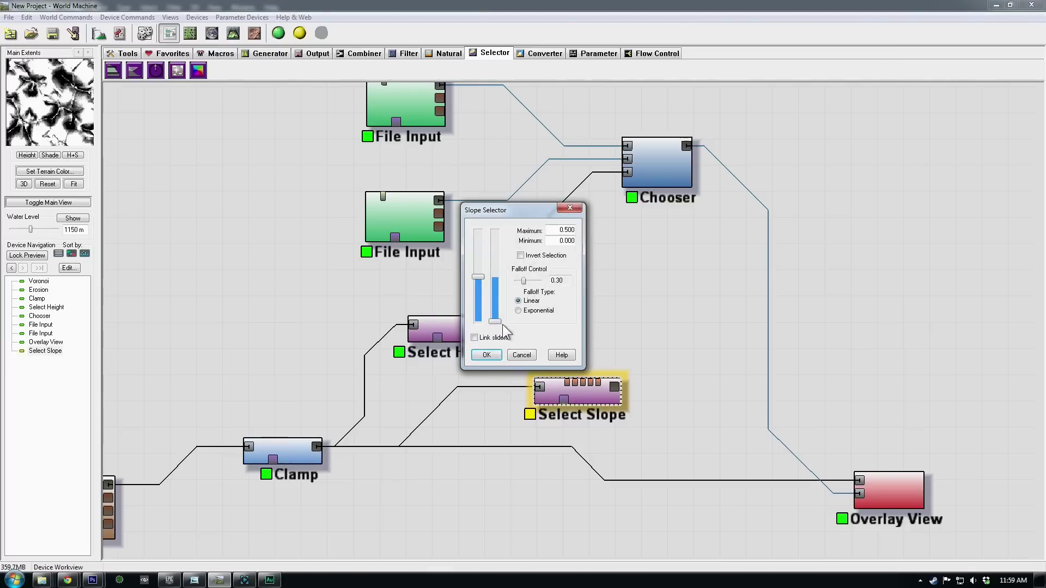
{"action": "mouse_move", "coordinate": [479, 276]}
{"action": "left_mouse_down"}
{"action": "mouse_move", "coordinate": [469, 298]}
{"action": "mouse_move", "coordinate": [497, 297]}
{"action": "mouse_move", "coordinate": [495, 310]}
{"action": "mouse_move", "coordinate": [475, 282]}
{"action": "left_mouse_up"}
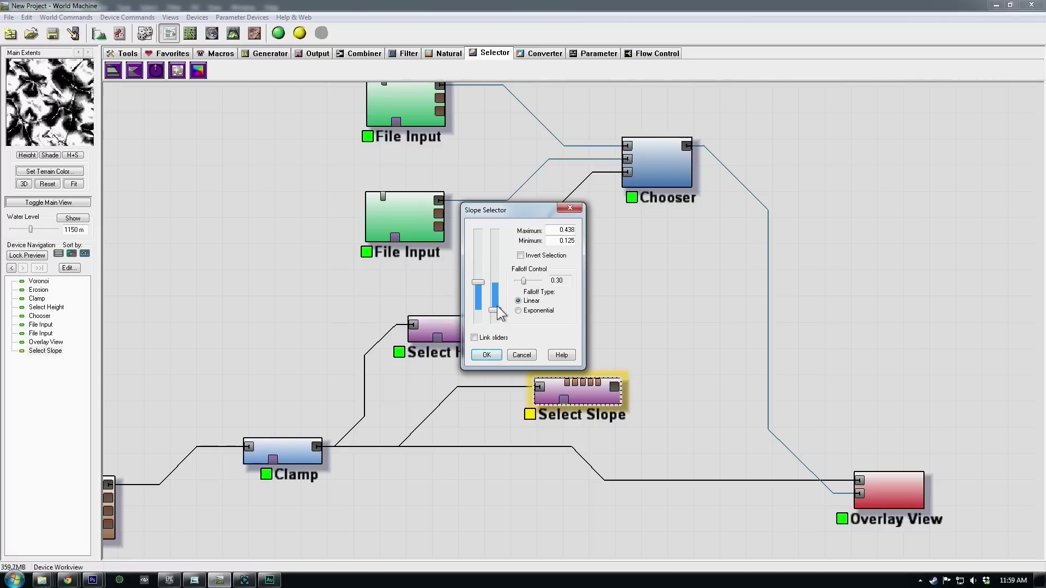
{"action": "left_click_drag", "start_coordinate": [497, 312], "coordinate": [501, 305]}
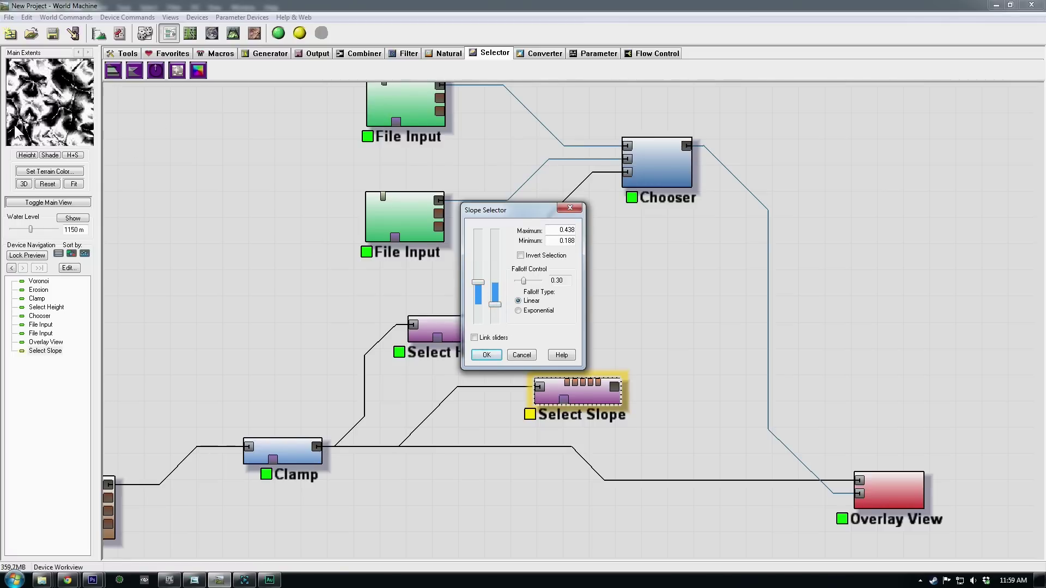
{"action": "left_click_drag", "start_coordinate": [497, 303], "coordinate": [495, 299]}
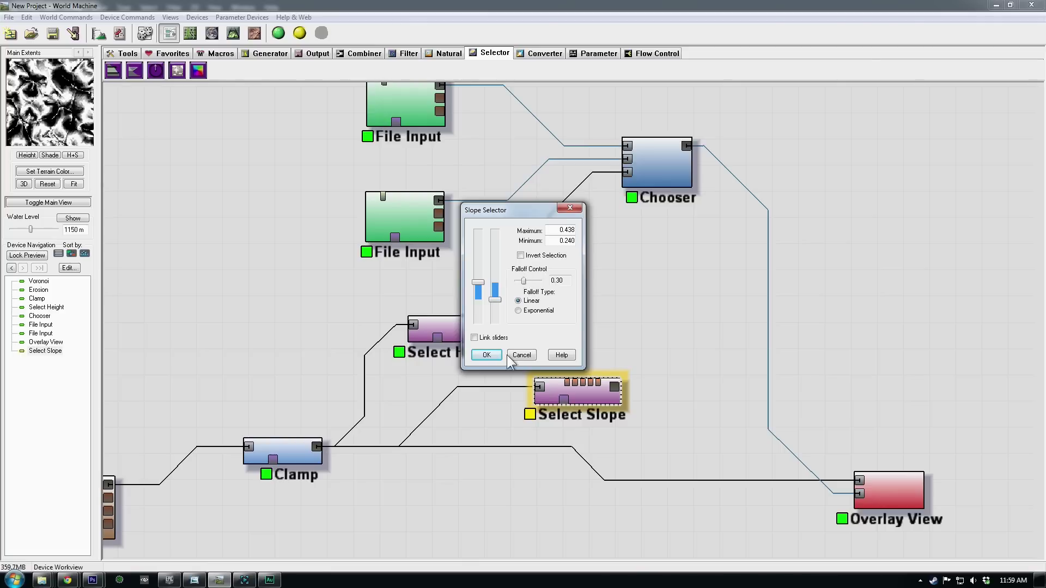
{"action": "left_click_drag", "start_coordinate": [524, 278], "coordinate": [527, 280]}
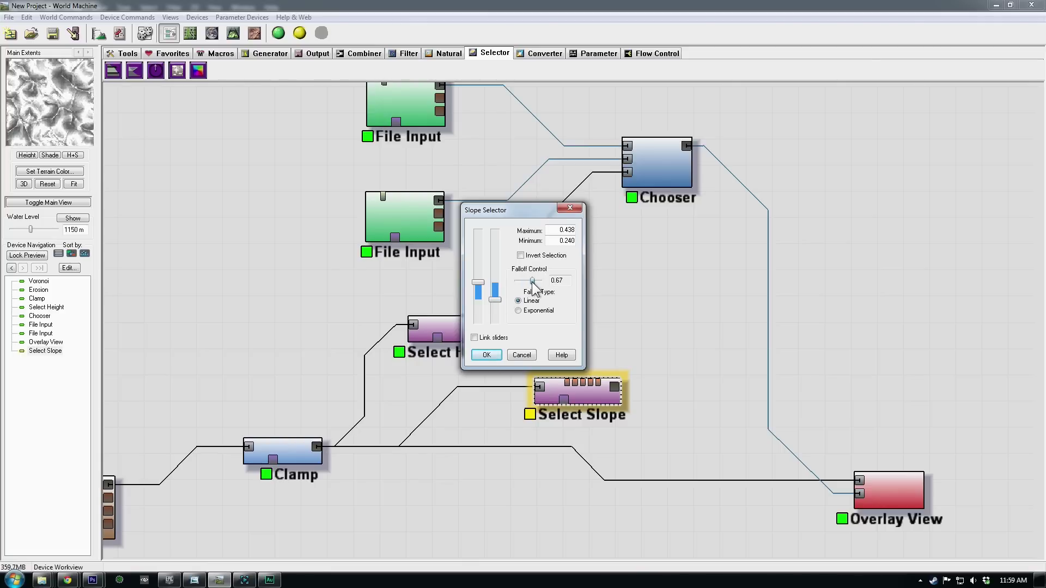
{"action": "left_click_drag", "start_coordinate": [532, 282], "coordinate": [528, 281]}
{"action": "left_click", "coordinate": [479, 358]}
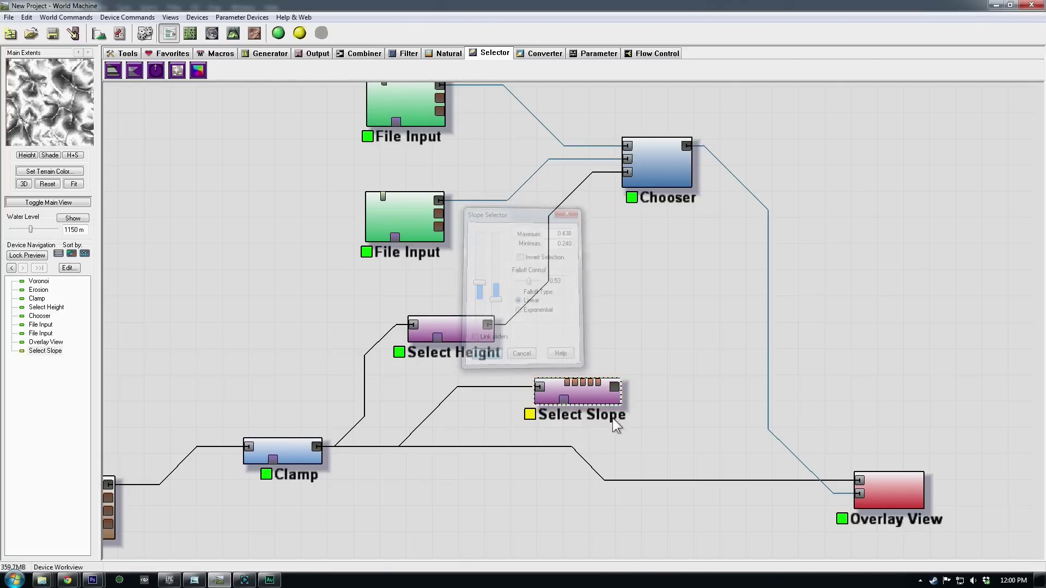
Wire Select Slope's output into the Chooser's control input, replacing Select Height.
{"action": "left_click_drag", "start_coordinate": [599, 397], "coordinate": [631, 172]}
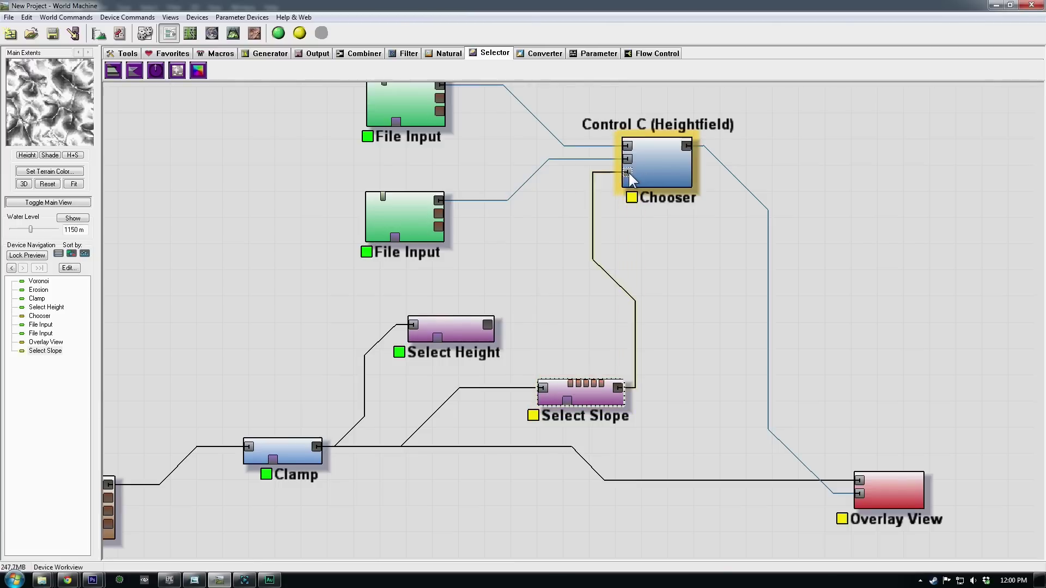
{"action": "left_click", "coordinate": [898, 489]}
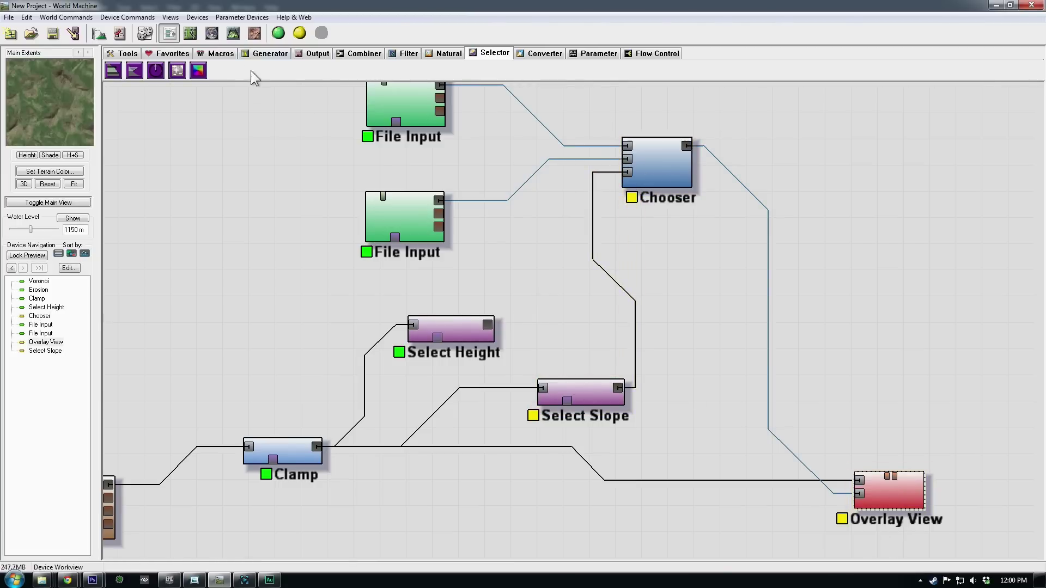
{"action": "left_click", "coordinate": [227, 50]}
{"action": "left_click", "coordinate": [236, 39]}
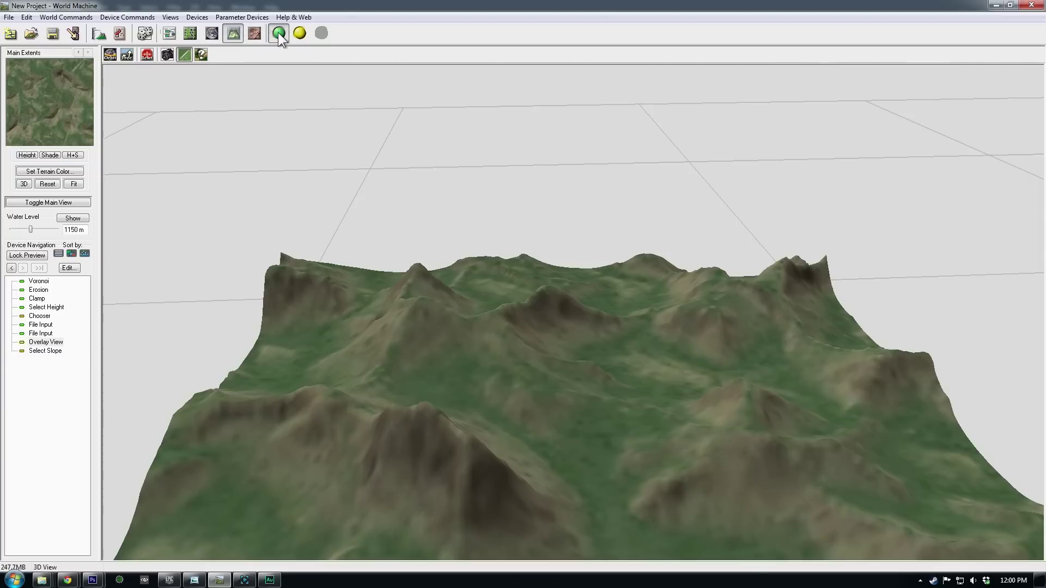
{"action": "left_click", "coordinate": [278, 32]}
{"action": "left_click_drag", "start_coordinate": [589, 142], "coordinate": [624, 285]}
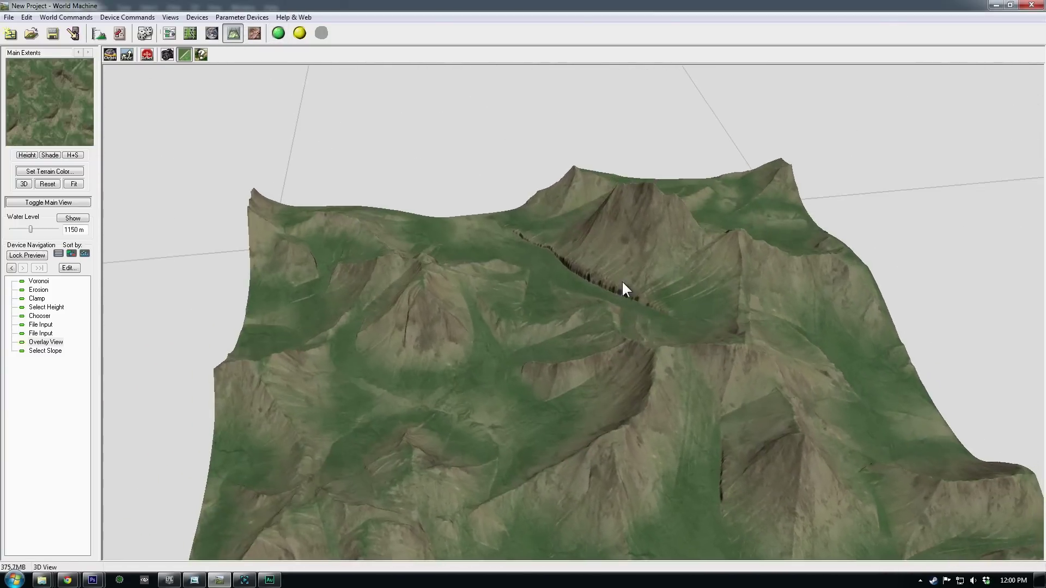
{"action": "scroll", "coordinate": [623, 283], "scroll_direction": "up", "scroll_amount": 5}
{"action": "scroll", "coordinate": [505, 273], "scroll_direction": "down", "scroll_amount": 5}
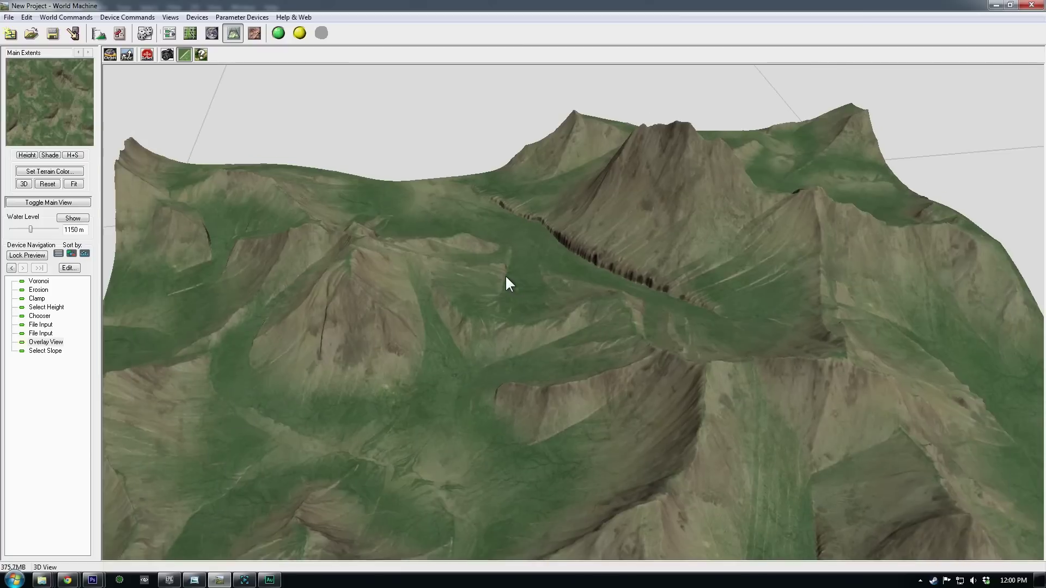
{"action": "left_click_drag", "start_coordinate": [505, 278], "coordinate": [427, 540]}
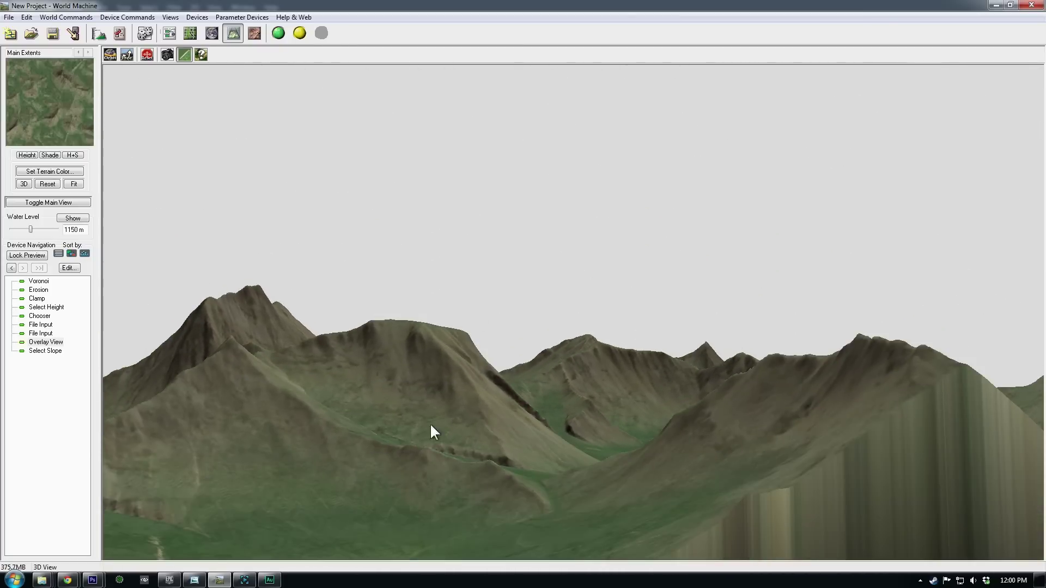
{"action": "left_click_drag", "start_coordinate": [431, 426], "coordinate": [533, 443]}
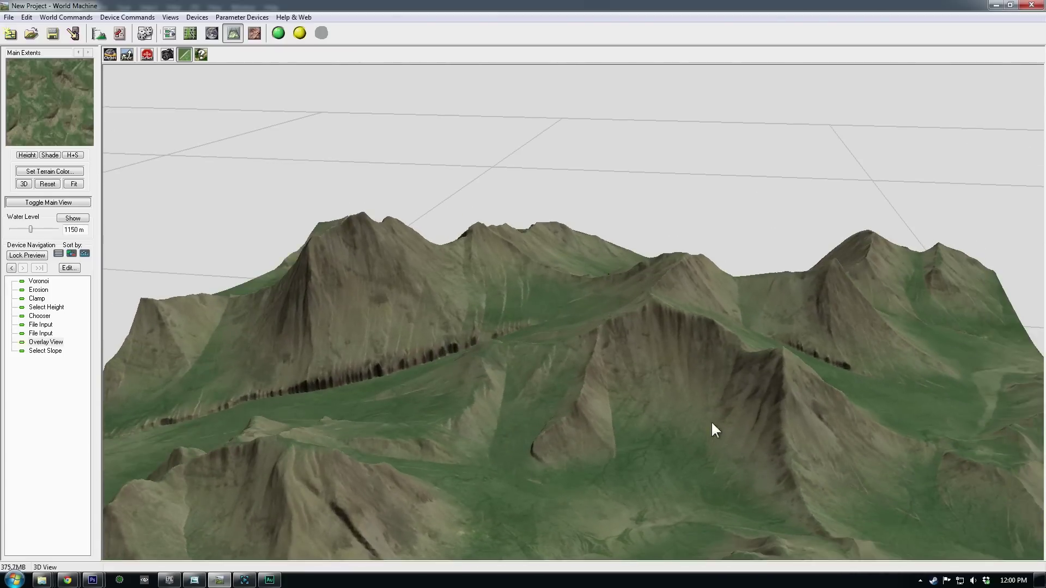
{"action": "left_click_drag", "start_coordinate": [712, 424], "coordinate": [705, 456]}
{"action": "left_click_drag", "start_coordinate": [679, 379], "coordinate": [584, 422]}
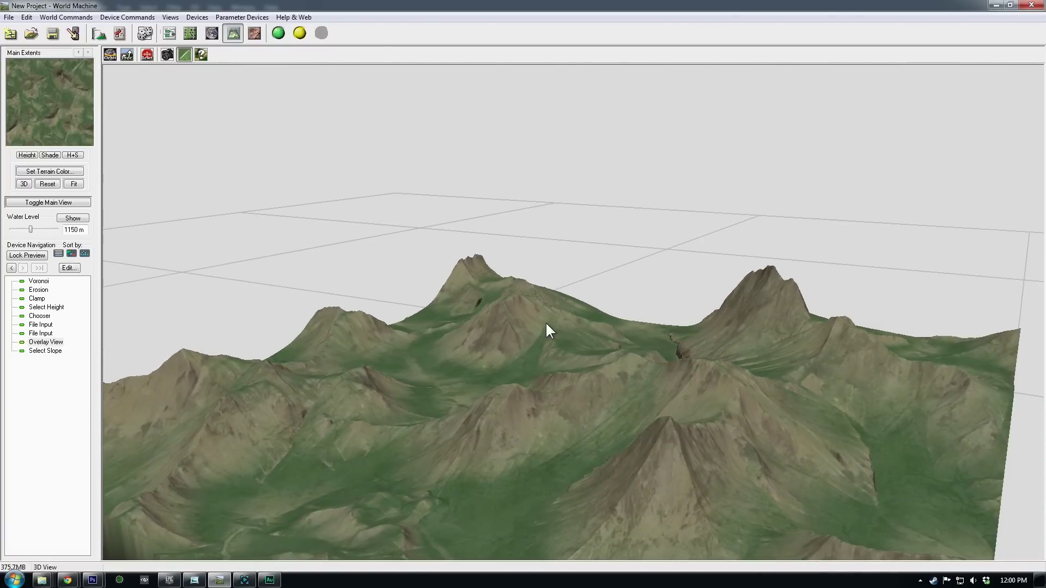
{"action": "left_click_drag", "start_coordinate": [547, 330], "coordinate": [695, 450]}
{"action": "right_click_drag", "start_coordinate": [694, 449], "coordinate": [564, 364]}
{"action": "left_click_drag", "start_coordinate": [565, 367], "coordinate": [540, 460]}
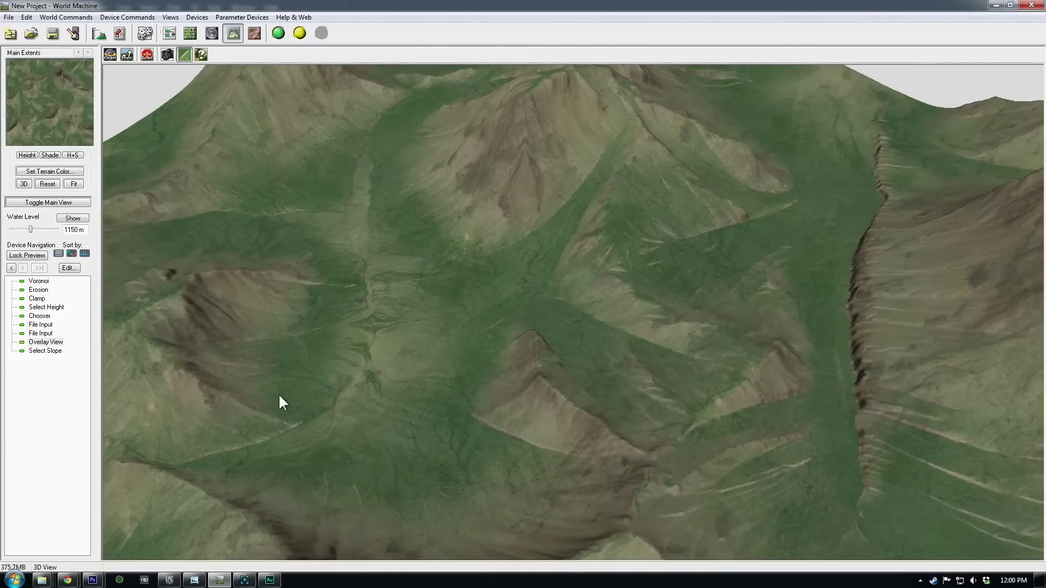
{"action": "left_click_drag", "start_coordinate": [218, 446], "coordinate": [257, 424]}
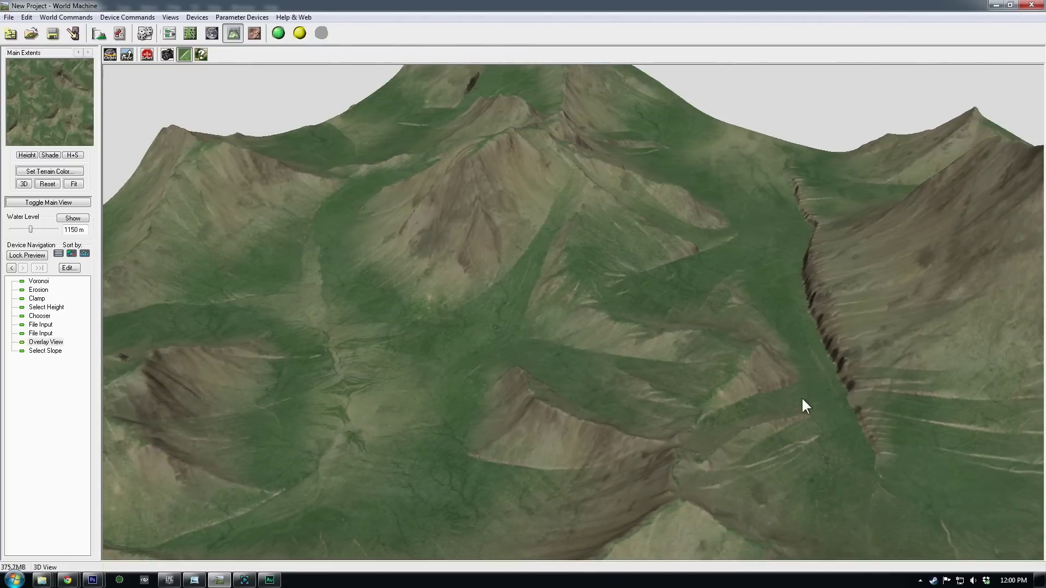
{"action": "left_click_drag", "start_coordinate": [802, 400], "coordinate": [626, 469]}
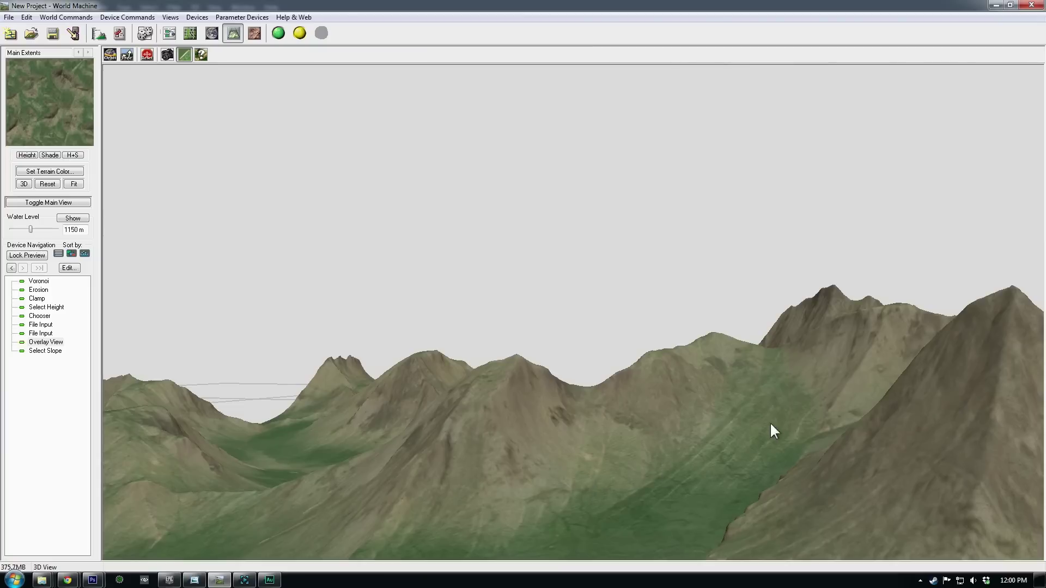
{"action": "left_click_drag", "start_coordinate": [784, 387], "coordinate": [538, 453]}
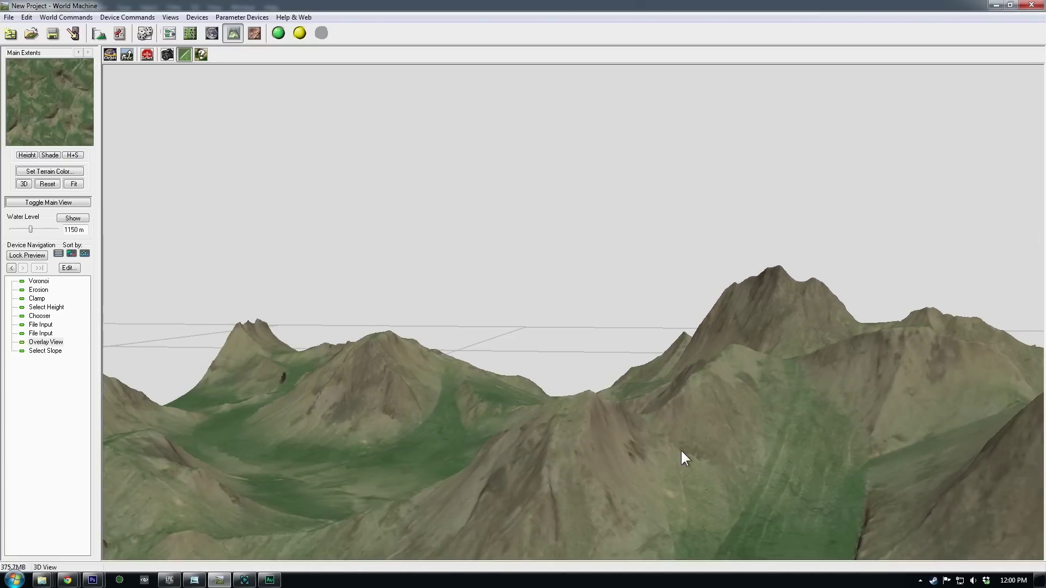
{"action": "left_click_drag", "start_coordinate": [708, 489], "coordinate": [652, 187]}
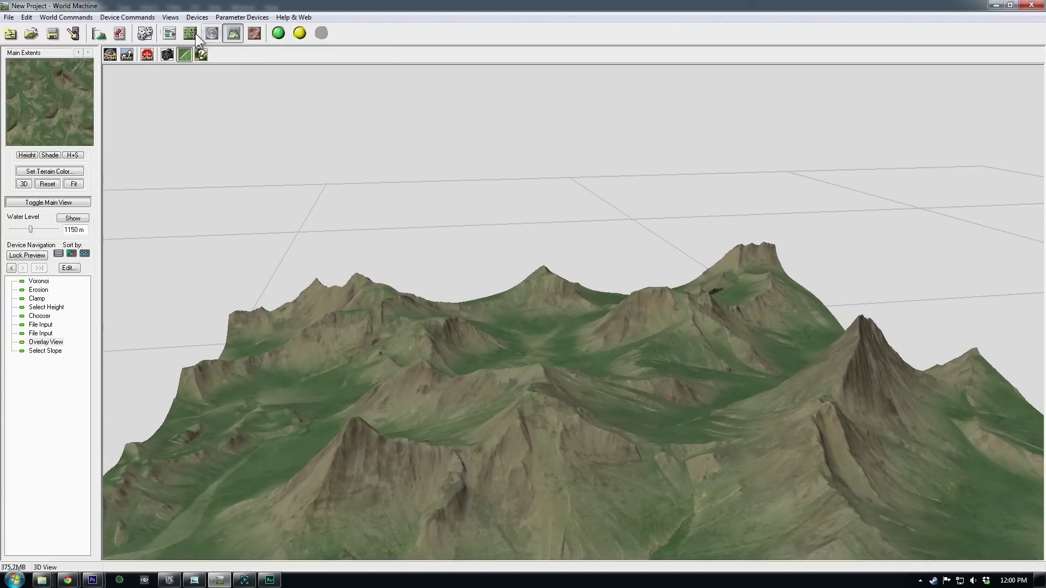
{"action": "left_click", "coordinate": [165, 35]}
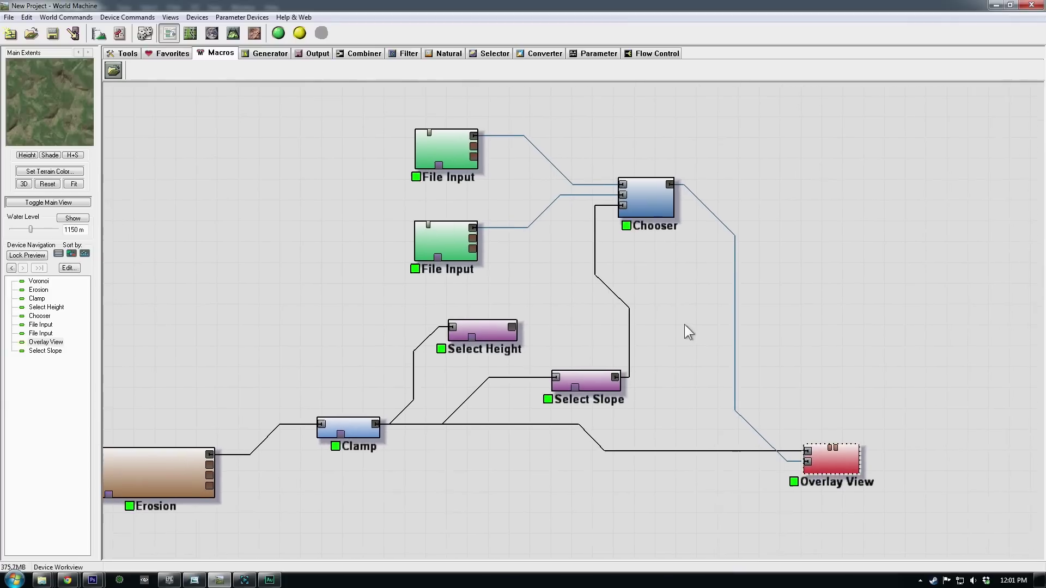
Place a Height Output device, feed it Clamp's output, and open its file output settings.
{"action": "left_click", "coordinate": [316, 54]}
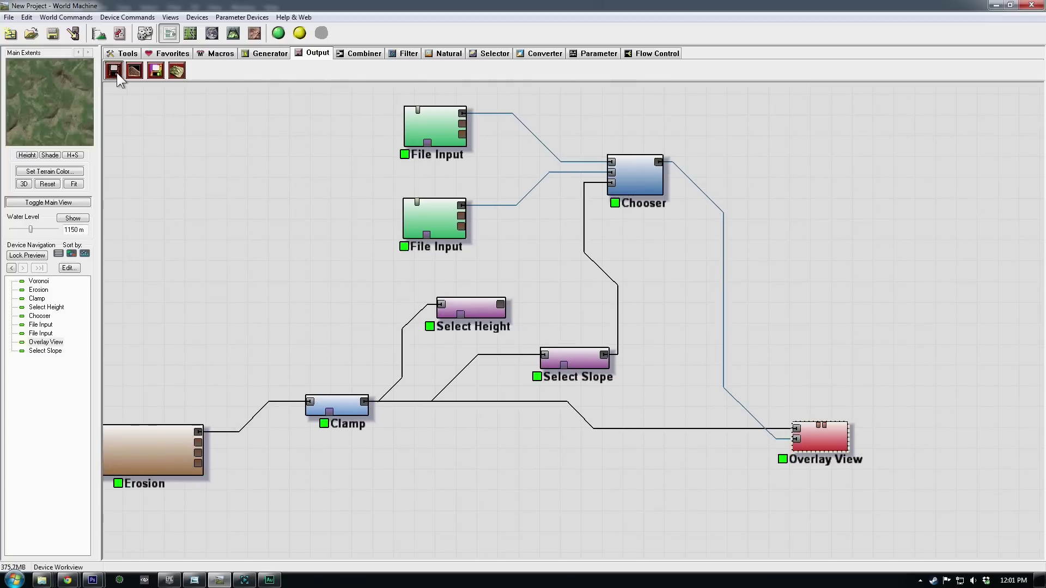
{"action": "left_click", "coordinate": [115, 71]}
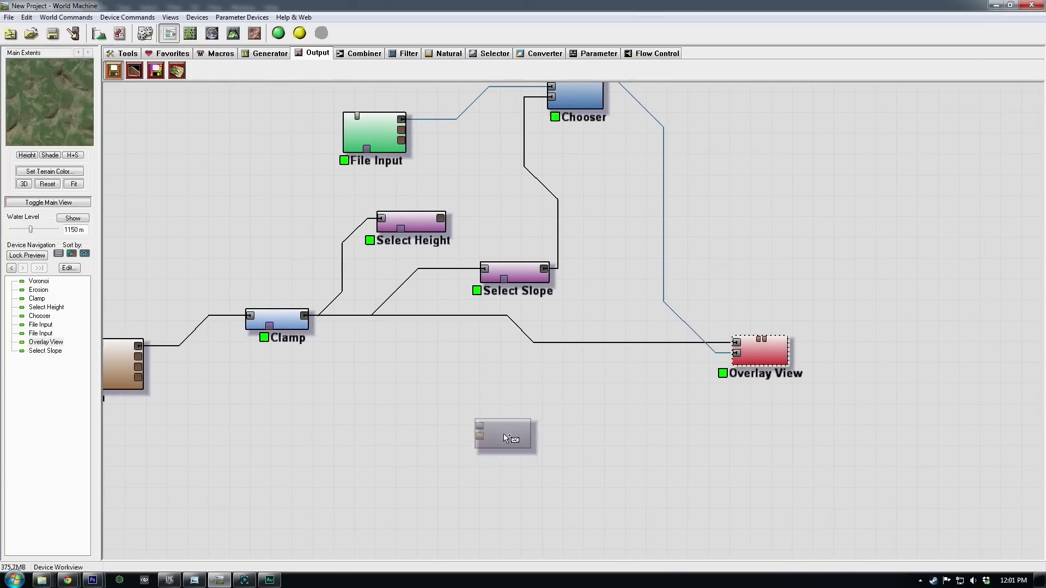
{"action": "left_click", "coordinate": [505, 434]}
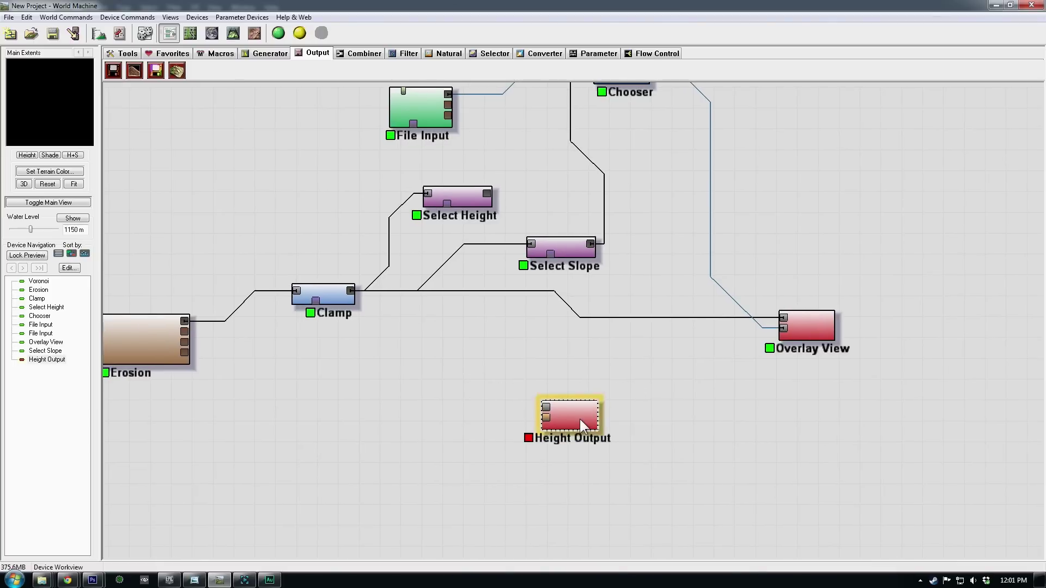
{"action": "left_click_drag", "start_coordinate": [580, 420], "coordinate": [574, 421]}
{"action": "left_click_drag", "start_coordinate": [352, 290], "coordinate": [562, 414]}
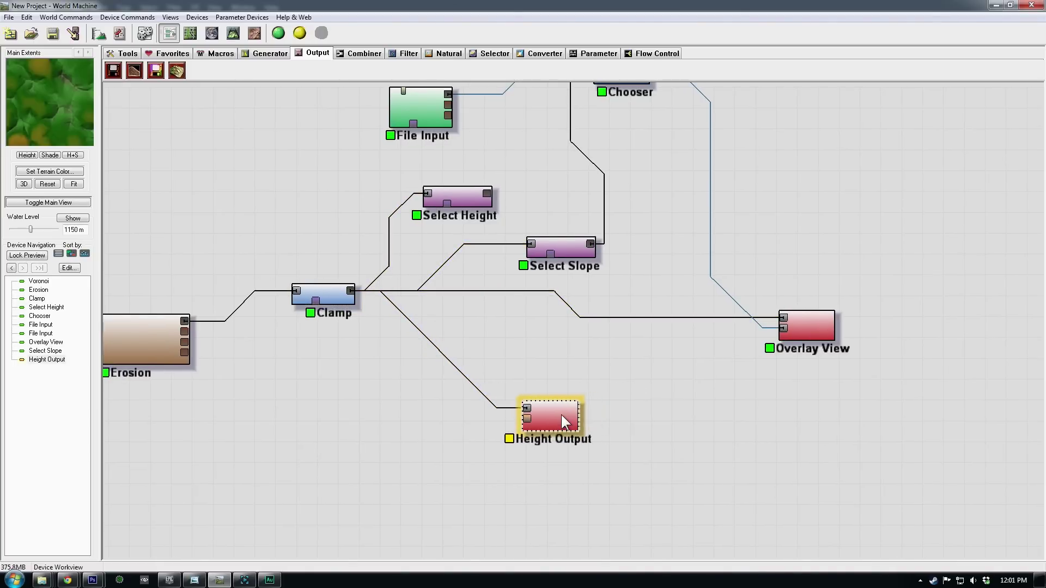
{"action": "double_click", "coordinate": [561, 414]}
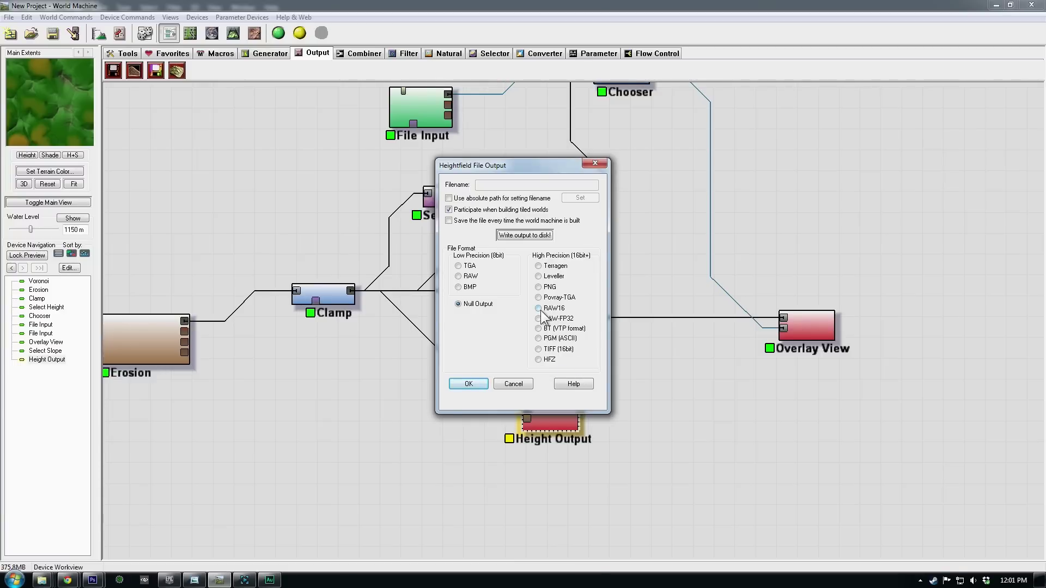
Set the Height Output format to 16-bit RAW16 and choose where to save output.r16.
{"action": "left_click", "coordinate": [539, 308]}
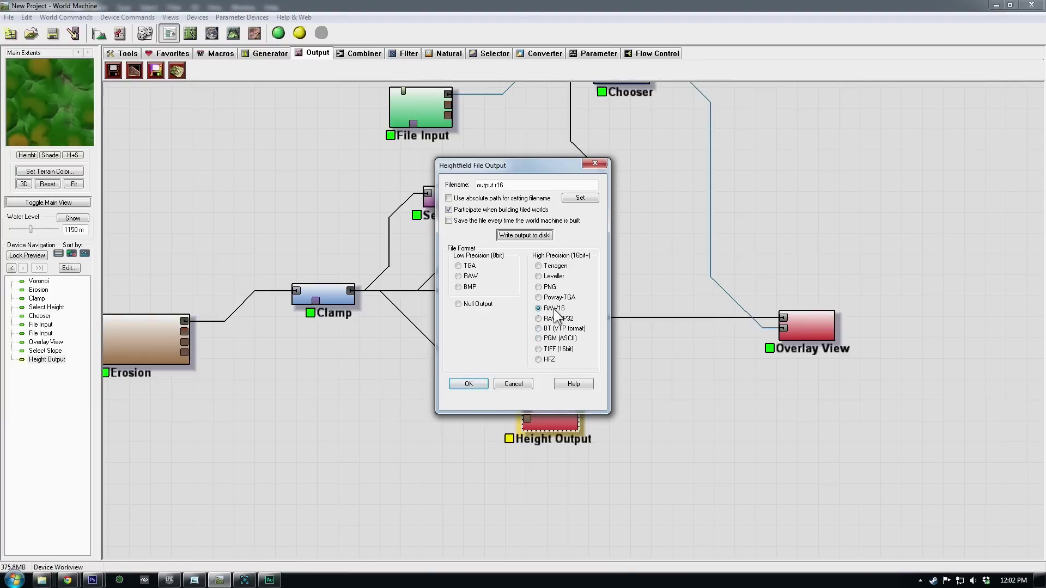
{"action": "left_click", "coordinate": [579, 197]}
Set the heightmap output file to HeightNew.r16 in the TerrainMaps folder.
{"action": "left_click", "coordinate": [399, 246]}
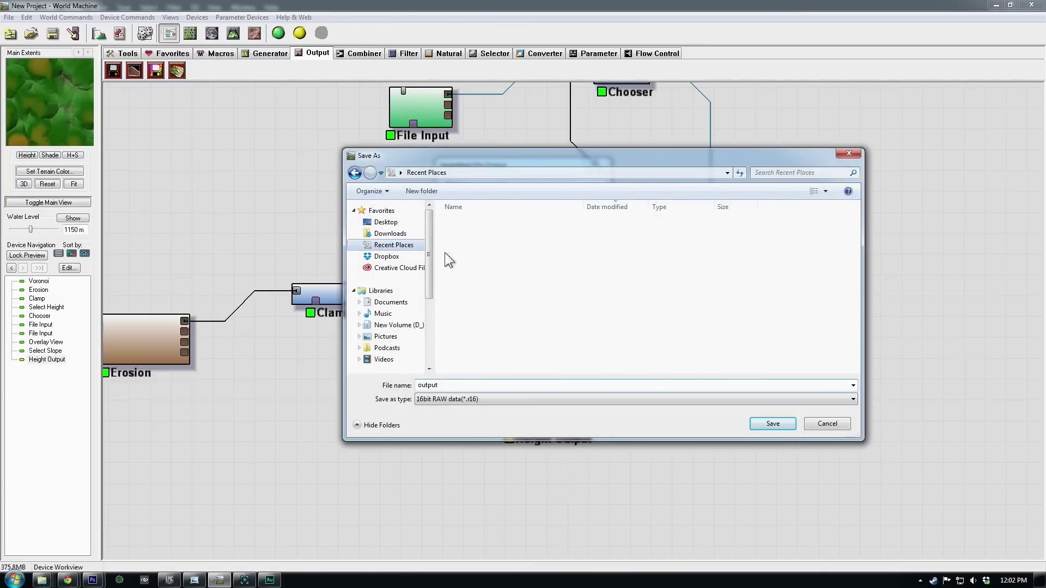
{"action": "double_click", "coordinate": [477, 236]}
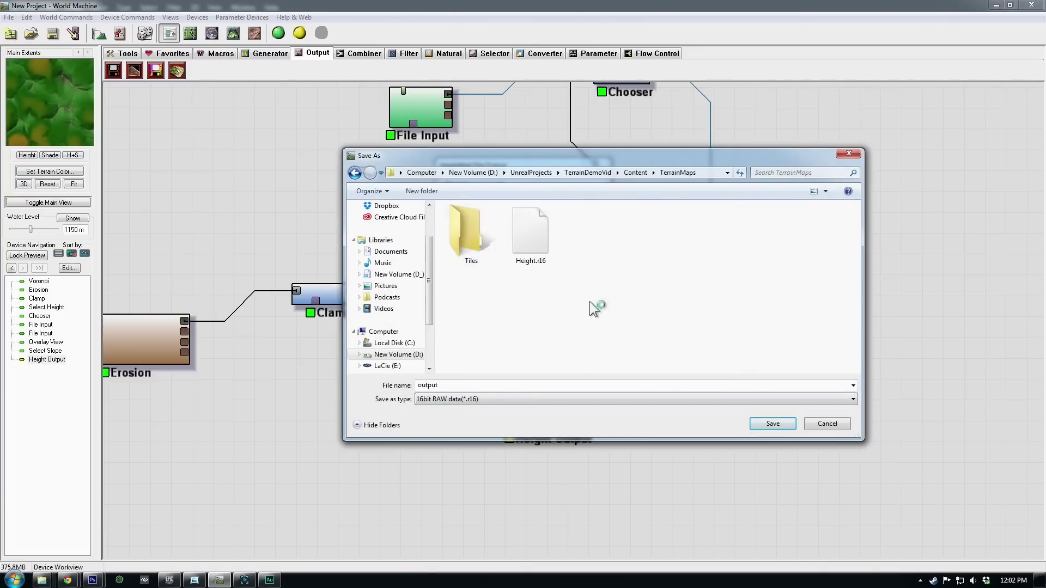
{"action": "left_click", "coordinate": [538, 254]}
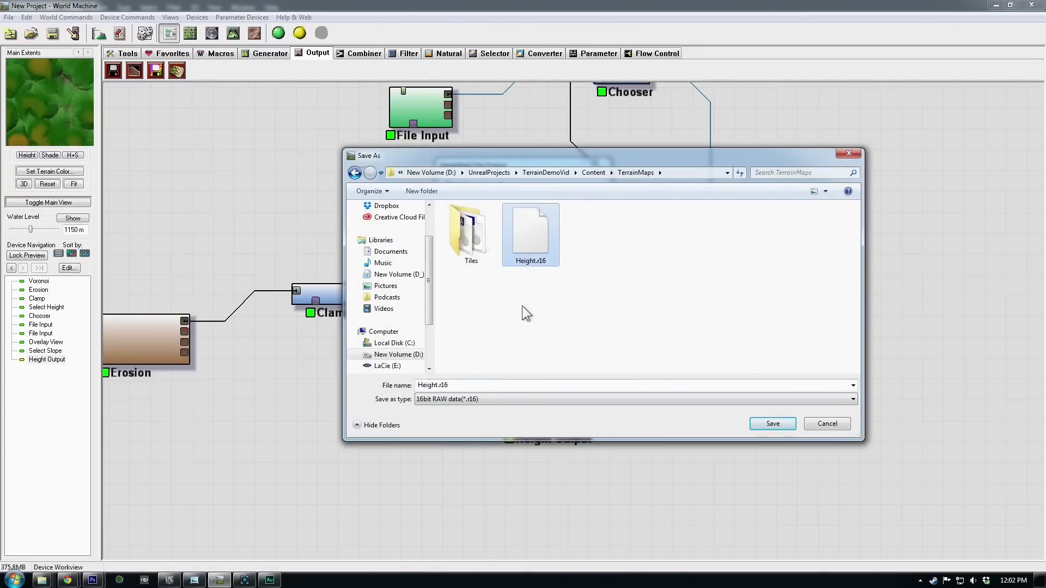
{"action": "double_click", "coordinate": [440, 386]}
{"action": "left_click", "coordinate": [437, 385]}
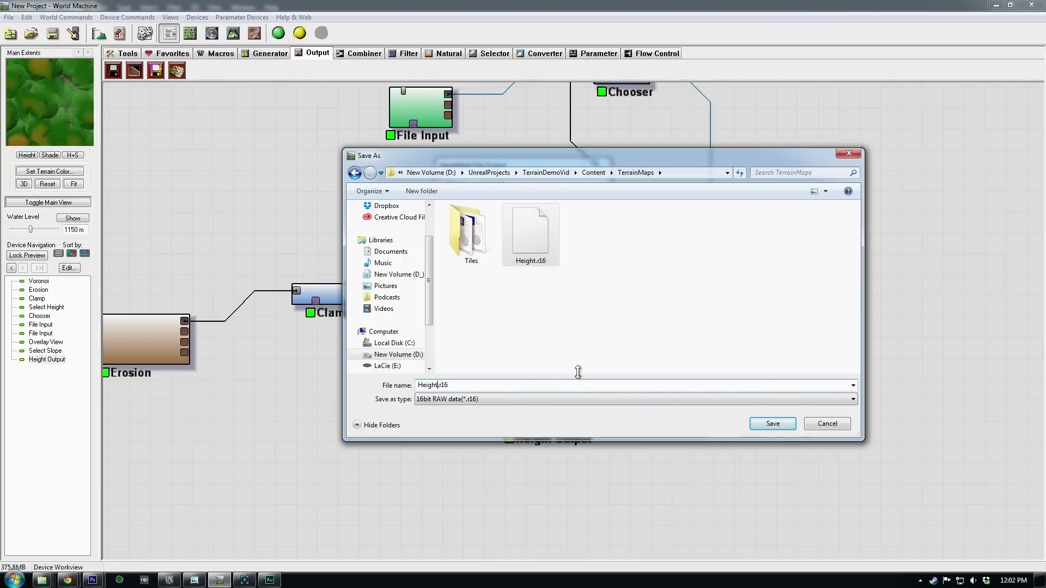
{"action": "type", "text": "New"}
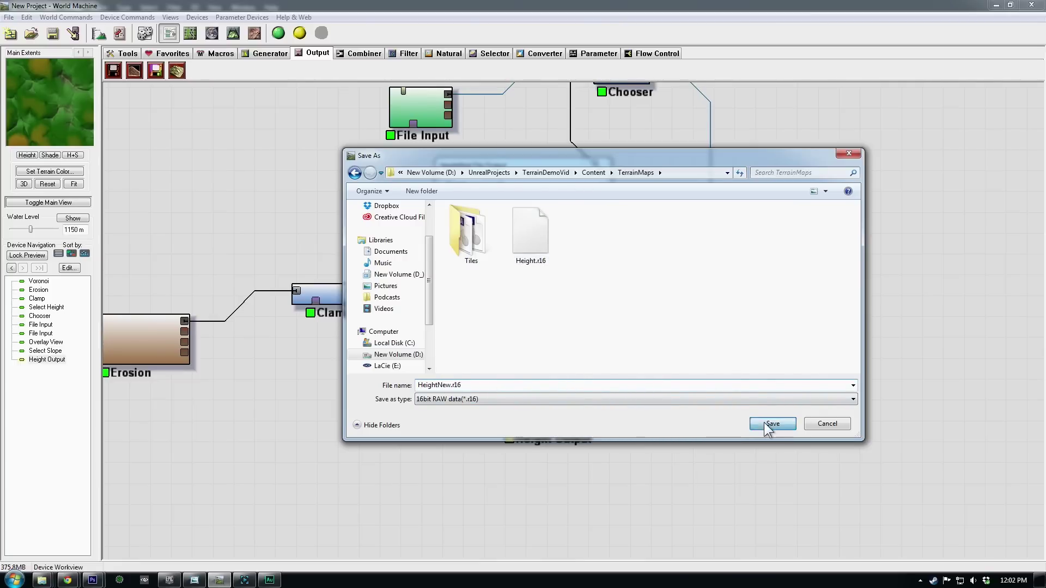
{"action": "left_click", "coordinate": [771, 424]}
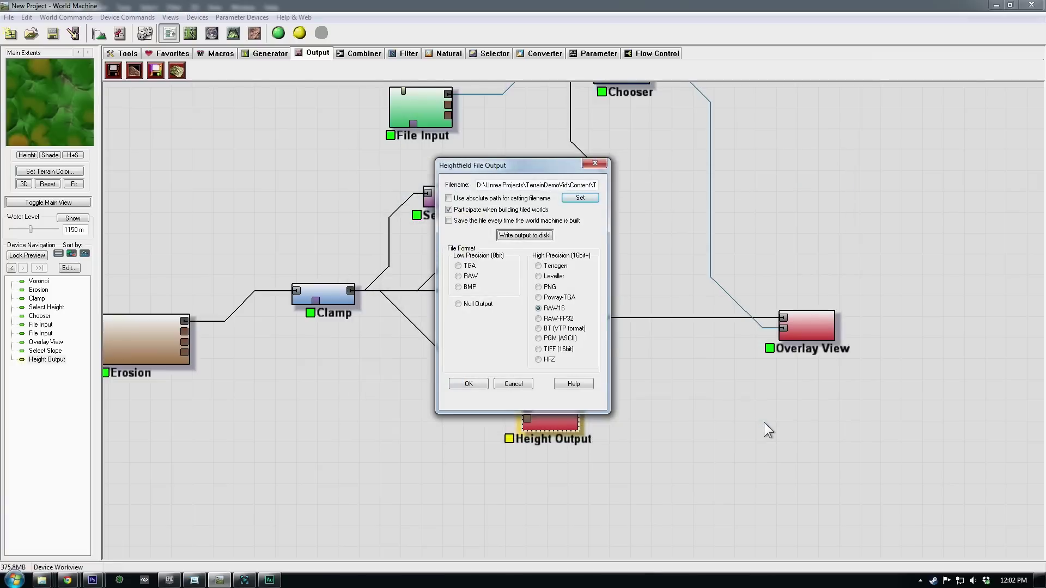
Build the world, write the heightmap to disk, and close the output settings.
{"action": "left_click", "coordinate": [524, 235]}
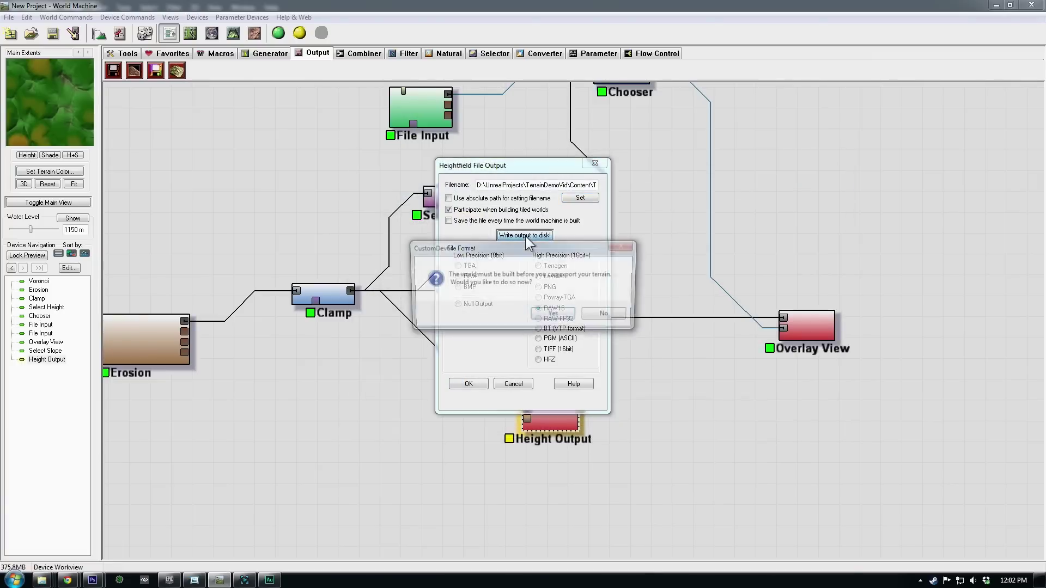
{"action": "left_click", "coordinate": [554, 316]}
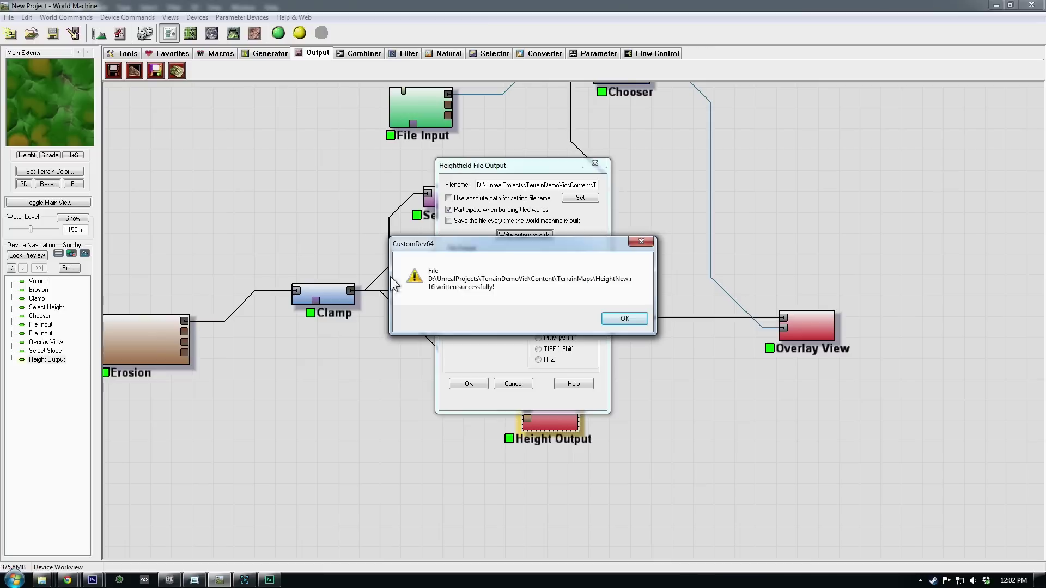
{"action": "left_click", "coordinate": [623, 319]}
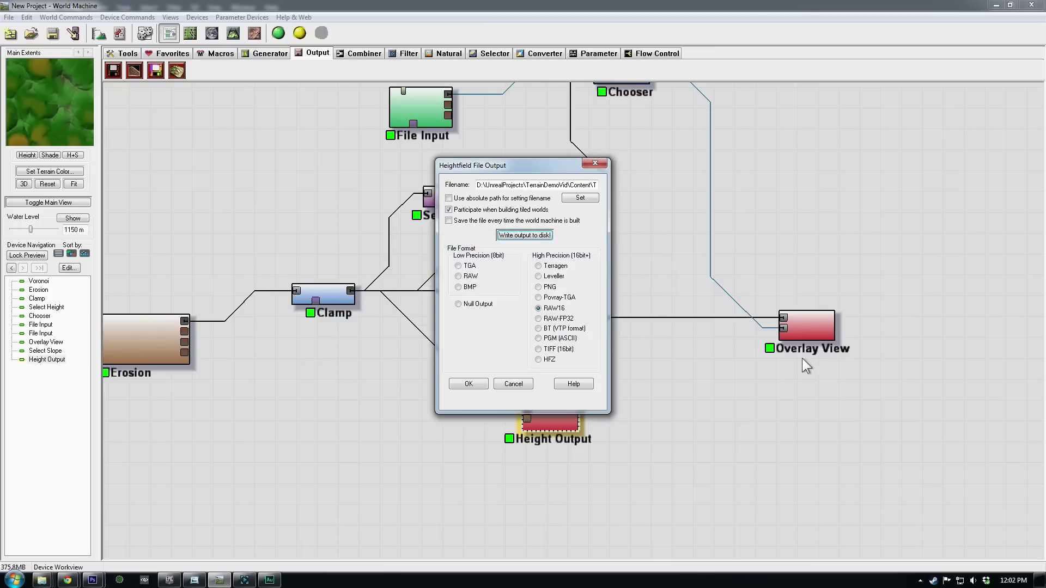
{"action": "left_click", "coordinate": [478, 386]}
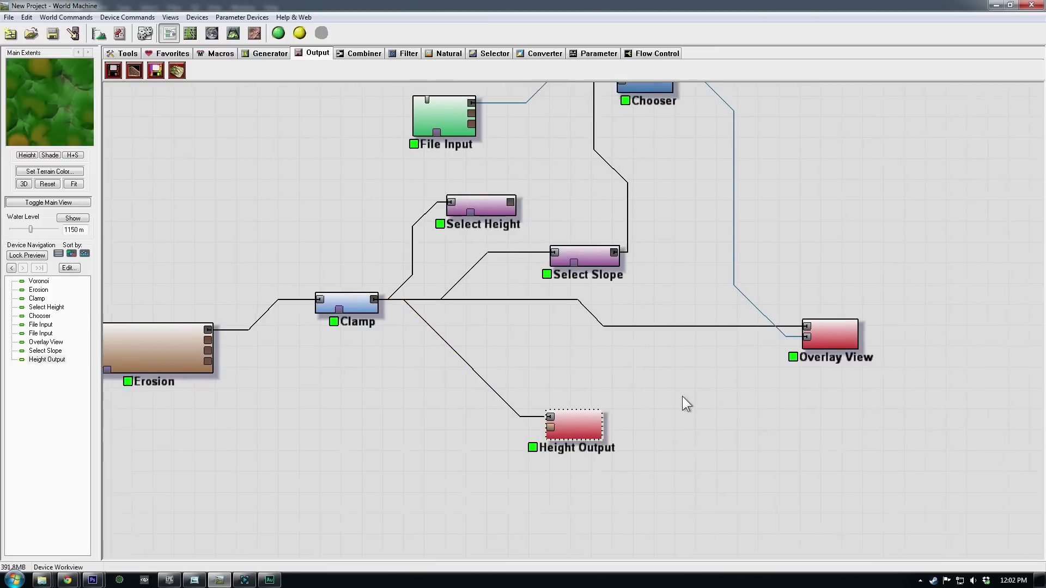
Rearrange the Height Output, Chooser, Select Slope and Select Height devices in the graph.
{"action": "left_click_drag", "start_coordinate": [573, 403], "coordinate": [578, 437]}
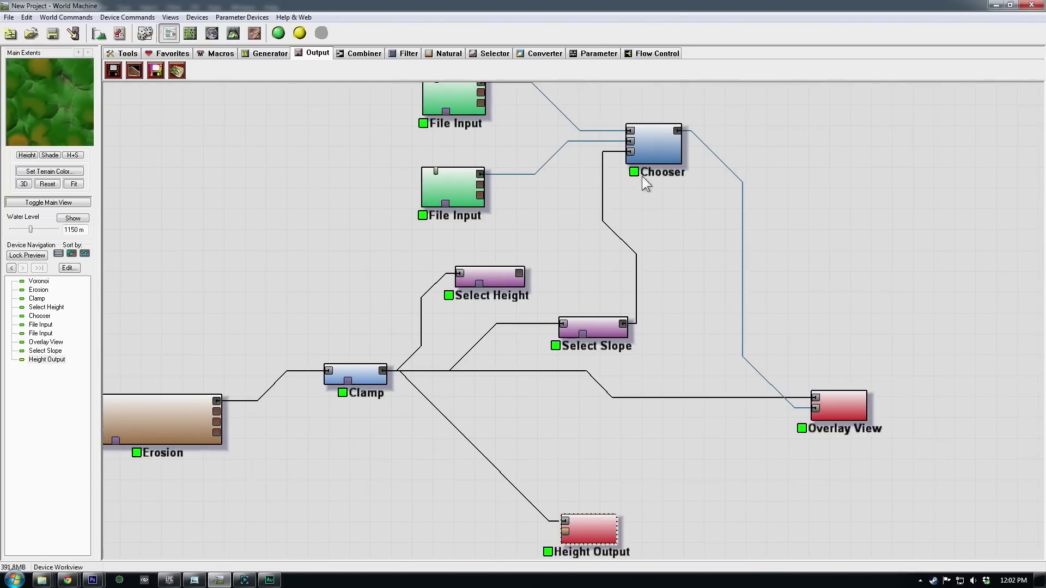
{"action": "left_click_drag", "start_coordinate": [654, 147], "coordinate": [680, 129]}
{"action": "left_click_drag", "start_coordinate": [611, 321], "coordinate": [638, 295]}
{"action": "left_click", "coordinate": [498, 276]}
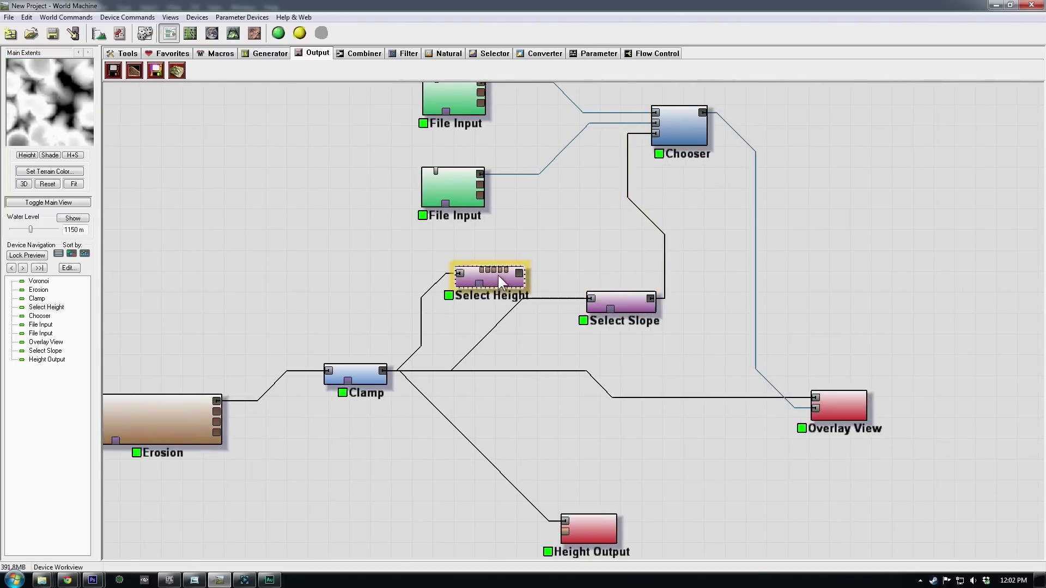
{"action": "left_click_drag", "start_coordinate": [498, 275], "coordinate": [447, 259]}
{"action": "left_click_drag", "start_coordinate": [619, 306], "coordinate": [593, 282]}
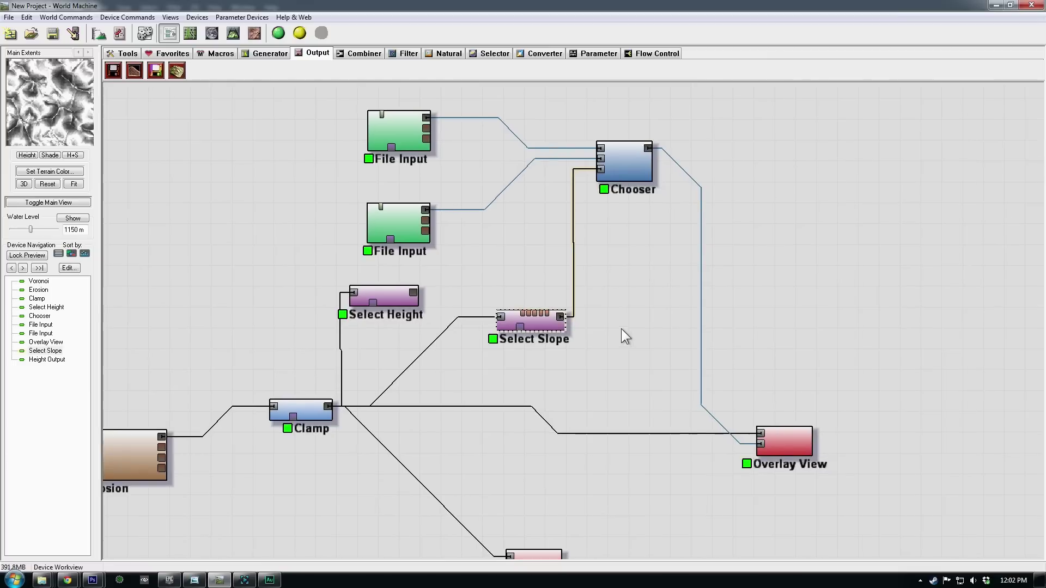
{"action": "left_click_drag", "start_coordinate": [535, 323], "coordinate": [520, 325]}
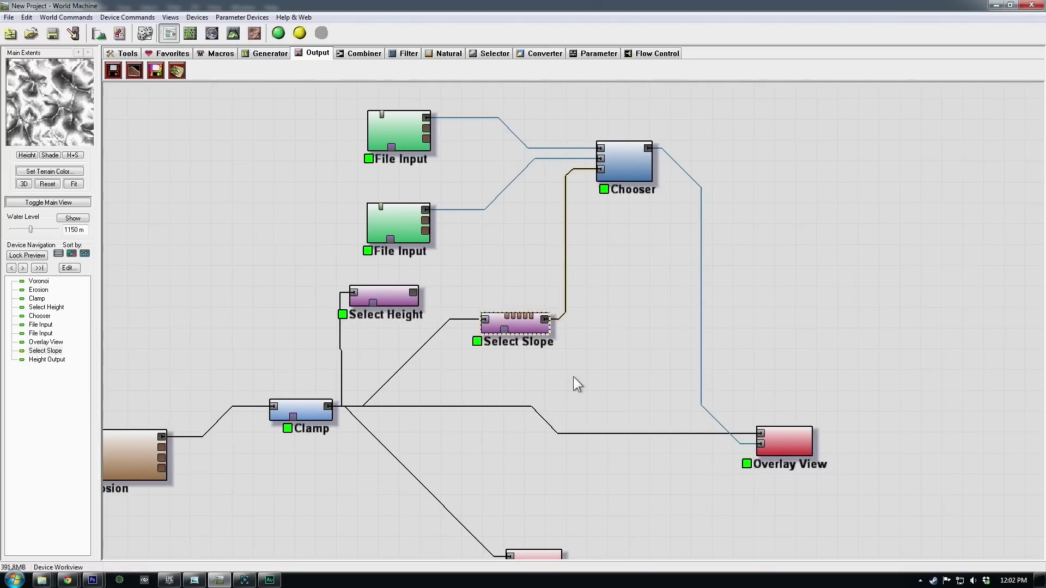
{"action": "scroll", "coordinate": [567, 472], "scroll_direction": "down", "scroll_amount": 3}
Duplicate the Height Output node and connect Select Slope's output to the copy.
{"action": "left_click", "coordinate": [538, 503]}
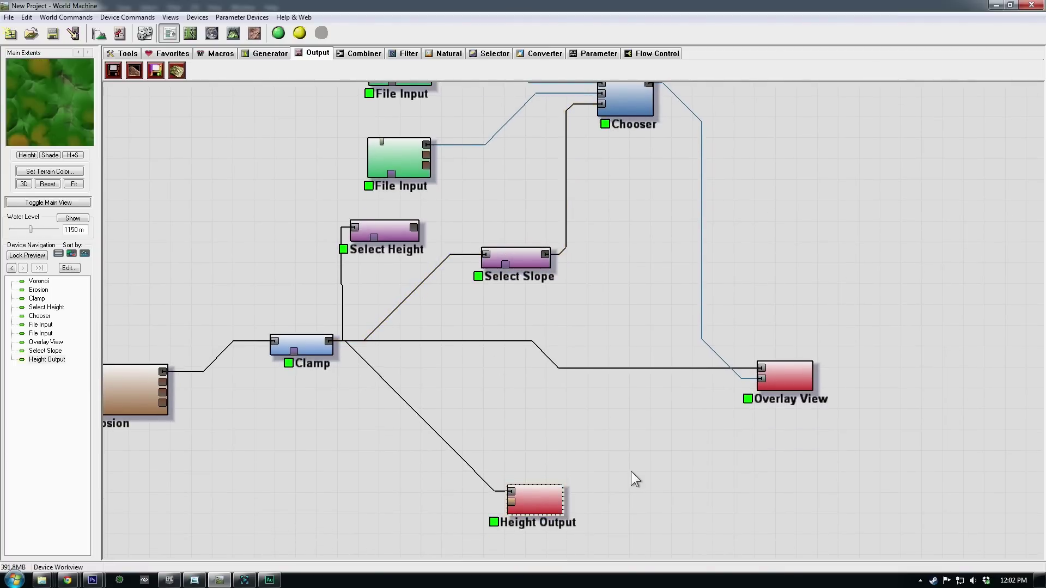
{"action": "key", "text": "ctrl+c"}
{"action": "key", "text": "ctrl+v"}
{"action": "left_click_drag", "start_coordinate": [561, 506], "coordinate": [646, 289]}
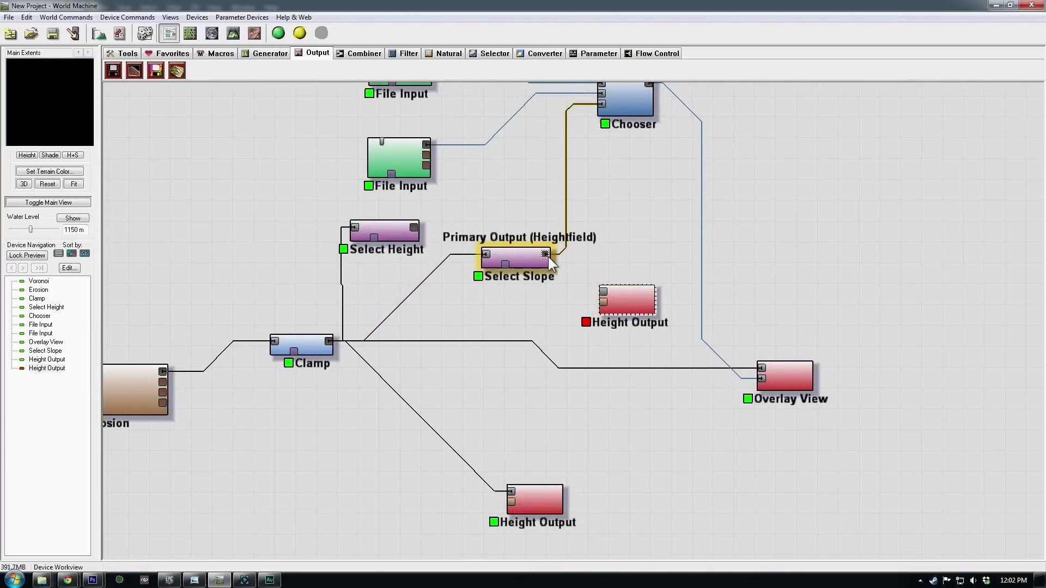
{"action": "left_click_drag", "start_coordinate": [545, 255], "coordinate": [633, 302]}
Set the new Height Output's export format to 8-bit BMP.
{"action": "double_click", "coordinate": [631, 302]}
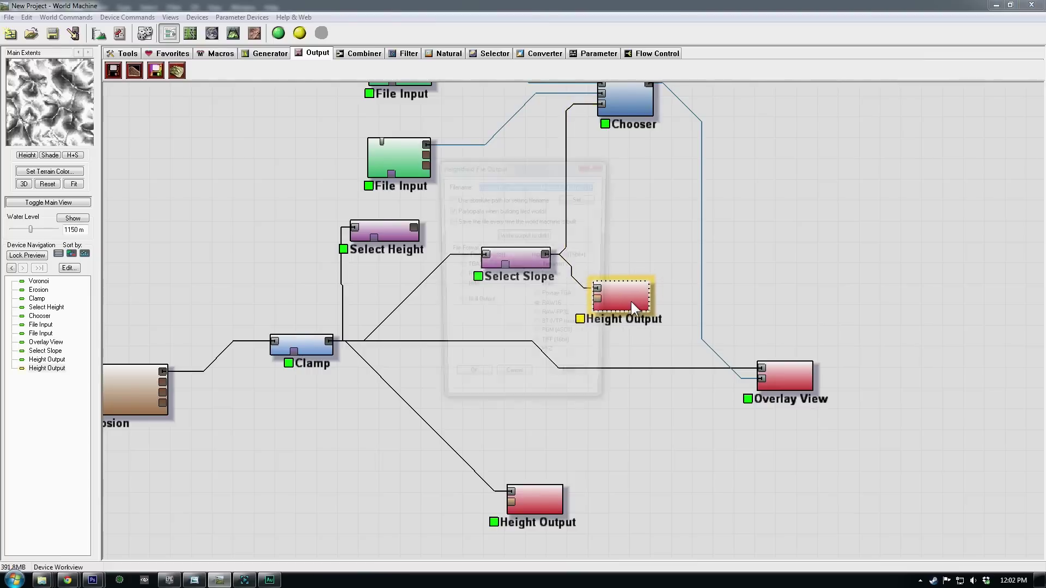
{"action": "left_click_drag", "start_coordinate": [506, 164], "coordinate": [487, 172]}
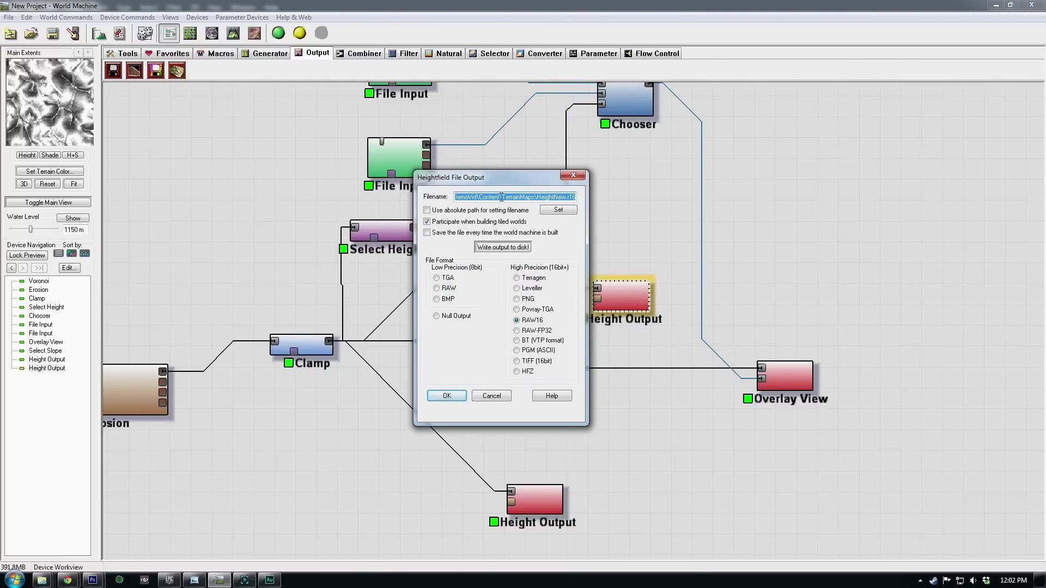
{"action": "left_click", "coordinate": [549, 211]}
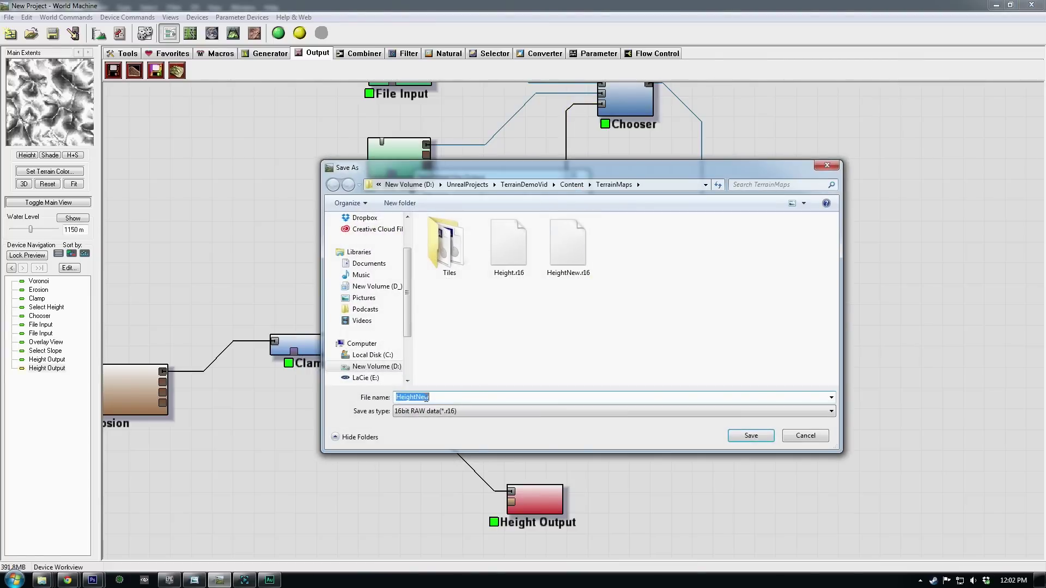
{"action": "type", "text": "Slope"}
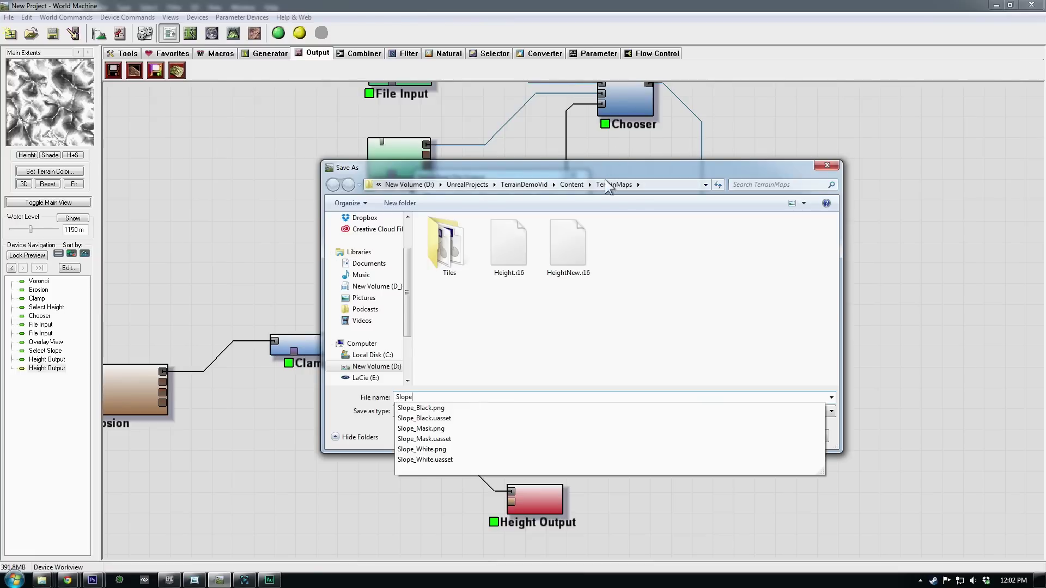
{"action": "key", "text": "Escape"}
{"action": "left_click", "coordinate": [740, 412]}
{"action": "left_click", "coordinate": [811, 439]}
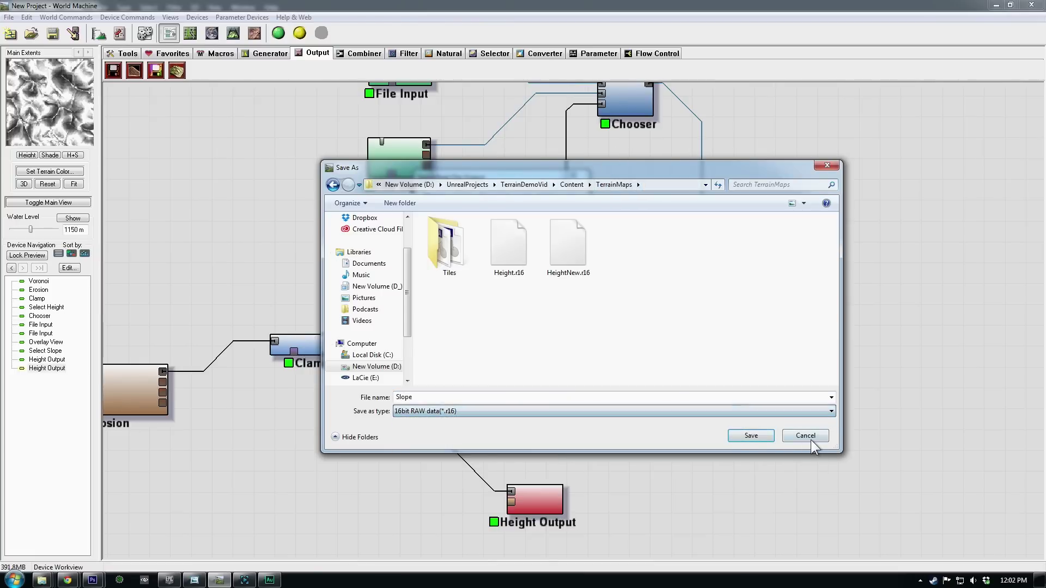
{"action": "left_click", "coordinate": [811, 438]}
{"action": "left_click", "coordinate": [446, 299]}
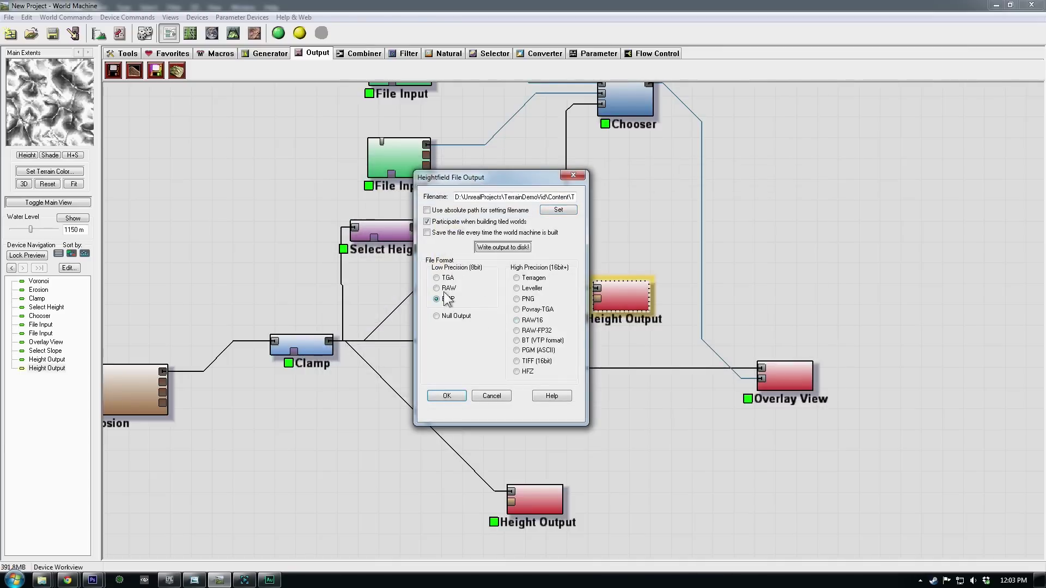
{"action": "left_click", "coordinate": [451, 394]}
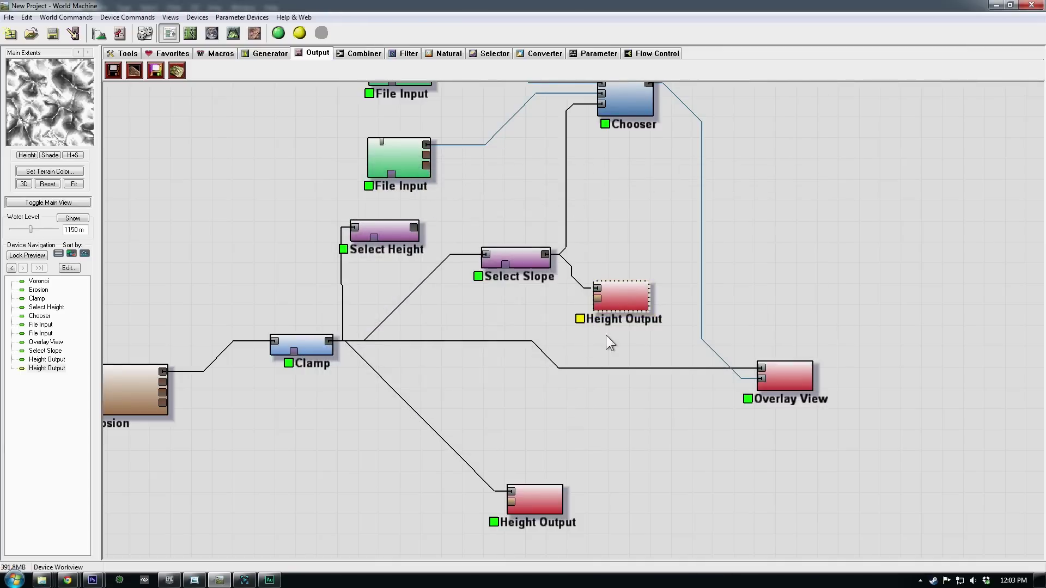
Name the slope output file Slope_New.bmp in the TerrainMaps folder.
{"action": "double_click", "coordinate": [618, 299]}
{"action": "left_click", "coordinate": [585, 199]}
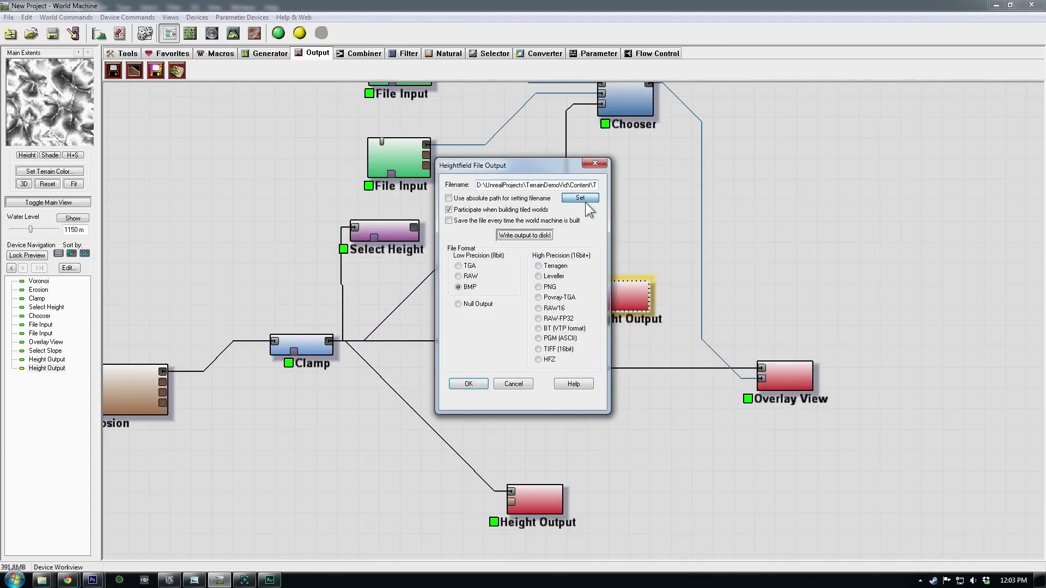
{"action": "type", "text": "Slope_"}
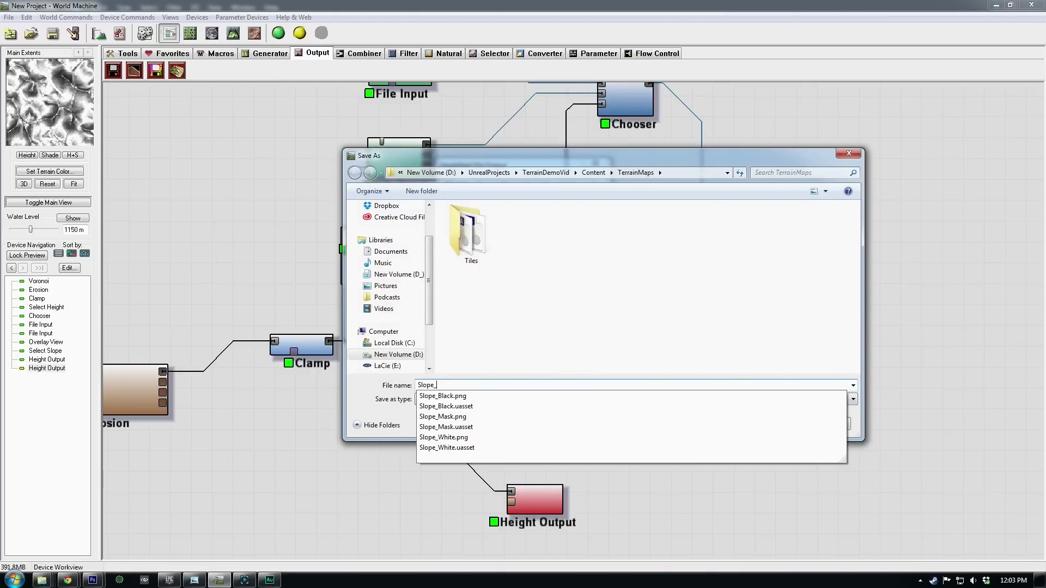
{"action": "type", "text": "New"}
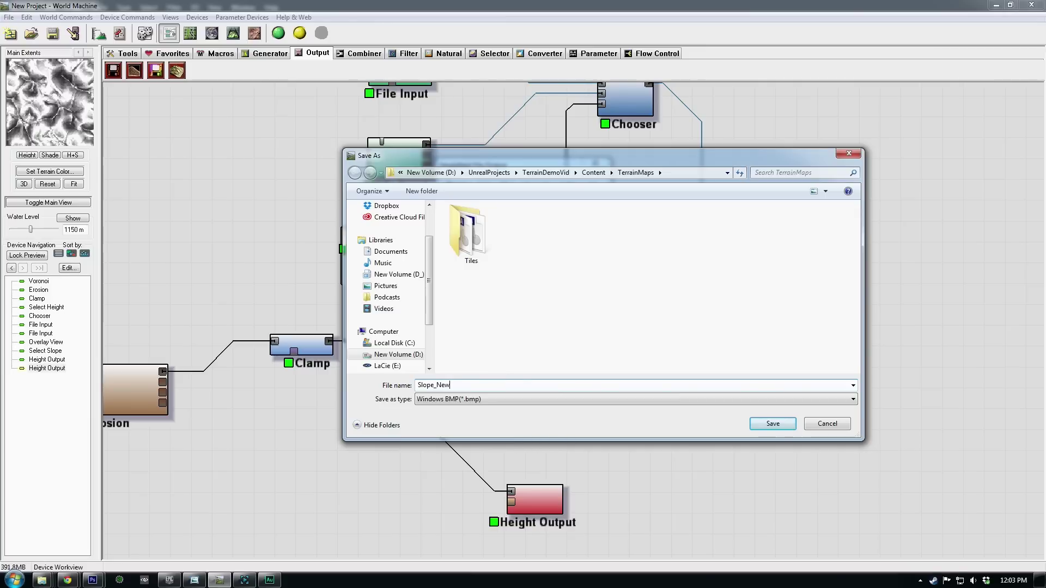
{"action": "left_click", "coordinate": [761, 423]}
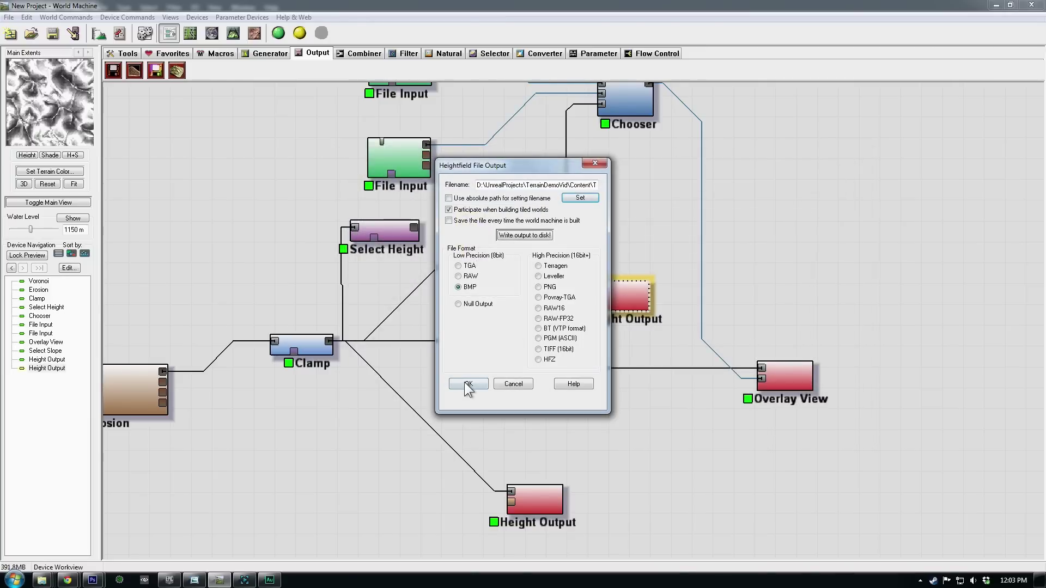
Build the world, write the slope mask to disk, and close the output settings.
{"action": "left_click", "coordinate": [520, 238]}
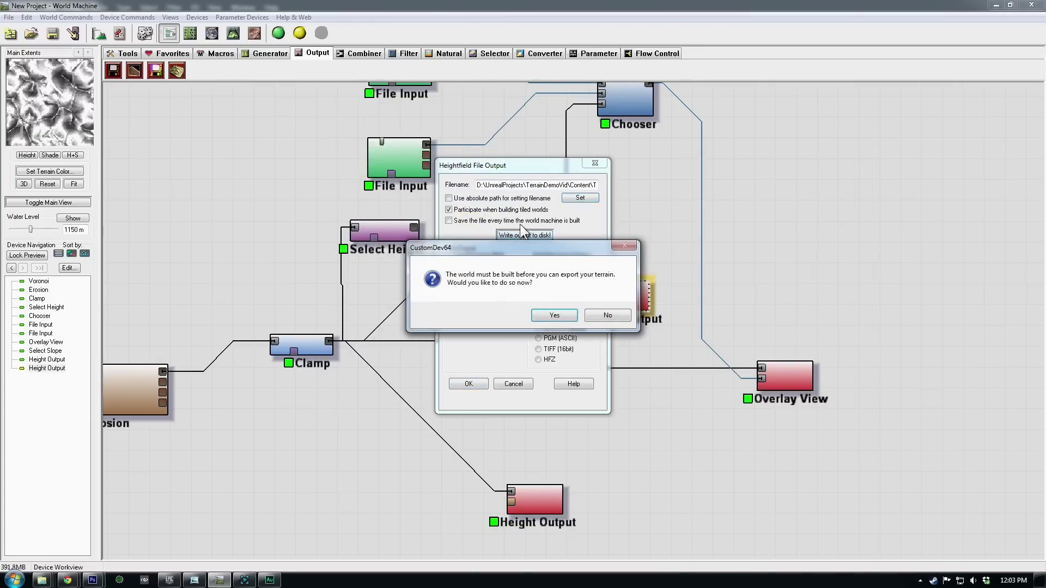
{"action": "left_click", "coordinate": [553, 316]}
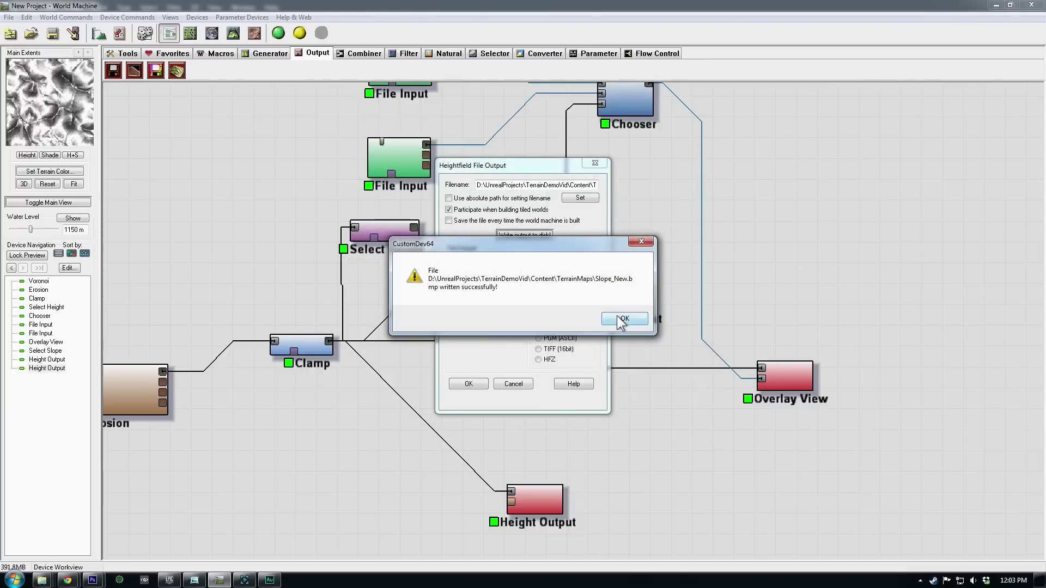
{"action": "left_click", "coordinate": [621, 319]}
{"action": "left_click", "coordinate": [468, 383]}
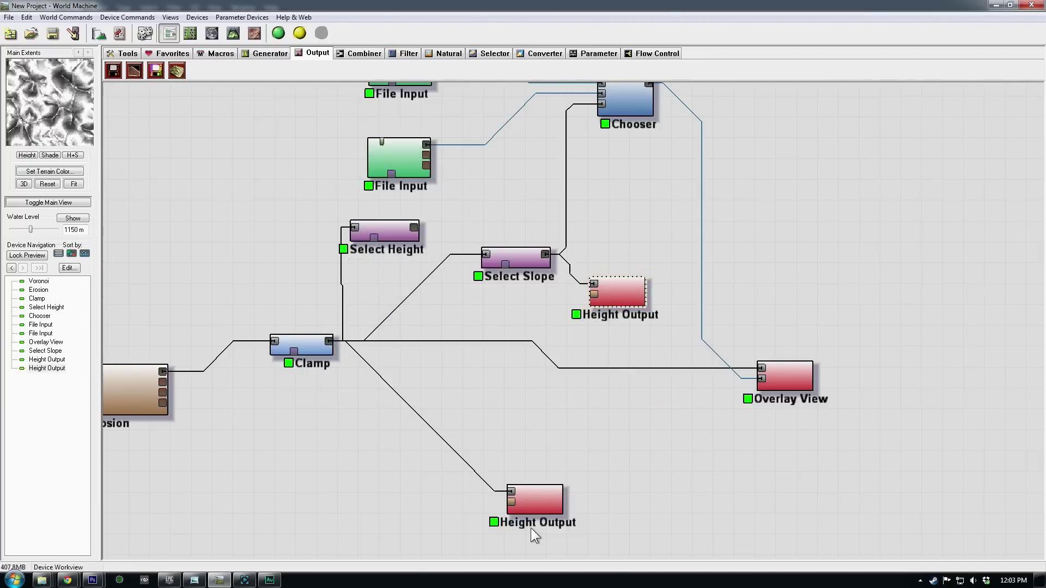
{"action": "left_click_drag", "start_coordinate": [411, 404], "coordinate": [374, 483]}
{"action": "left_click_drag", "start_coordinate": [587, 175], "coordinate": [582, 189]}
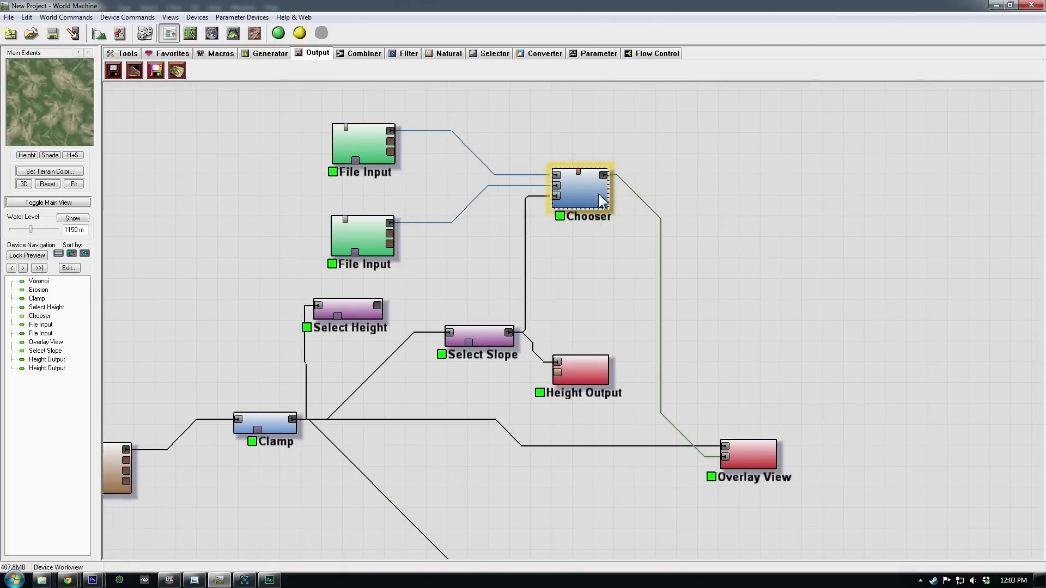
{"action": "mouse_move", "coordinate": [595, 195]}
{"action": "left_mouse_down"}
{"action": "mouse_move", "coordinate": [571, 176]}
{"action": "mouse_move", "coordinate": [596, 195]}
{"action": "mouse_move", "coordinate": [587, 181]}
{"action": "left_mouse_up"}
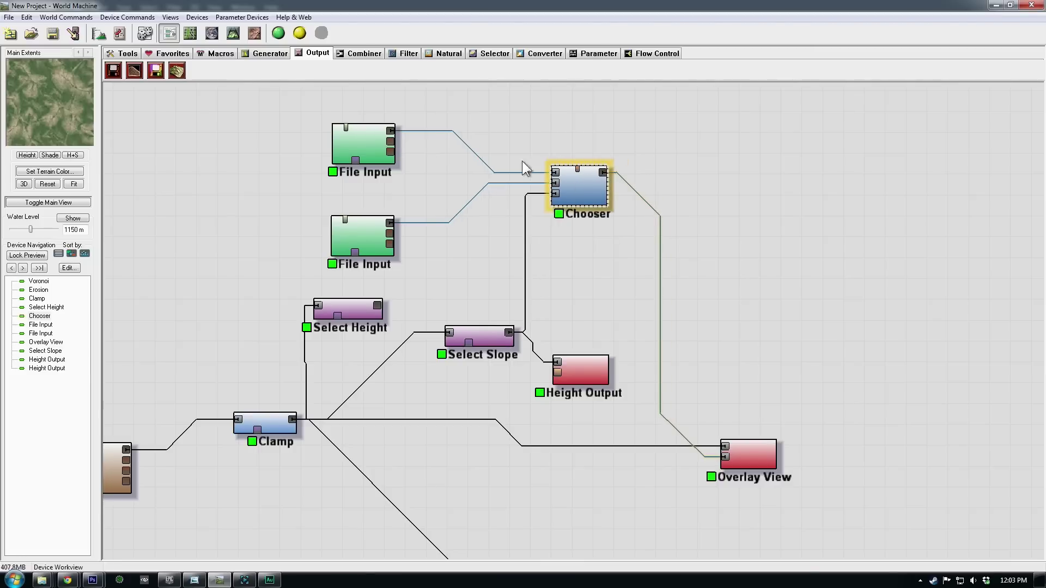
{"action": "left_click", "coordinate": [155, 70]}
{"action": "left_click", "coordinate": [716, 133]}
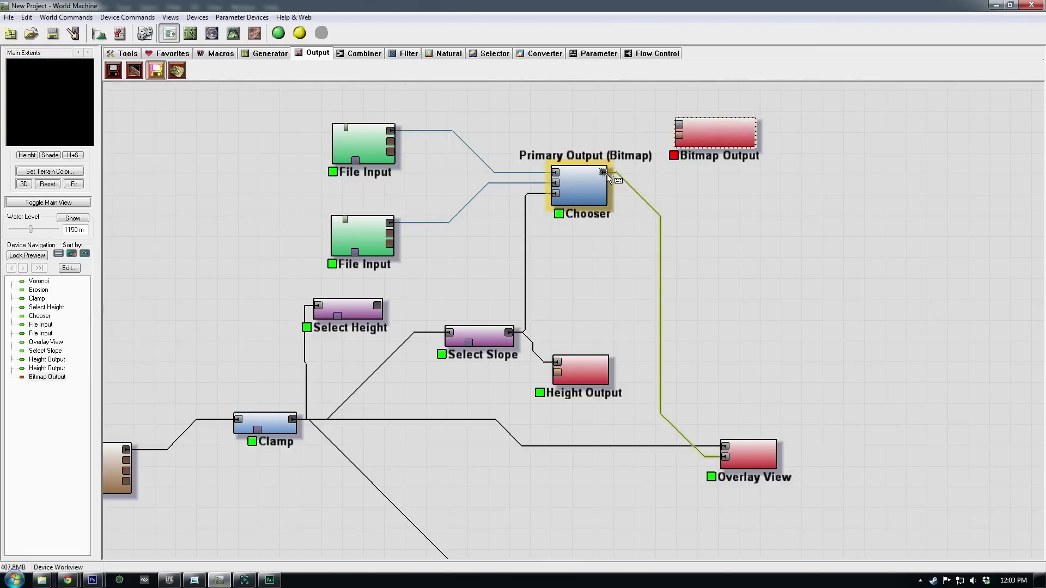
{"action": "left_click_drag", "start_coordinate": [604, 174], "coordinate": [739, 132]}
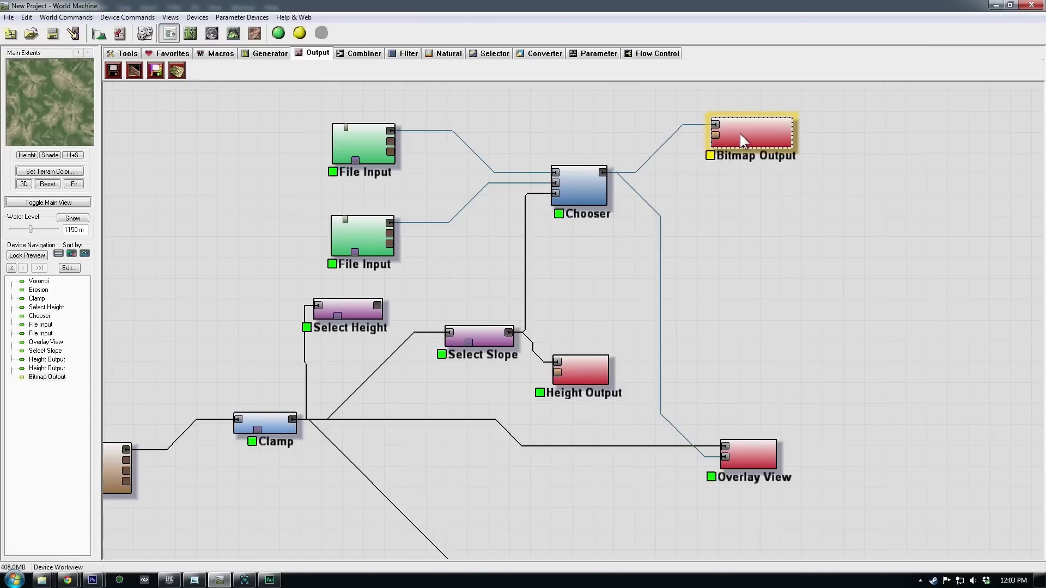
{"action": "double_click", "coordinate": [757, 133]}
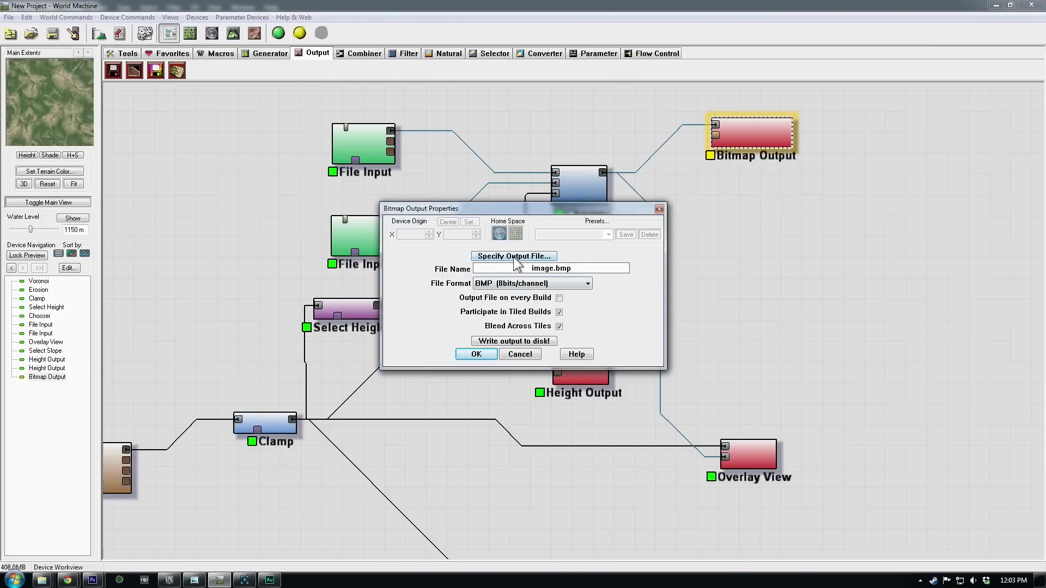
{"action": "left_click", "coordinate": [510, 355]}
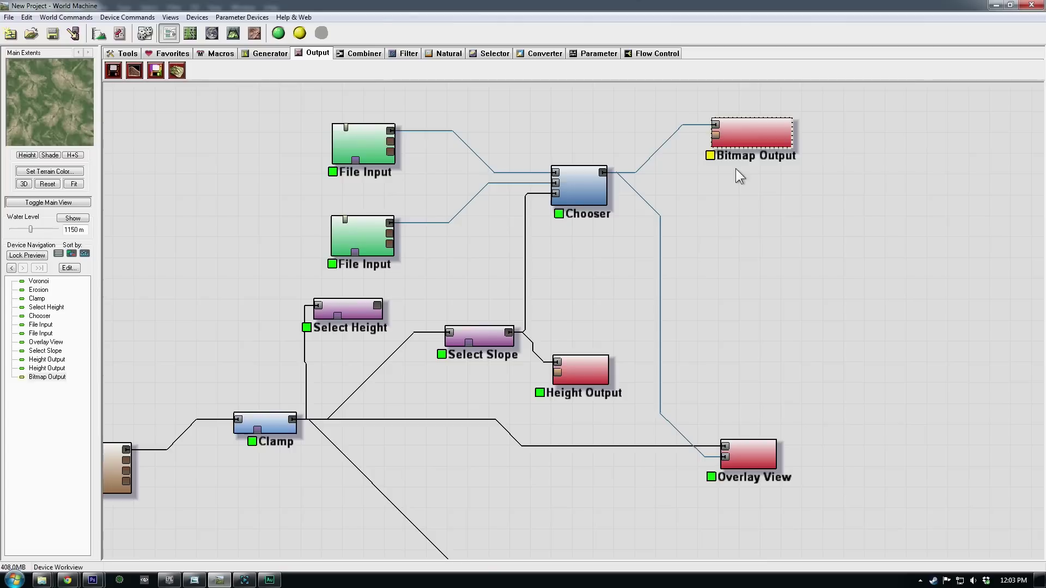
{"action": "left_click_drag", "start_coordinate": [752, 139], "coordinate": [761, 162]}
{"action": "key", "text": "Delete"}
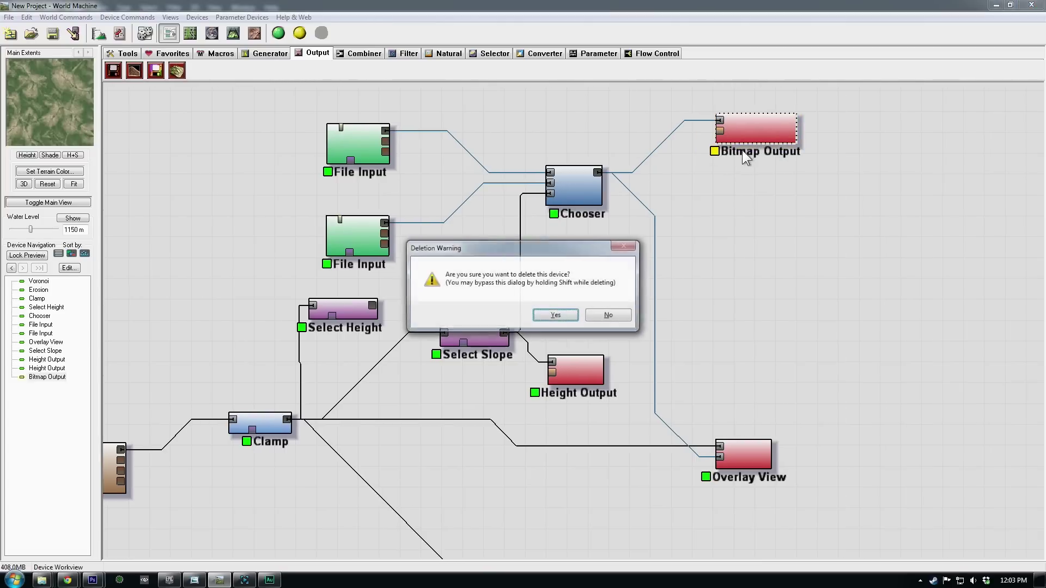
{"action": "left_click", "coordinate": [556, 315]}
{"action": "left_click_drag", "start_coordinate": [592, 175], "coordinate": [597, 166]}
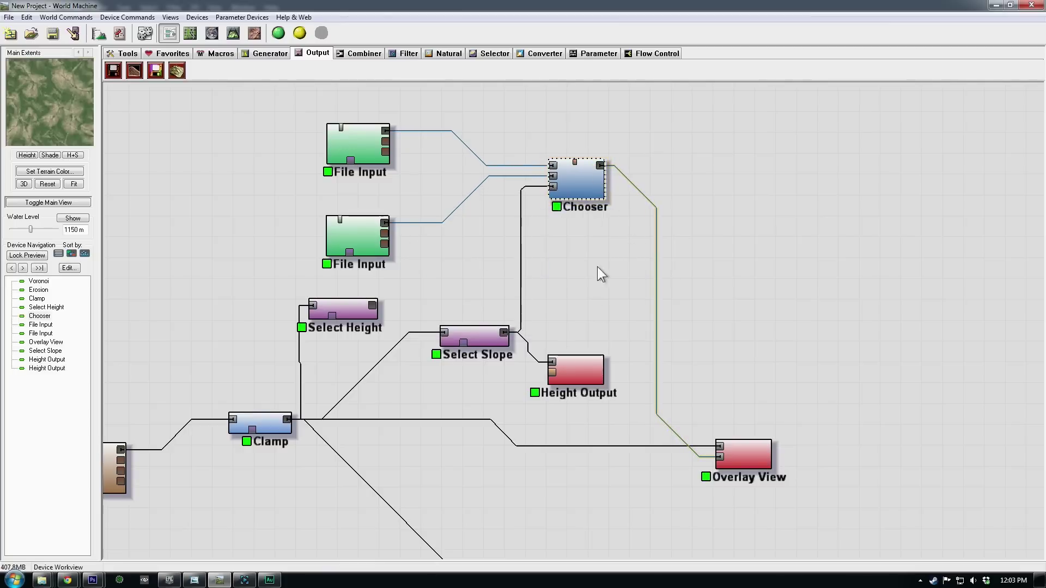
Move both File Input nodes up and left and the Height Output slightly right.
{"action": "left_click_drag", "start_coordinate": [367, 173], "coordinate": [359, 160]}
{"action": "left_click_drag", "start_coordinate": [358, 238], "coordinate": [348, 203]}
{"action": "left_click_drag", "start_coordinate": [345, 153], "coordinate": [331, 147]}
{"action": "left_click", "coordinate": [339, 195]}
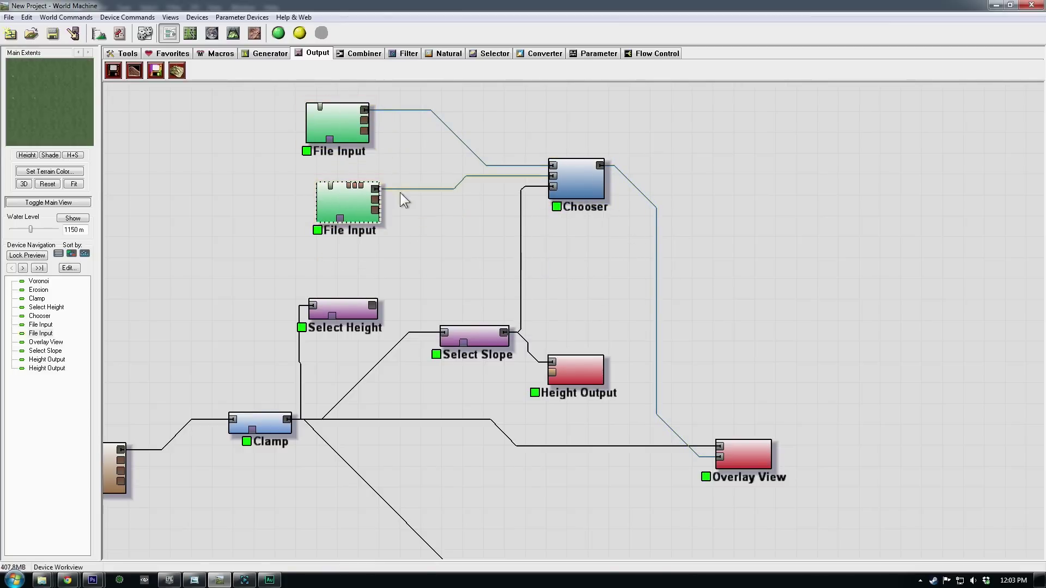
{"action": "left_click_drag", "start_coordinate": [567, 369], "coordinate": [580, 368]}
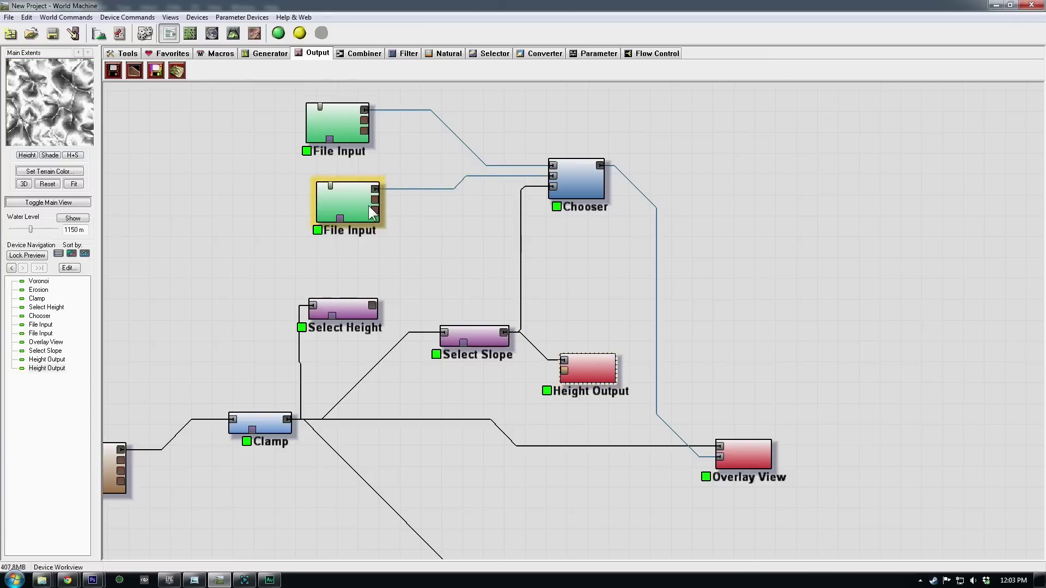
{"action": "left_click_drag", "start_coordinate": [356, 204], "coordinate": [350, 201]}
Preview the sandy File Input texture, slope mask, Chooser blend and Overlay View result.
{"action": "left_click", "coordinate": [339, 125]}
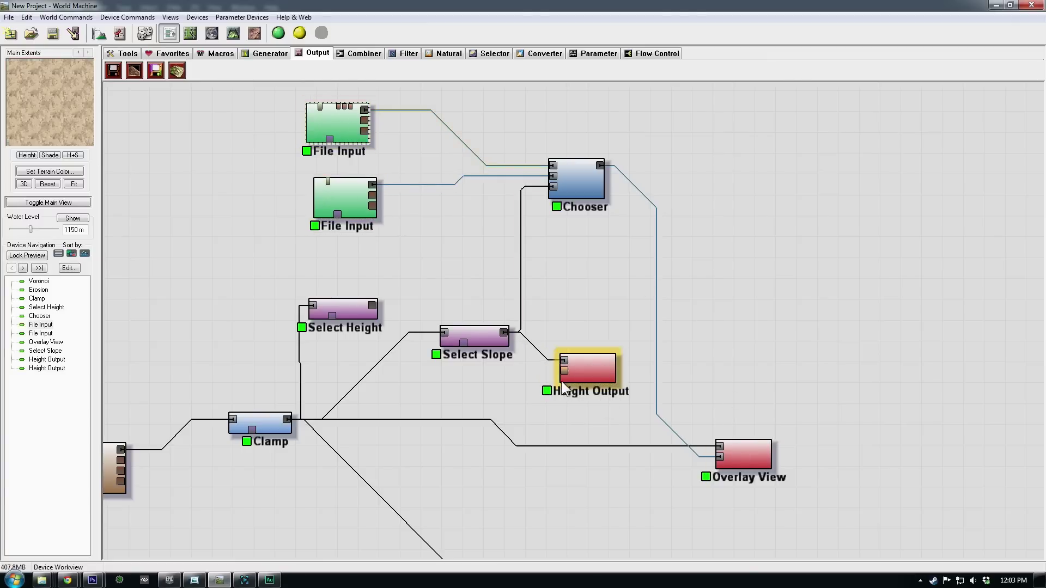
{"action": "left_click", "coordinate": [592, 379]}
{"action": "left_click", "coordinate": [583, 181]}
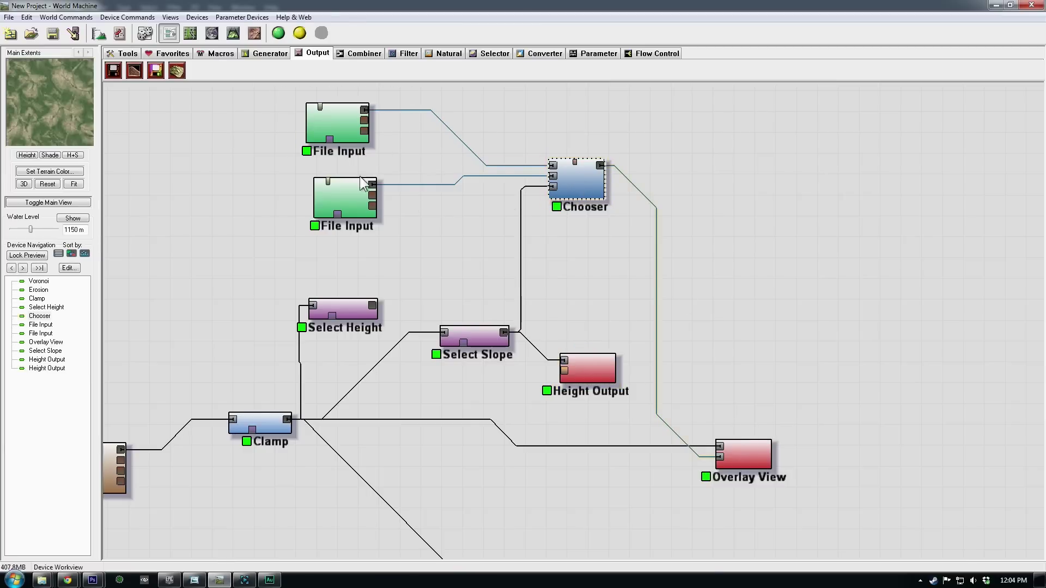
{"action": "left_click", "coordinate": [725, 443]}
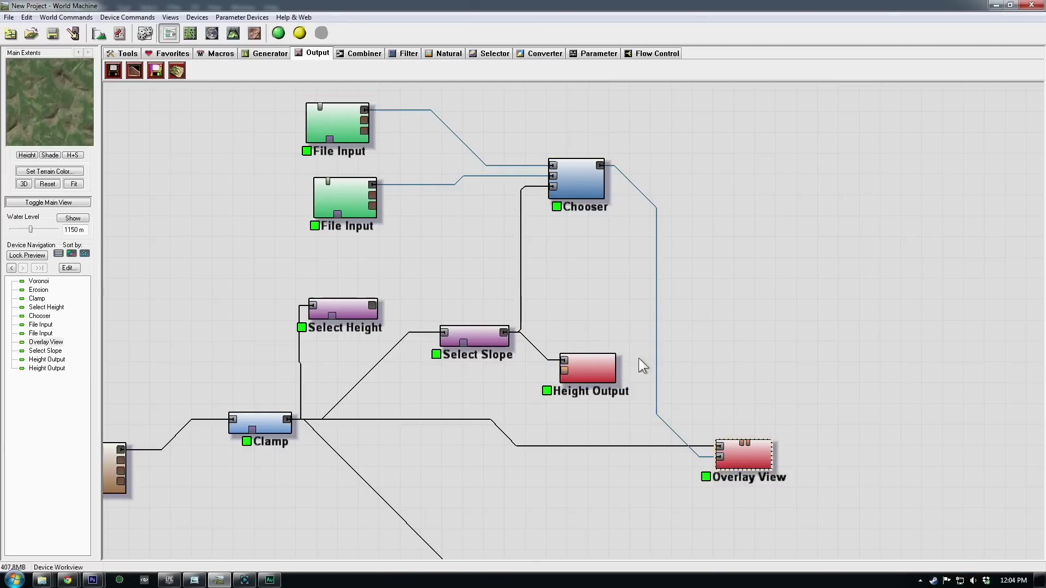